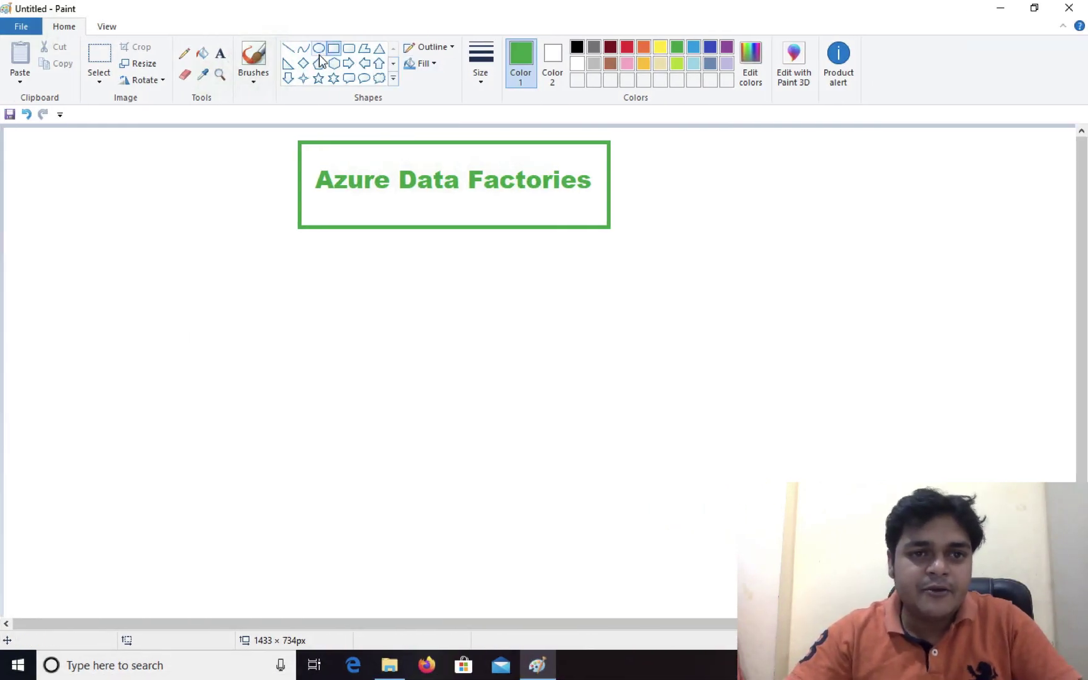
Add the label 'AWS' on the left side below the title
left_click(220, 59)
left_click_drag(142, 309, 418, 348)
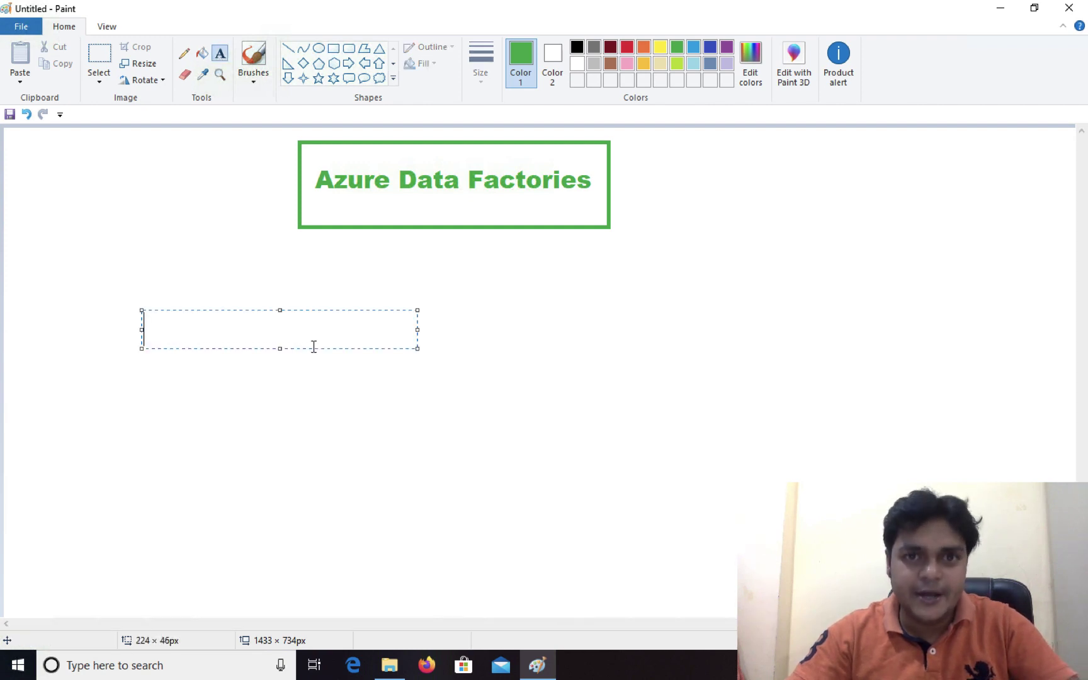
type("AWS")
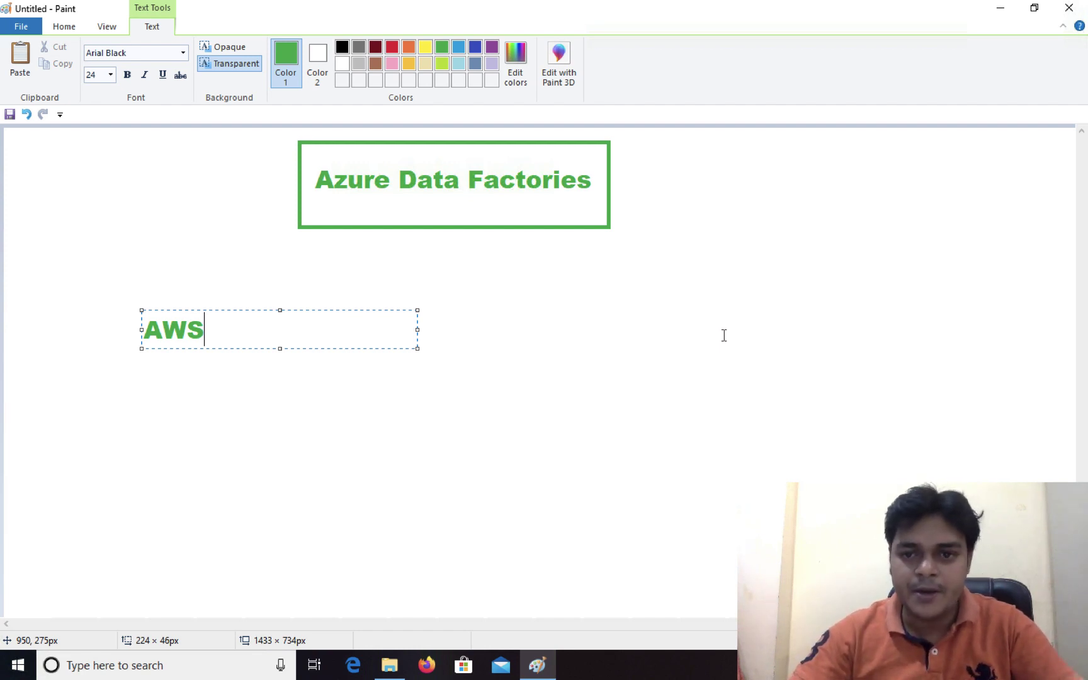
Add an 'Azure' label on the right side and colour it red
left_click(706, 318)
type("Azure")
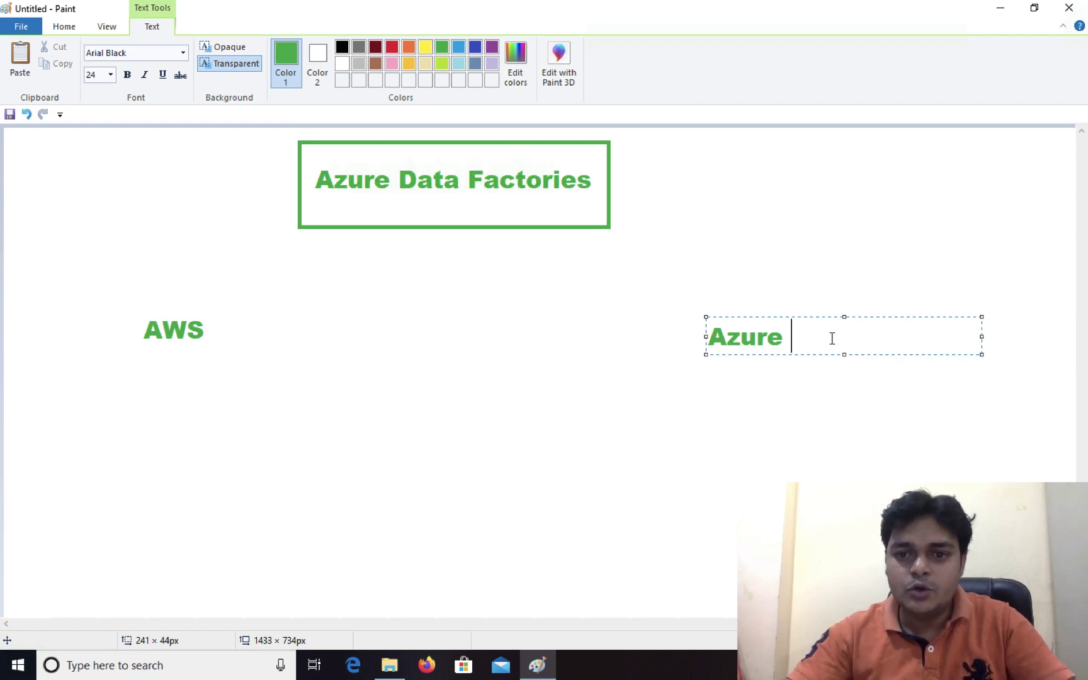
left_click_drag(831, 338, 663, 313)
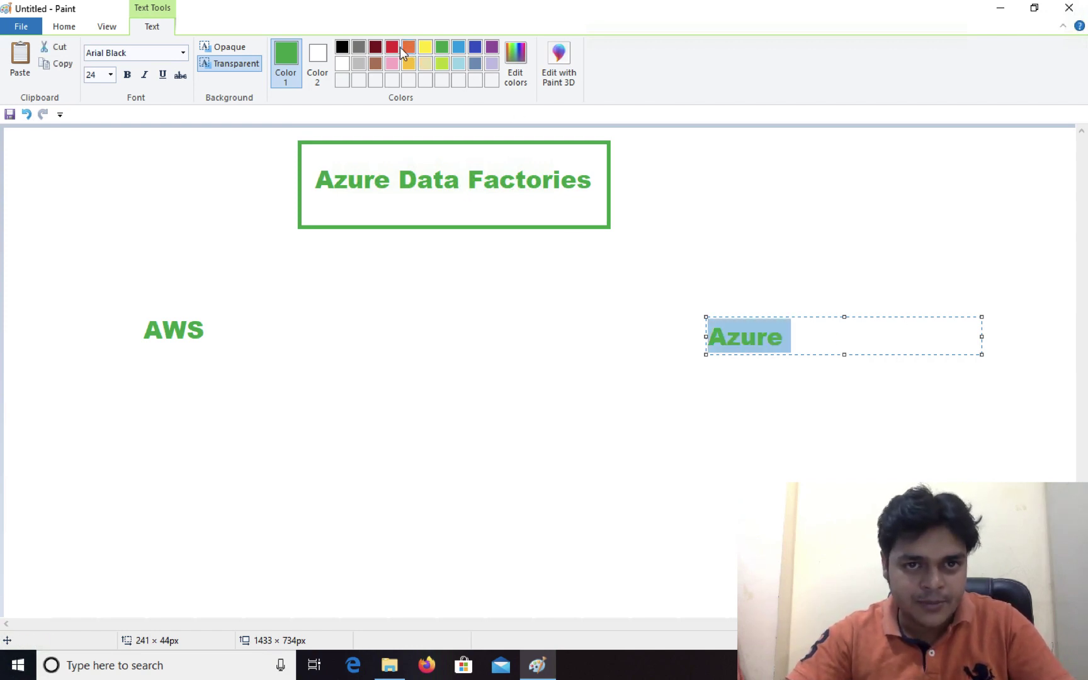
left_click(391, 46)
left_click(831, 262)
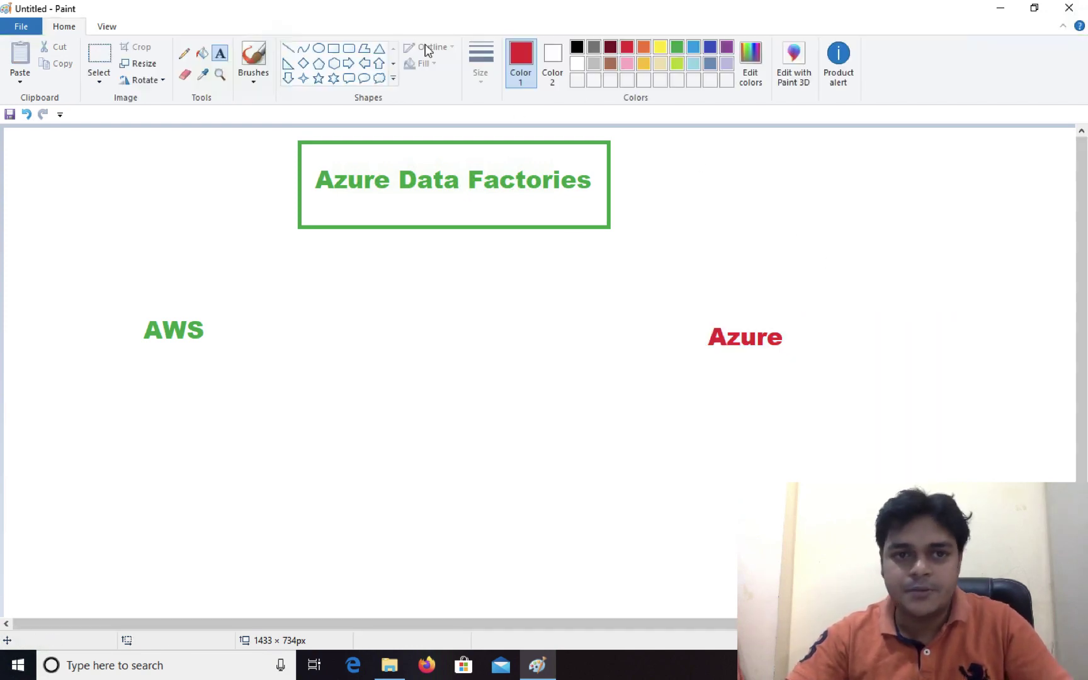
left_click(334, 48)
Draw a red rectangle below AWS and connect it to the title box with a red line
left_click_drag(61, 394, 295, 536)
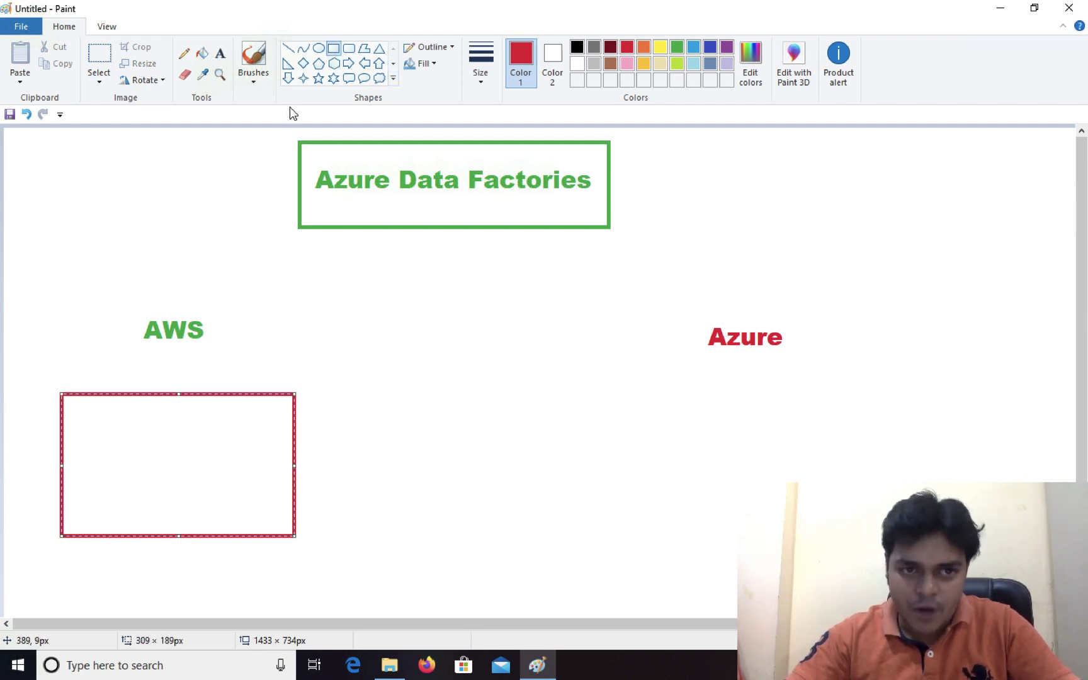
left_click(287, 48)
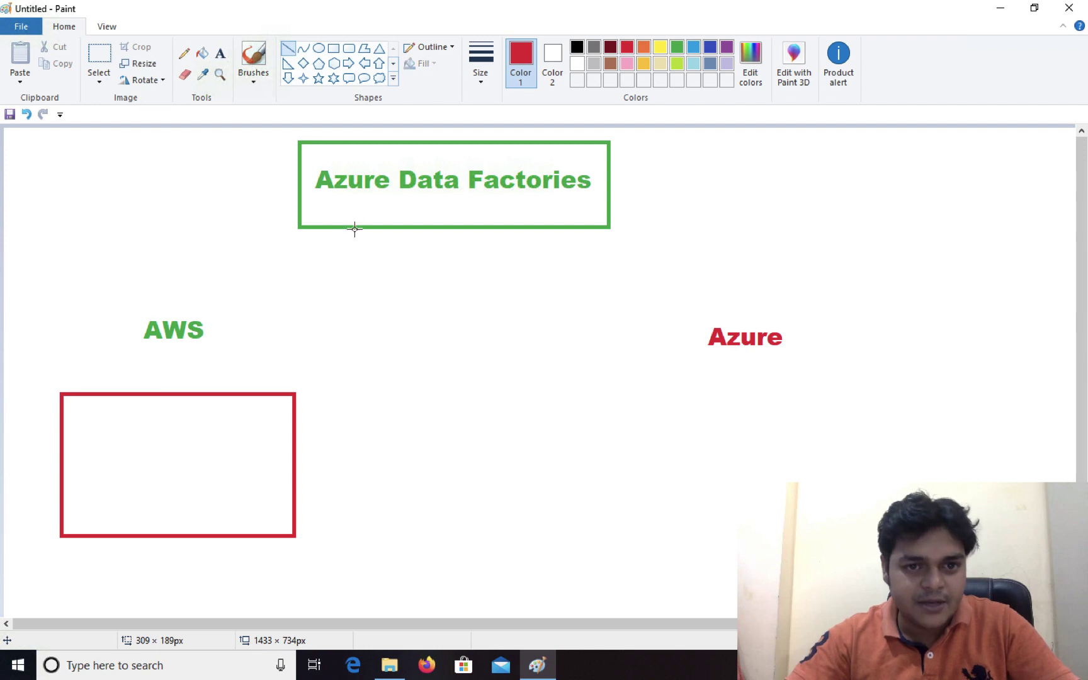
left_click_drag(361, 224, 231, 396)
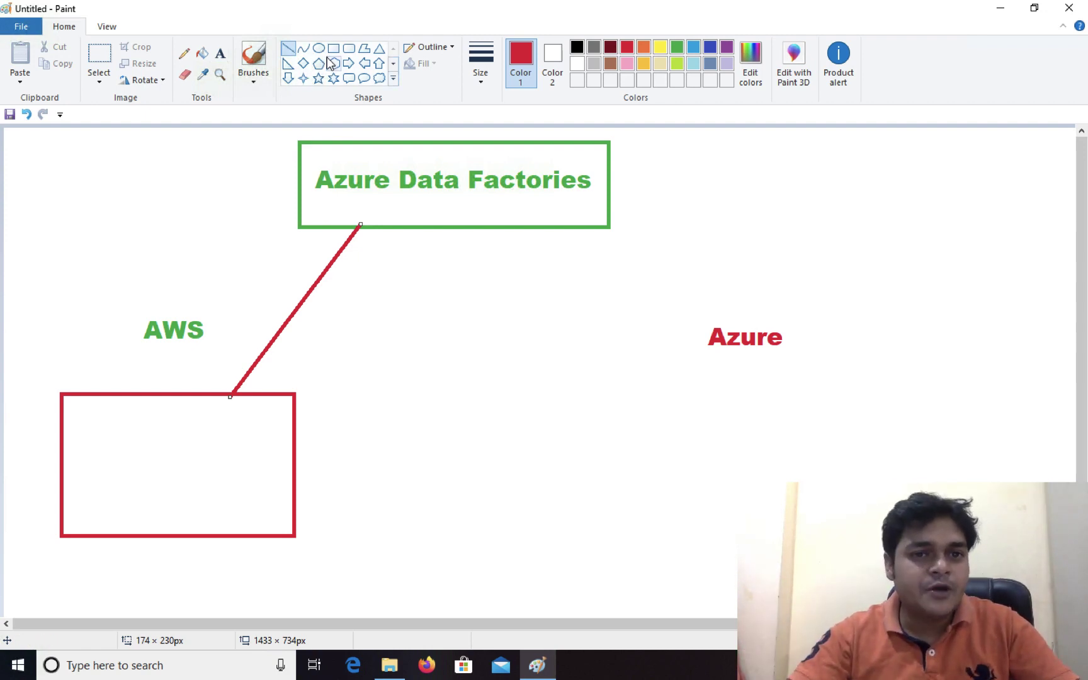
Write the label 'S3' inside the red rectangle
left_click(219, 54)
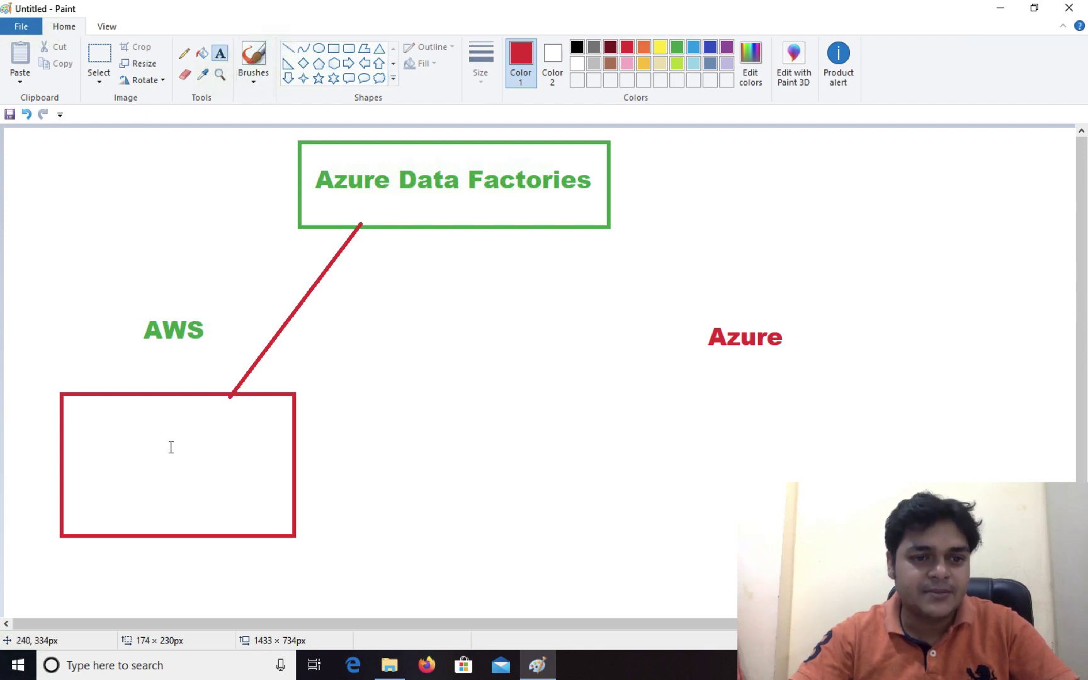
left_click(124, 461)
type("S3")
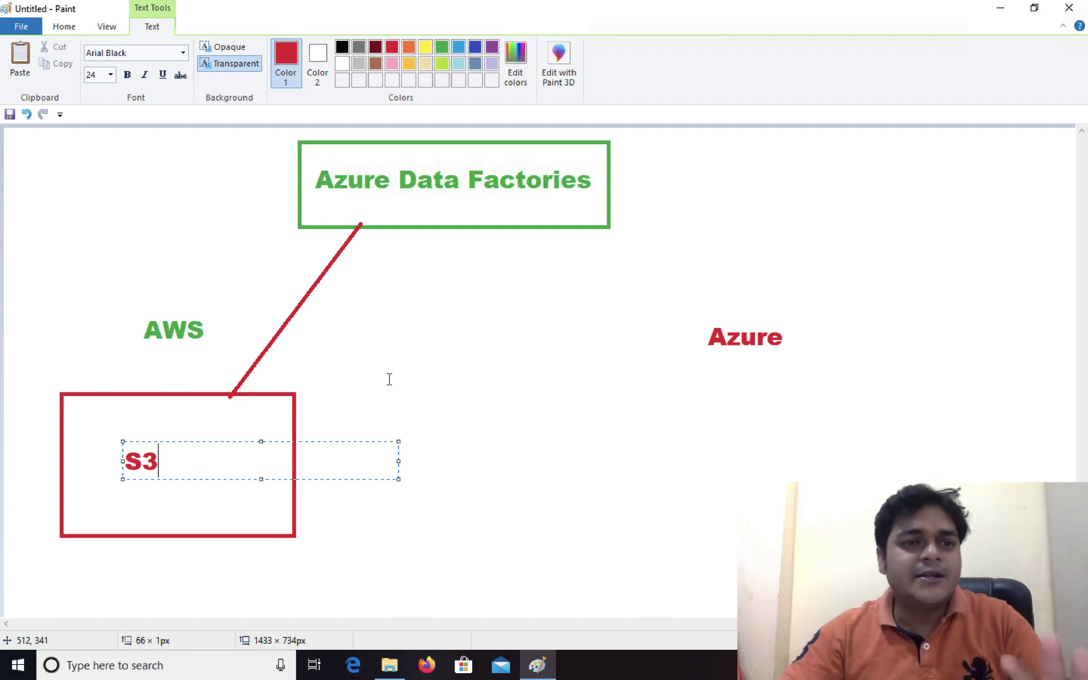
left_click(417, 371)
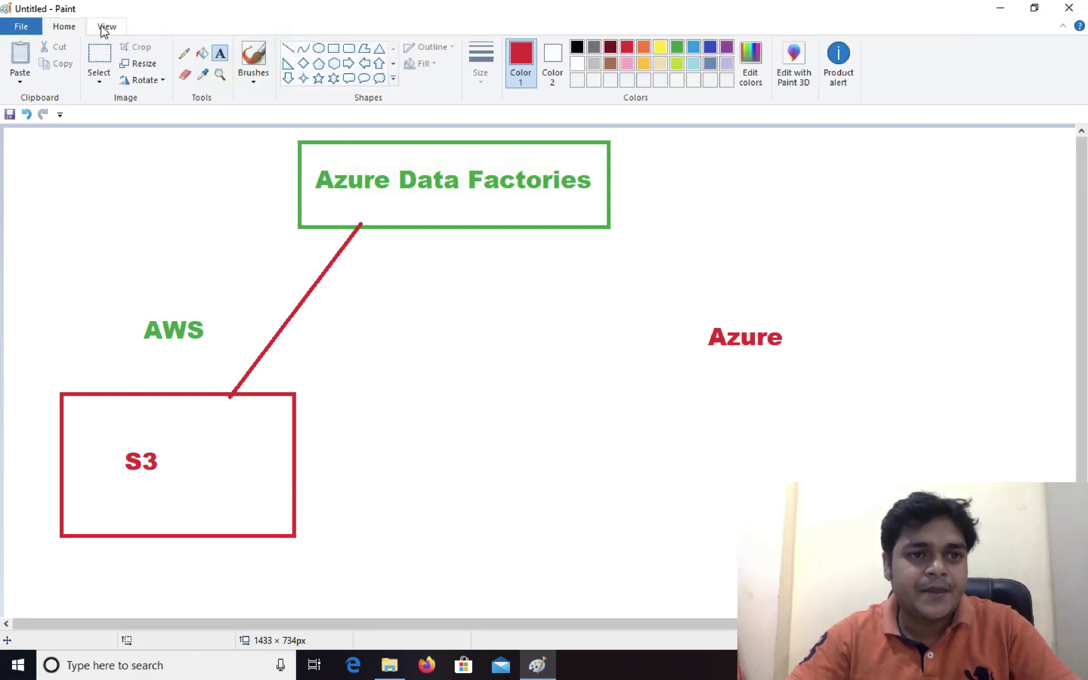
left_click(333, 48)
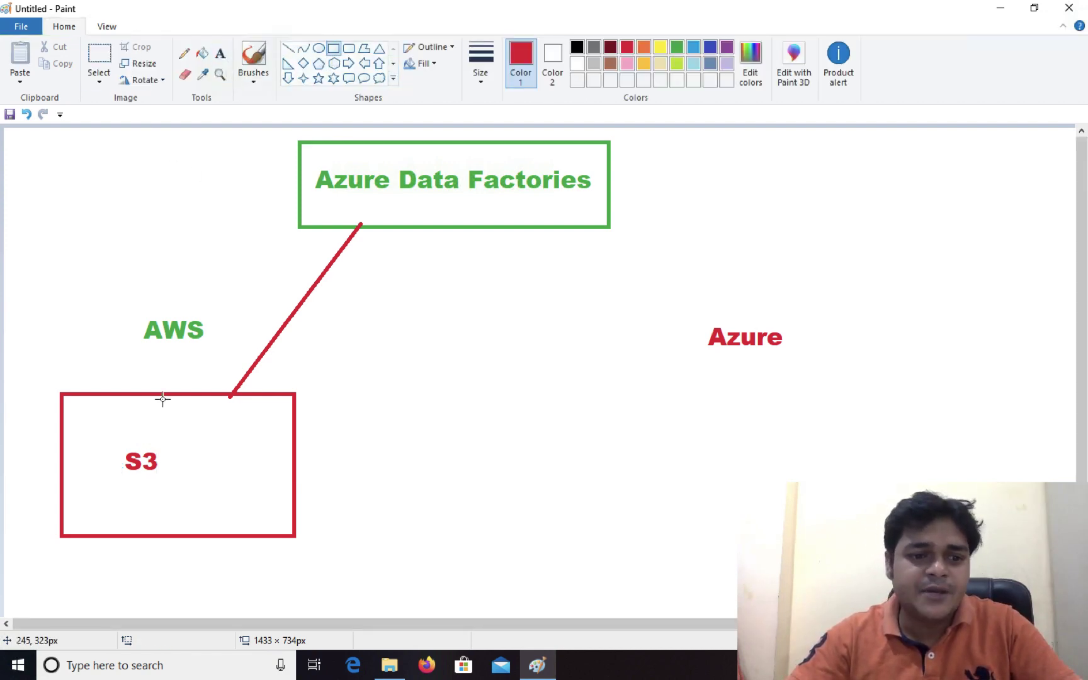
Draw a dark blue frame around the S3 label
mouse_move(114, 435)
left_mouse_down()
mouse_move(158, 490)
mouse_move(209, 495)
left_mouse_up()
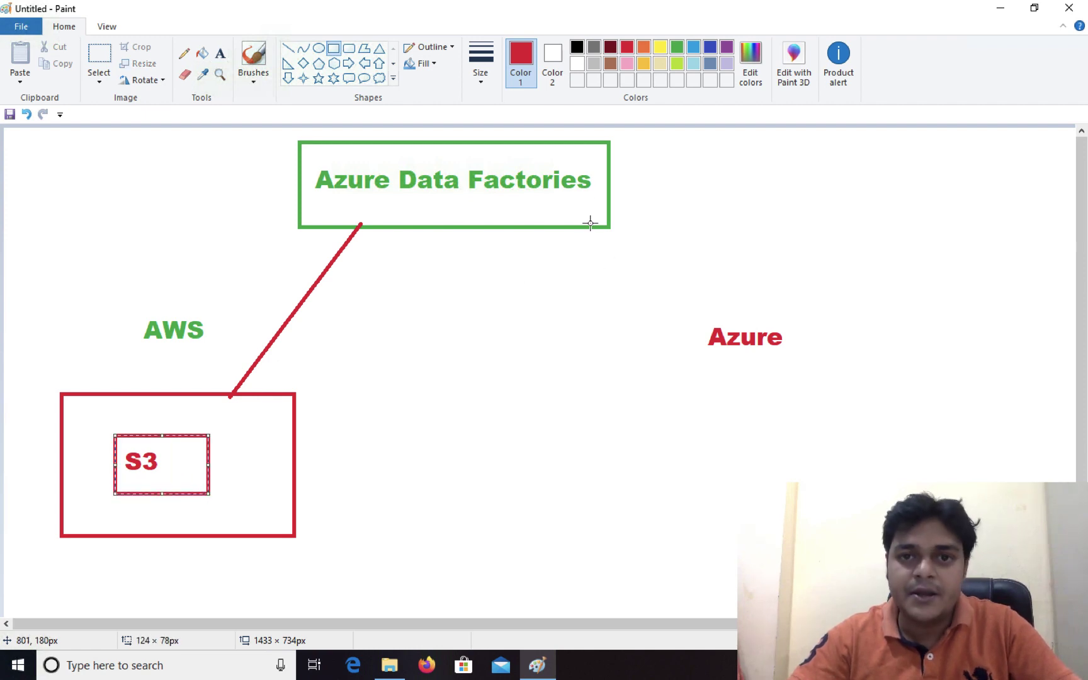
left_click(677, 47)
left_click(712, 48)
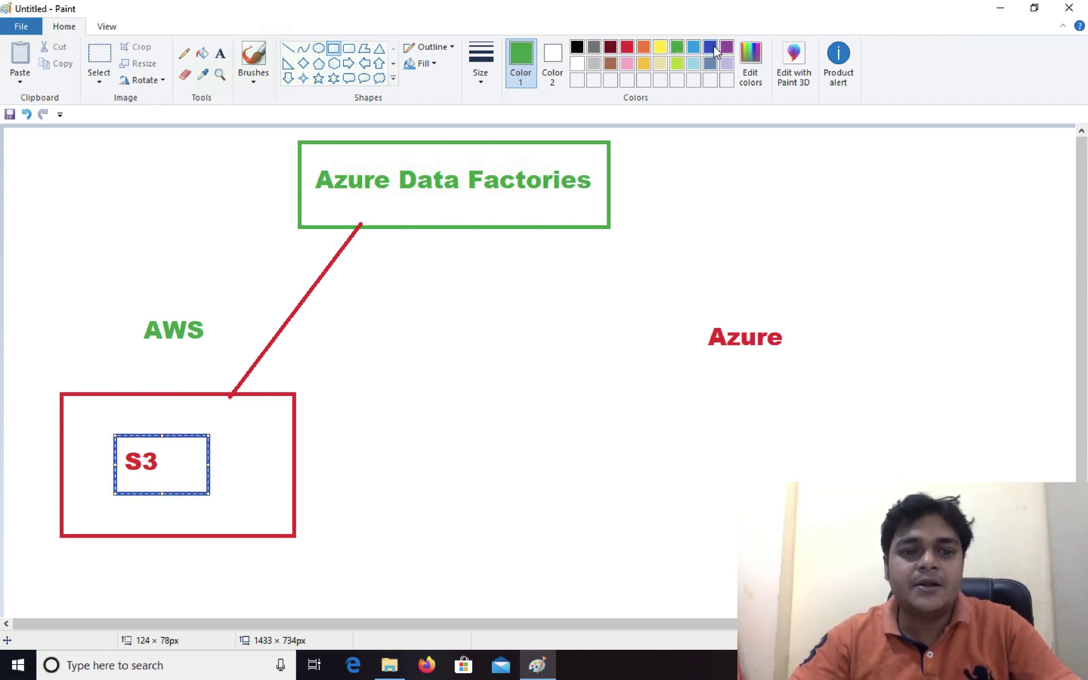
left_click(651, 225)
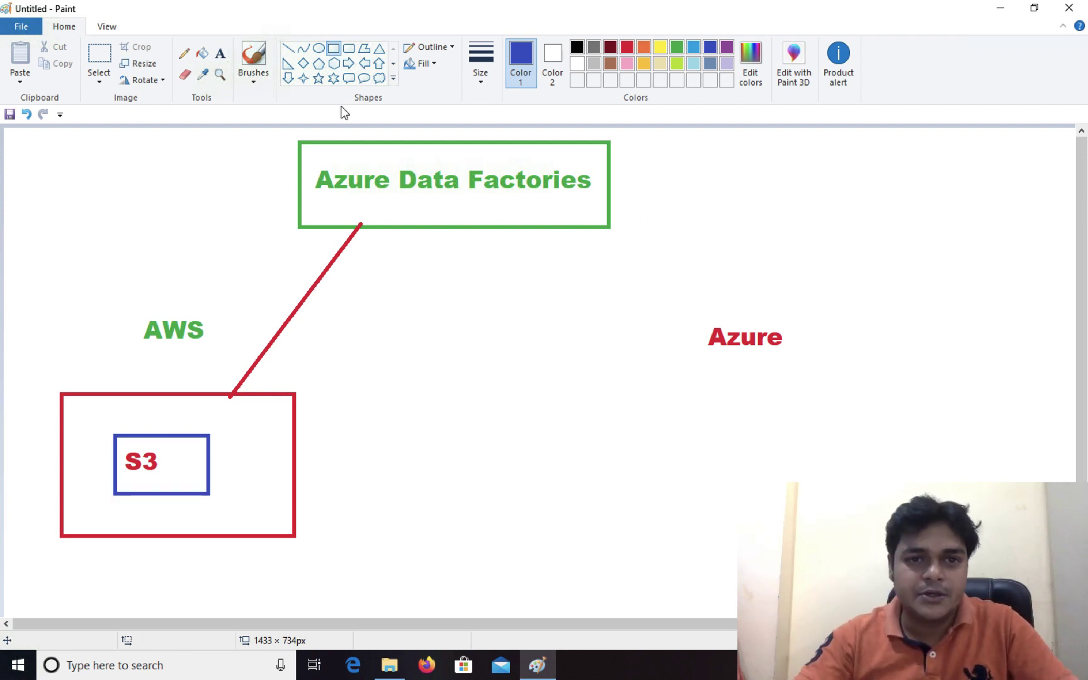
Draw a blue rectangle under Azure and link it to the title box with a line
left_click(334, 52)
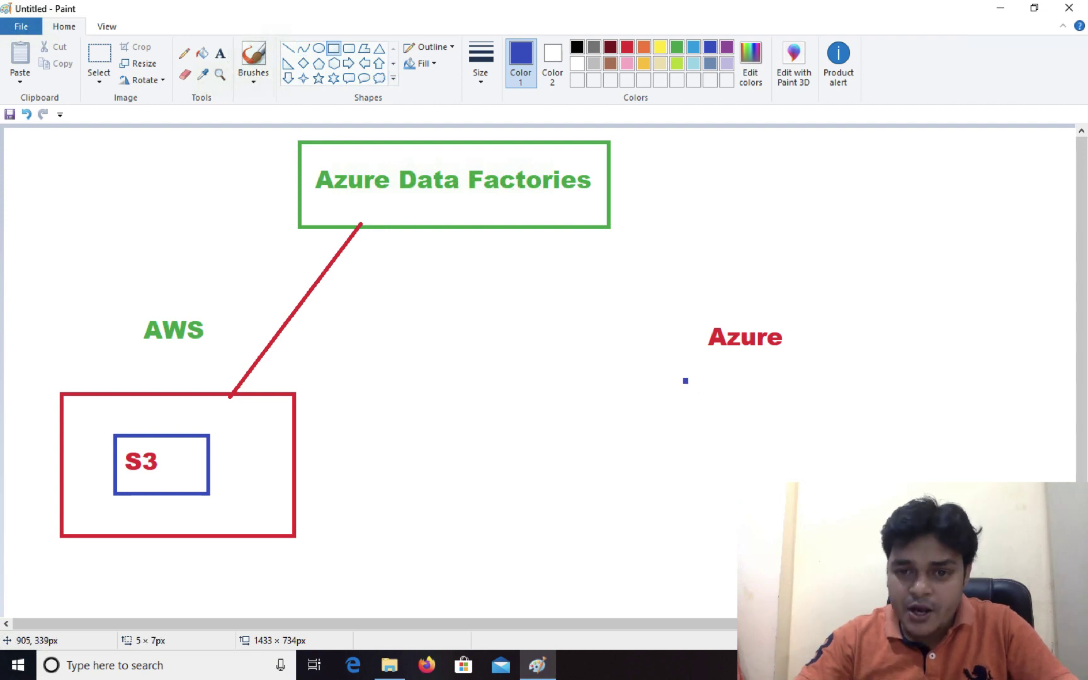
left_click_drag(685, 379, 933, 520)
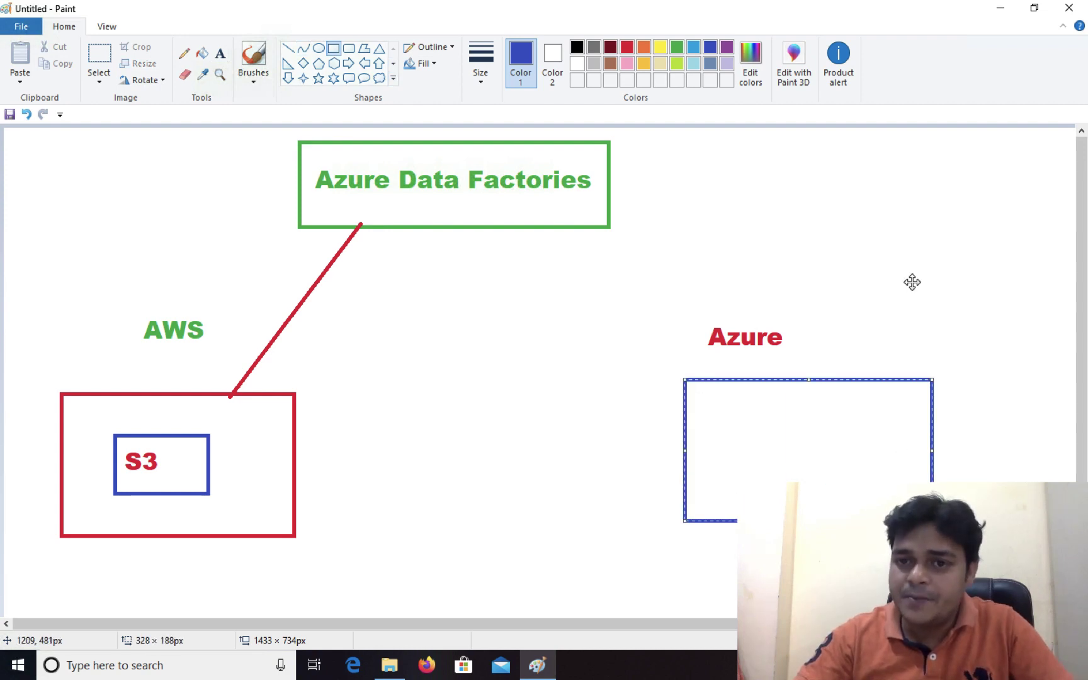
left_click(796, 213)
left_click(288, 48)
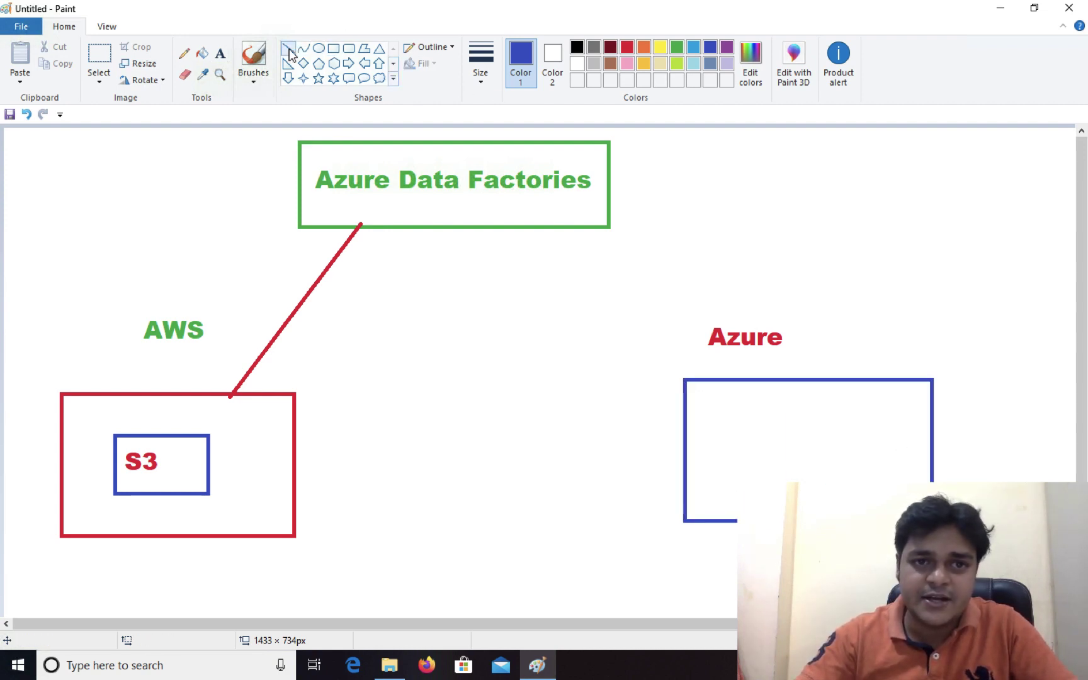
left_click_drag(593, 229, 715, 375)
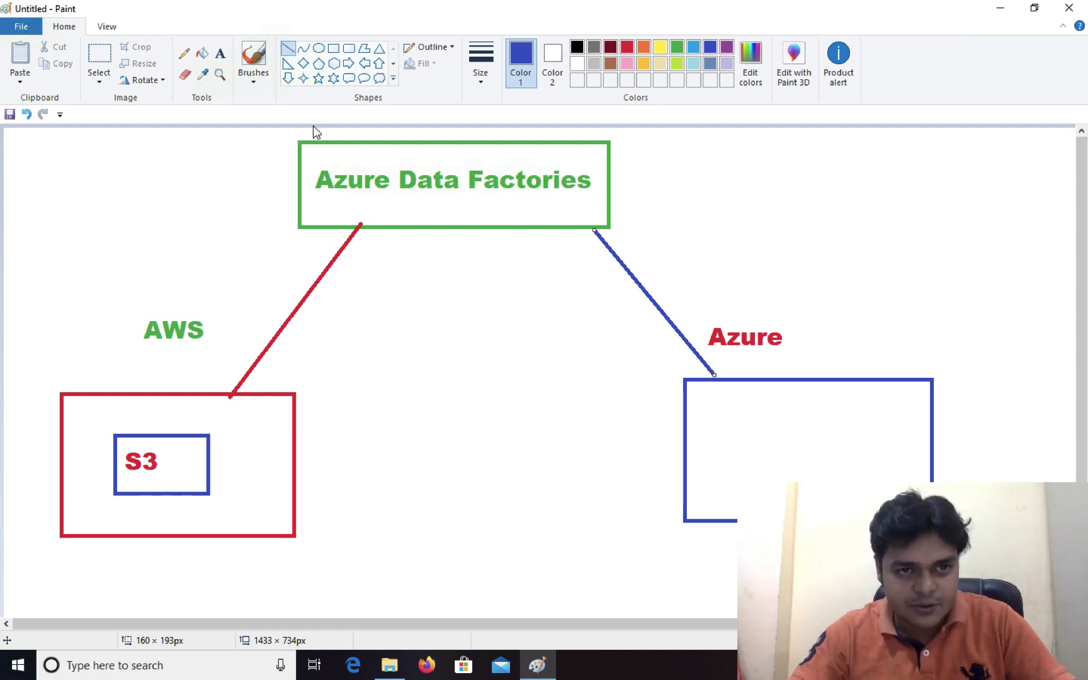
Write 'data factory' in green inside the blue Azure rectangle
left_click(219, 53)
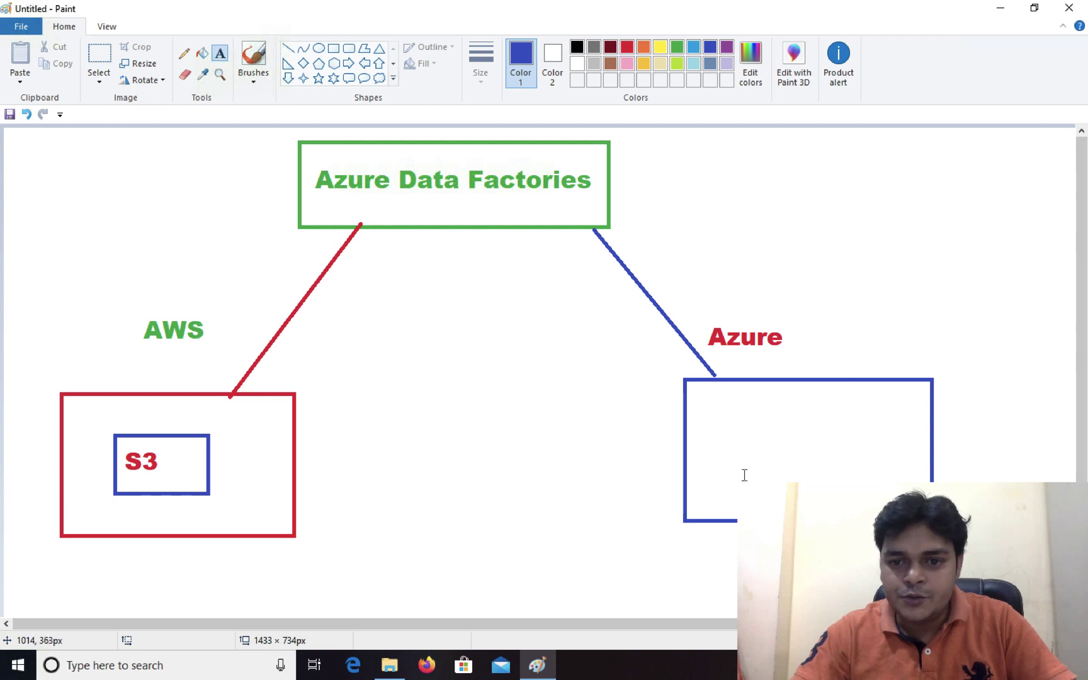
left_click_drag(721, 454, 754, 454)
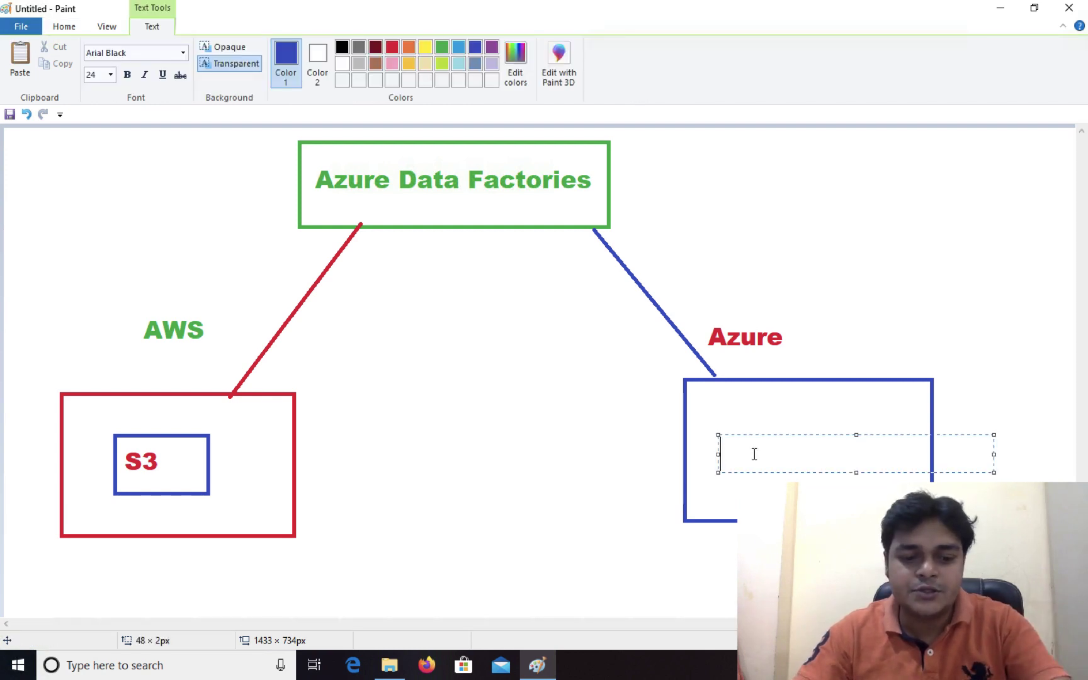
type("data fa")
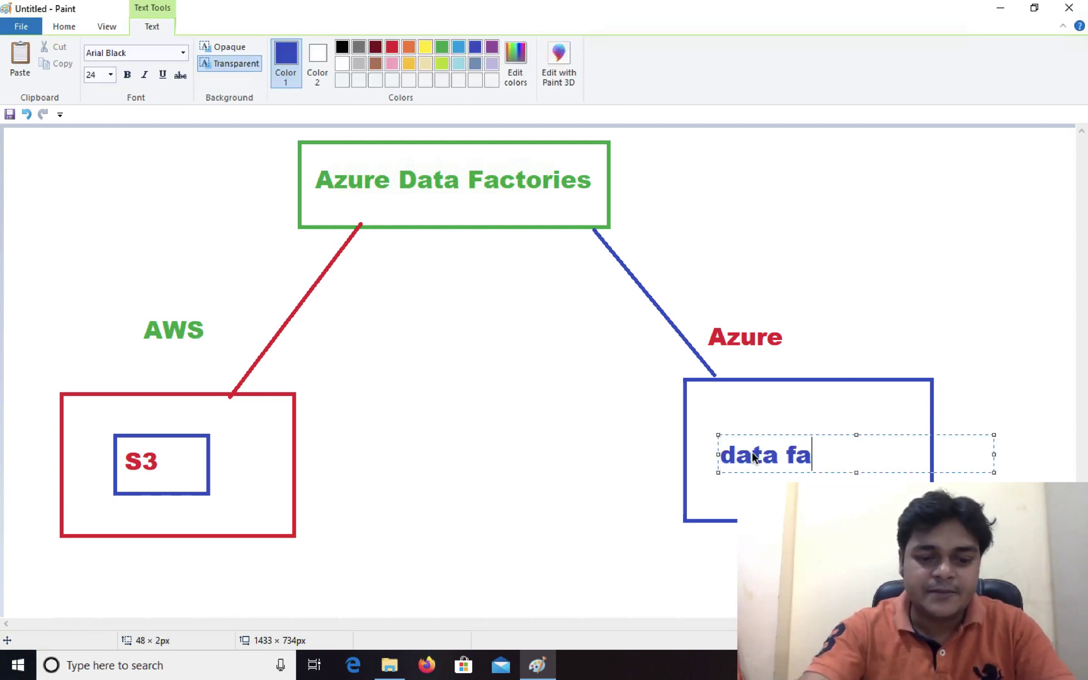
type("ctory")
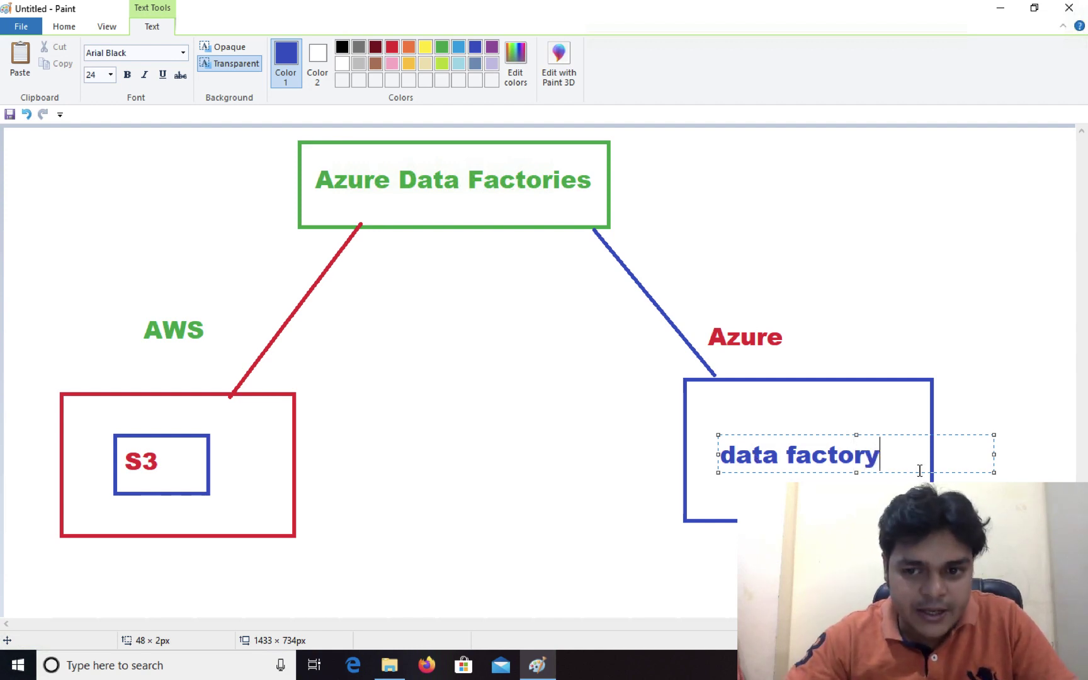
key("ctrl+a")
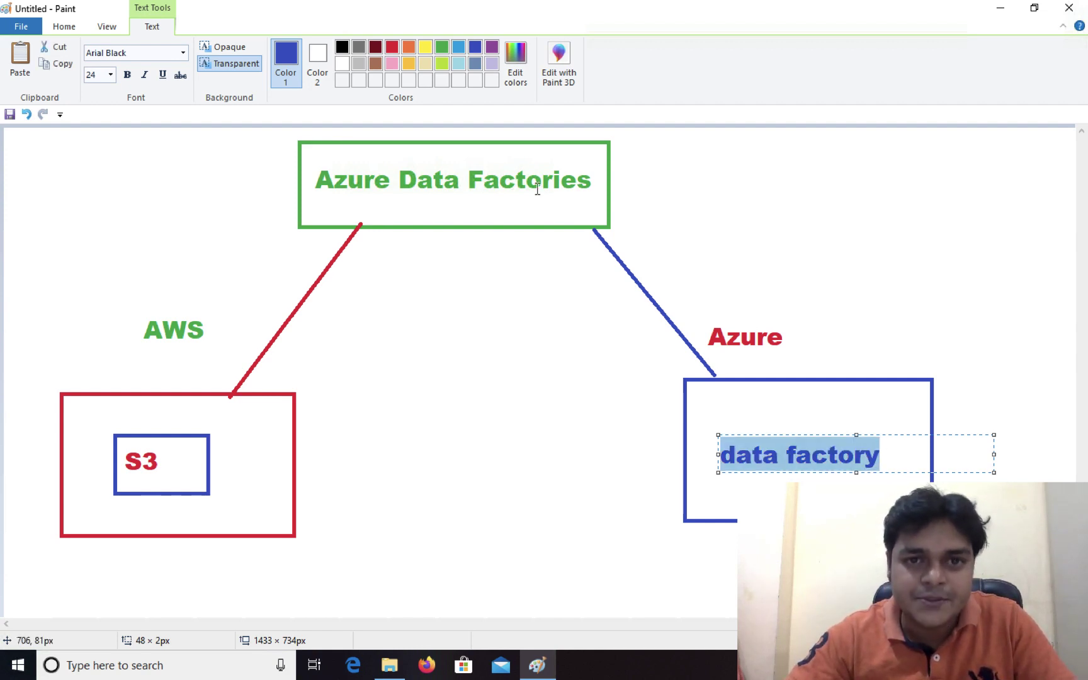
left_click(441, 48)
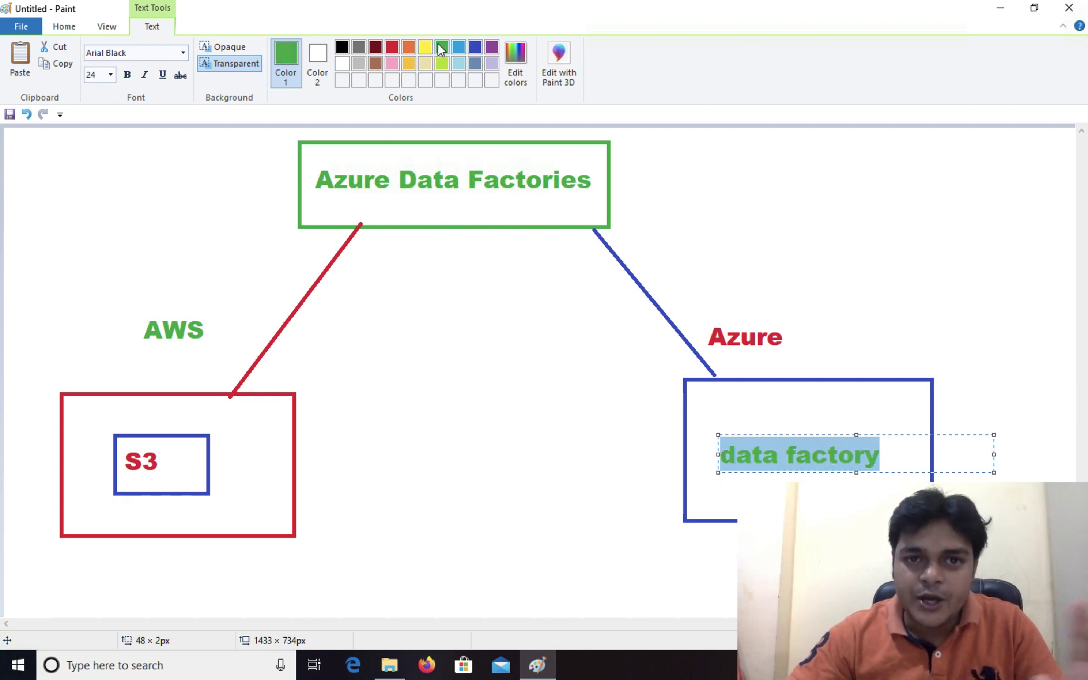
left_click(501, 185)
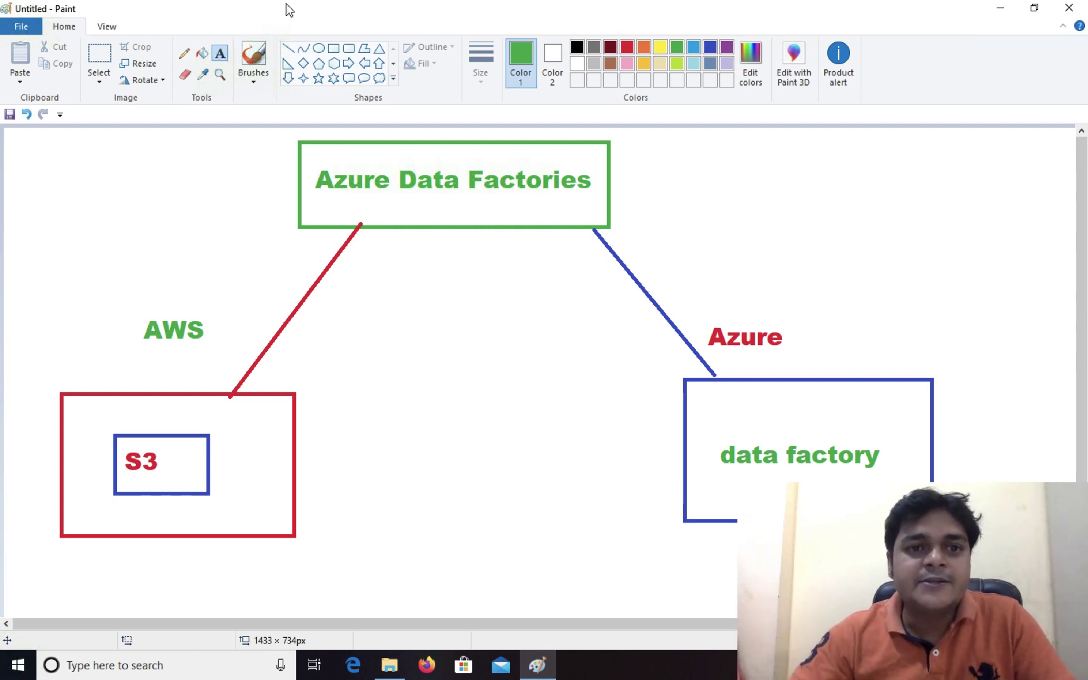
Draw a green line from the S3 box to data factory and a green box around that label
left_click(288, 49)
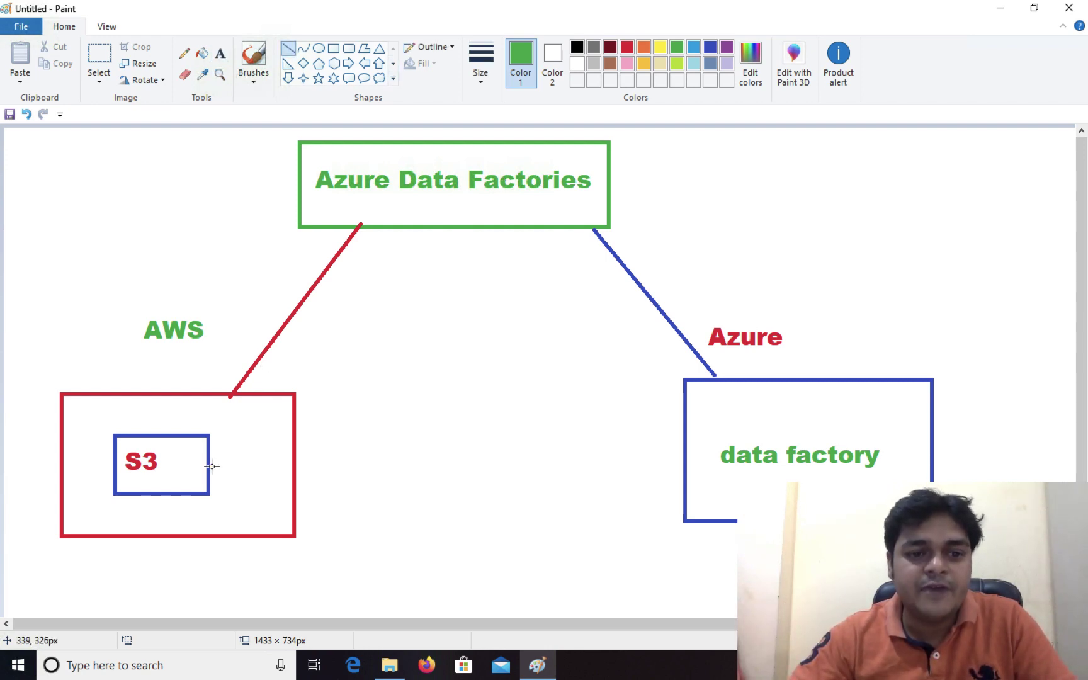
mouse_move(207, 467)
left_mouse_down()
mouse_move(615, 458)
mouse_move(726, 468)
mouse_move(721, 456)
left_mouse_up()
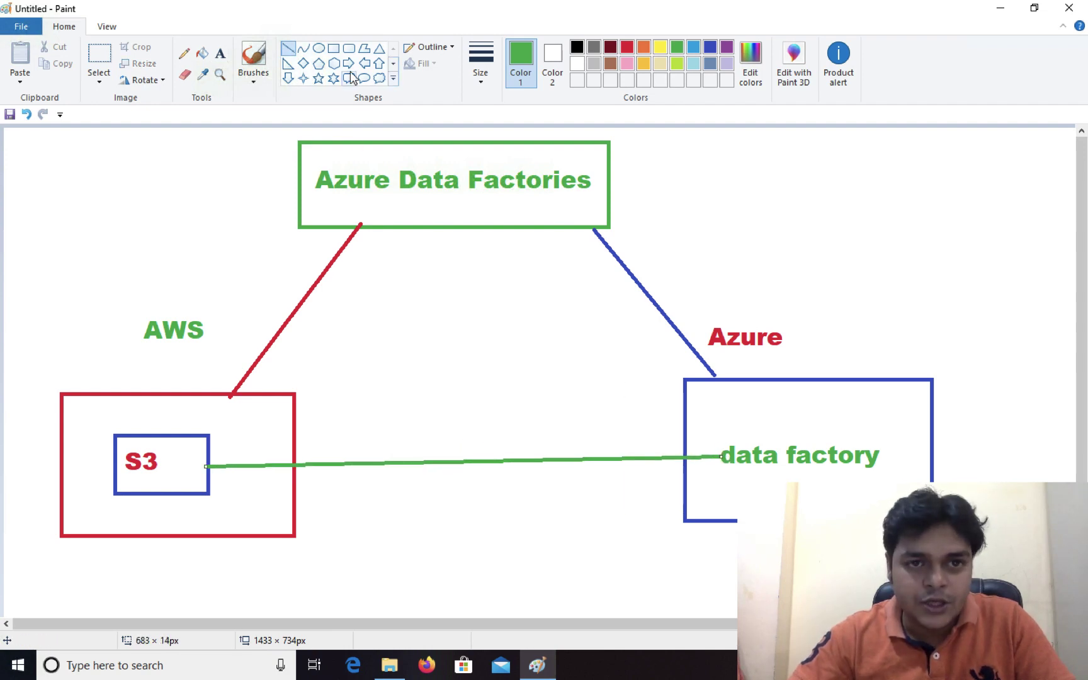
left_click(333, 49)
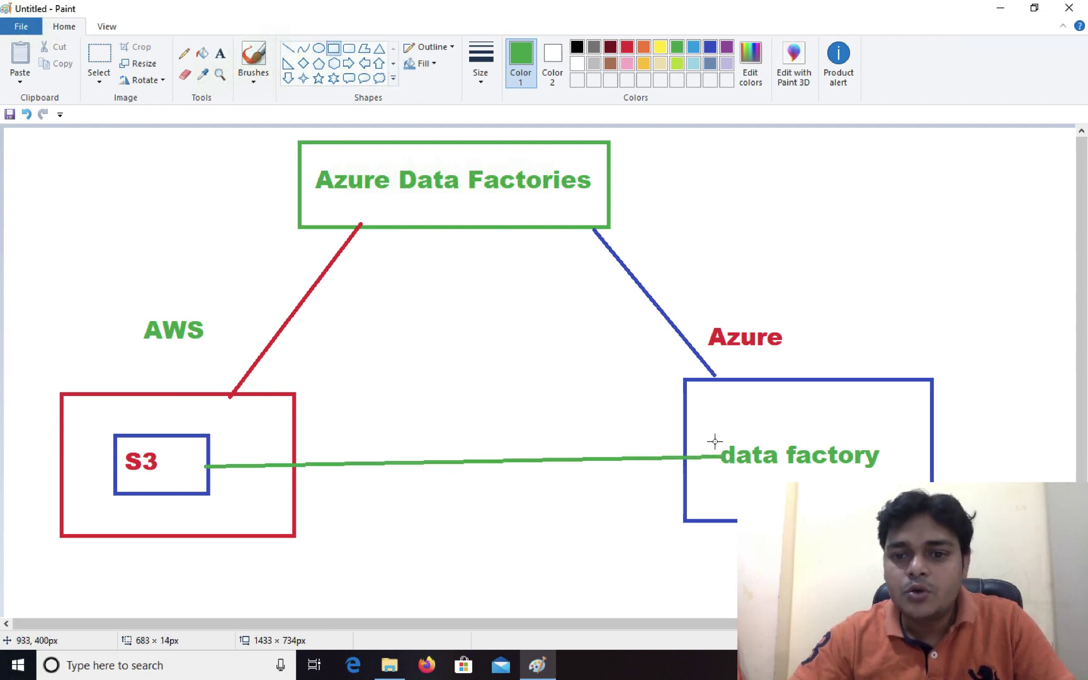
left_click_drag(714, 441, 729, 468)
left_click_drag(933, 479, 892, 487)
left_click(428, 148)
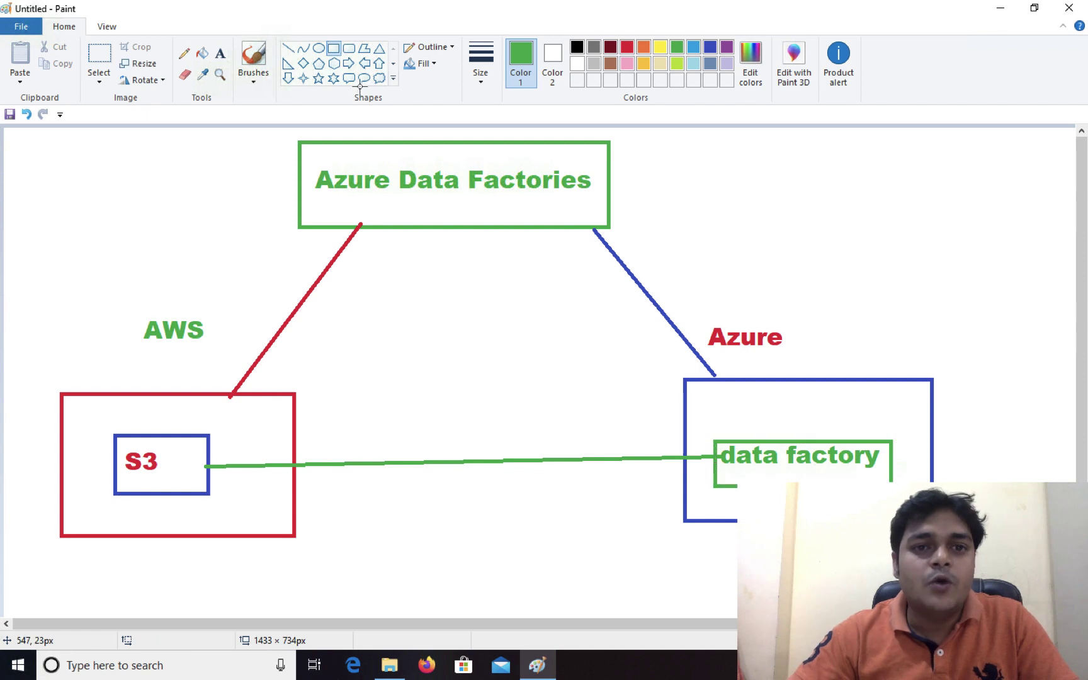
Pencil a thin curved green line from S3 to data factory with an arrowhead
left_click(184, 54)
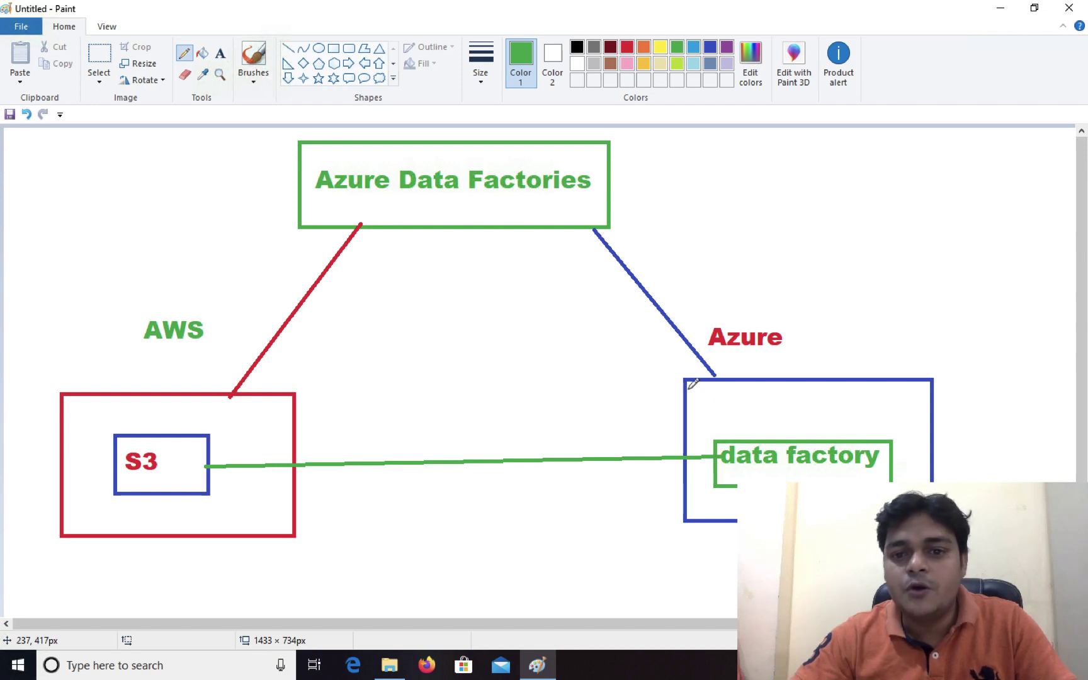
left_click_drag(526, 367, 743, 439)
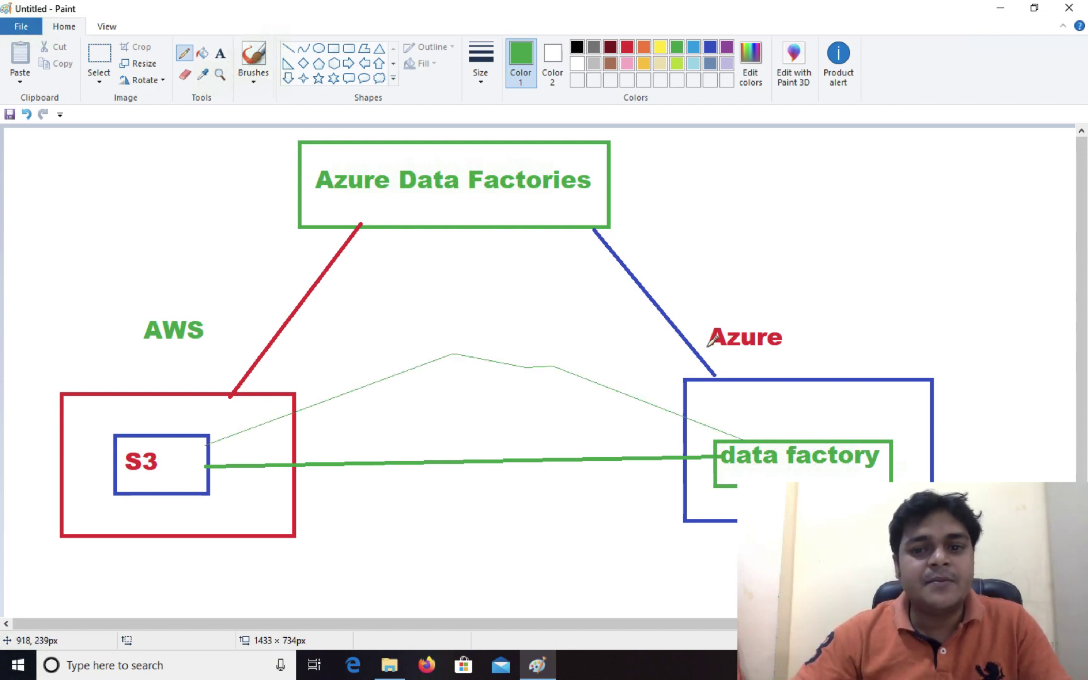
mouse_move(696, 432)
left_mouse_down()
mouse_move(737, 436)
mouse_move(729, 421)
left_mouse_up()
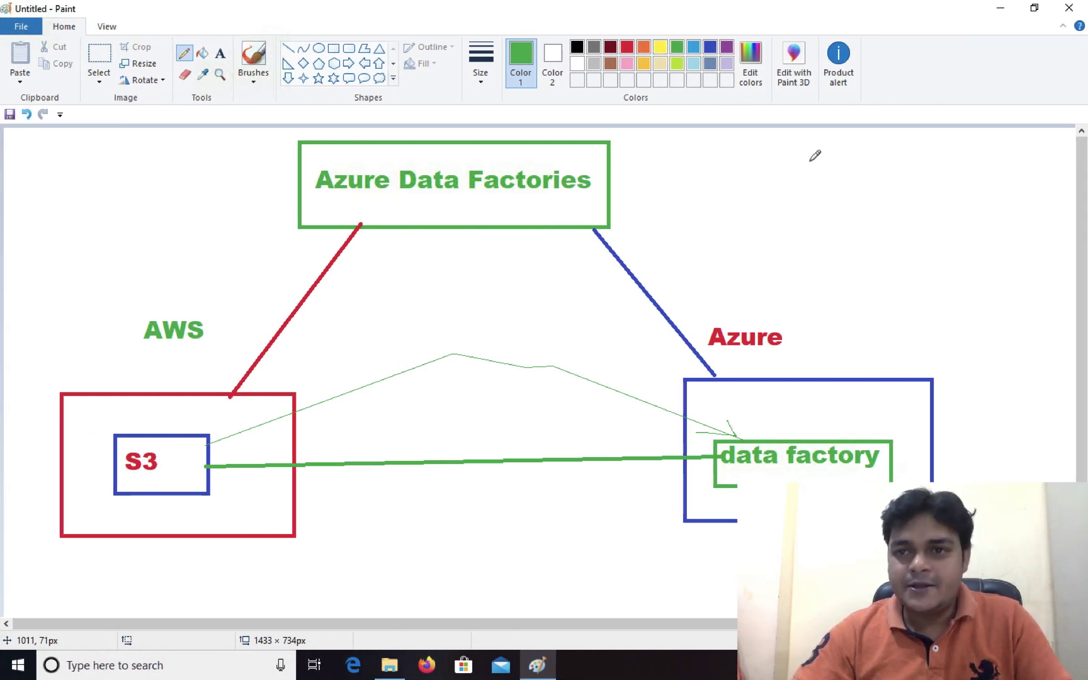
Switch from Microsoft Paint to the Mac desktop
key("ctrl+Left")
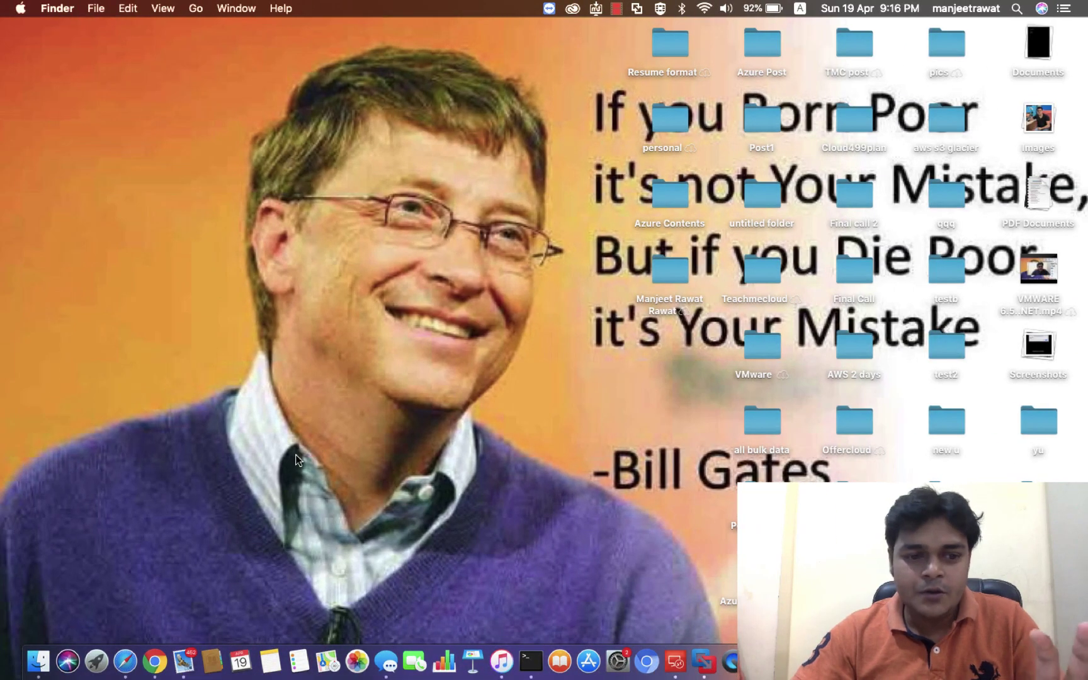
In Safari's AWS console, open the S3 service from the Services list in a new tab
left_click(125, 661)
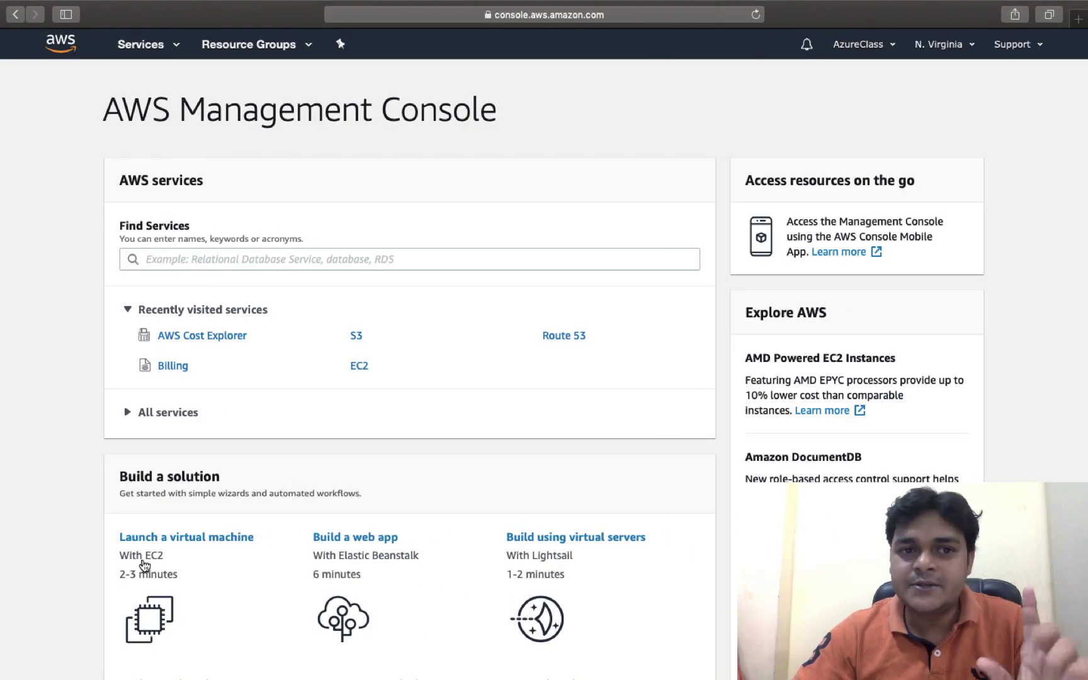
left_click(138, 44)
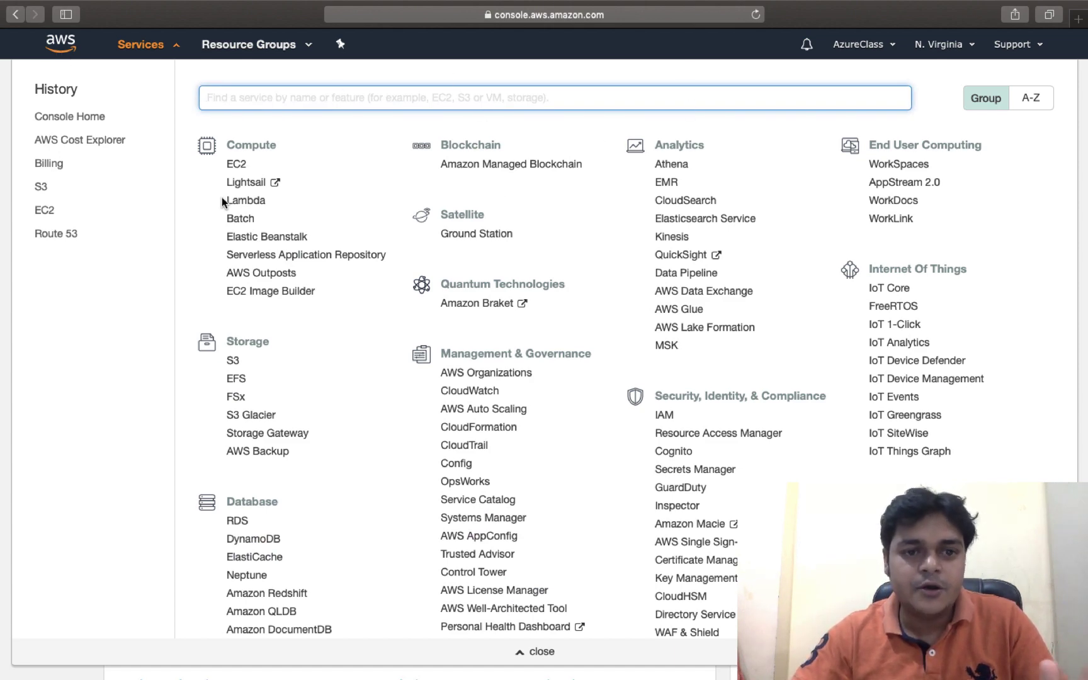
scroll(241, 332, "down", 2)
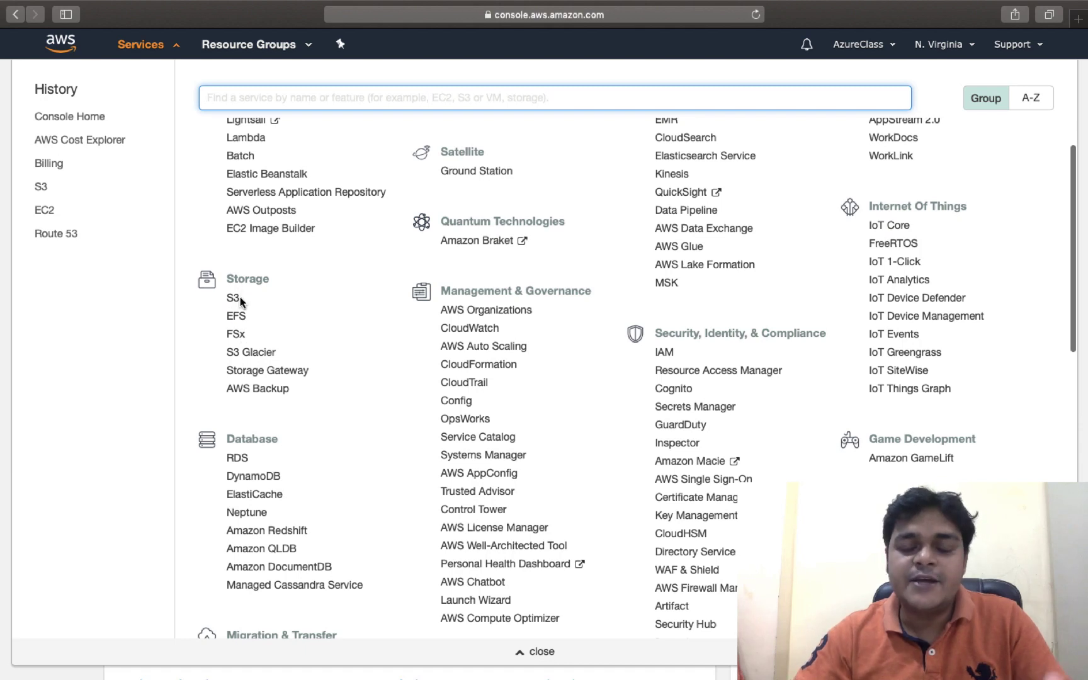
left_click(232, 301)
right_click(232, 306)
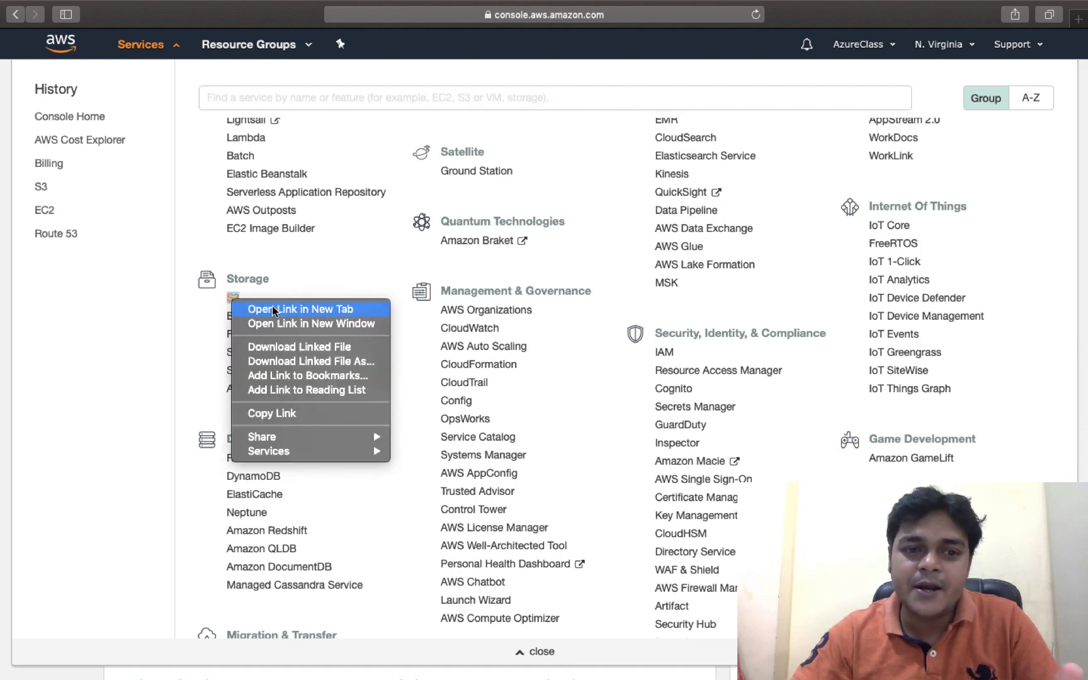
left_click(276, 312)
Open the 18april2020 bucket to check its png, then return to Azure's Data factories page
left_click(638, 40)
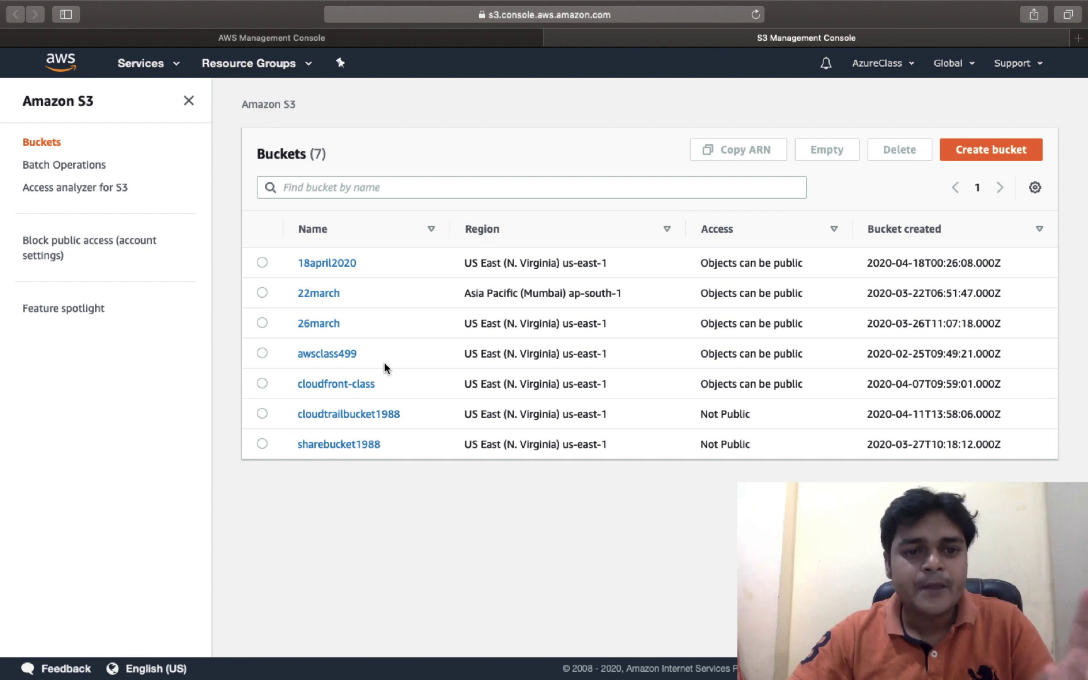
left_click(332, 264)
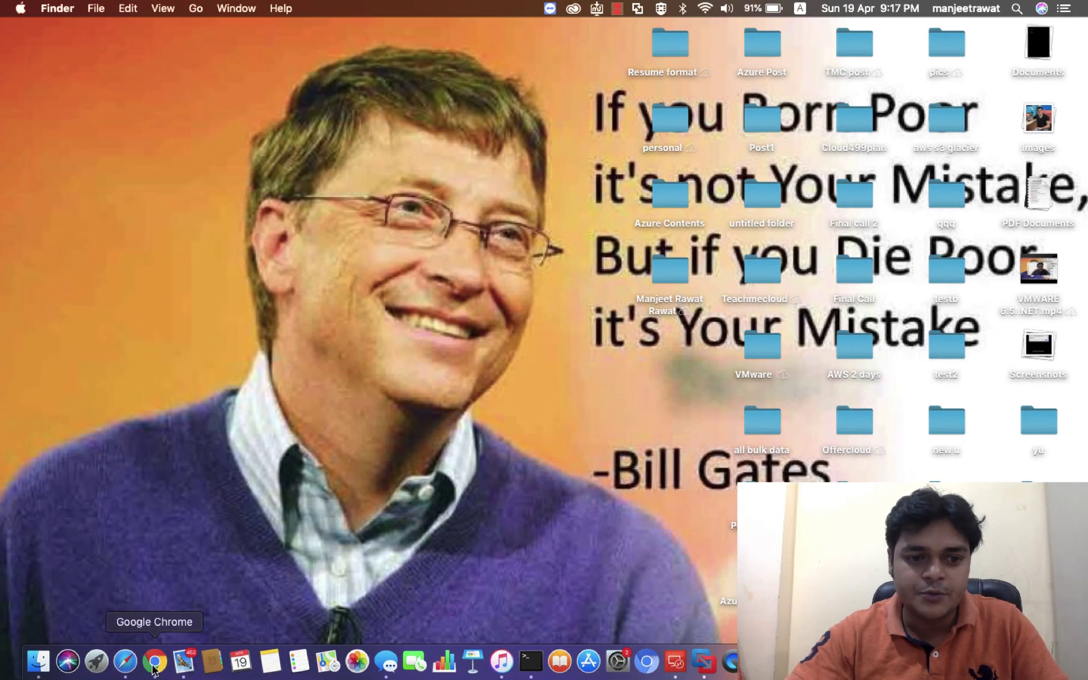
left_click(153, 664)
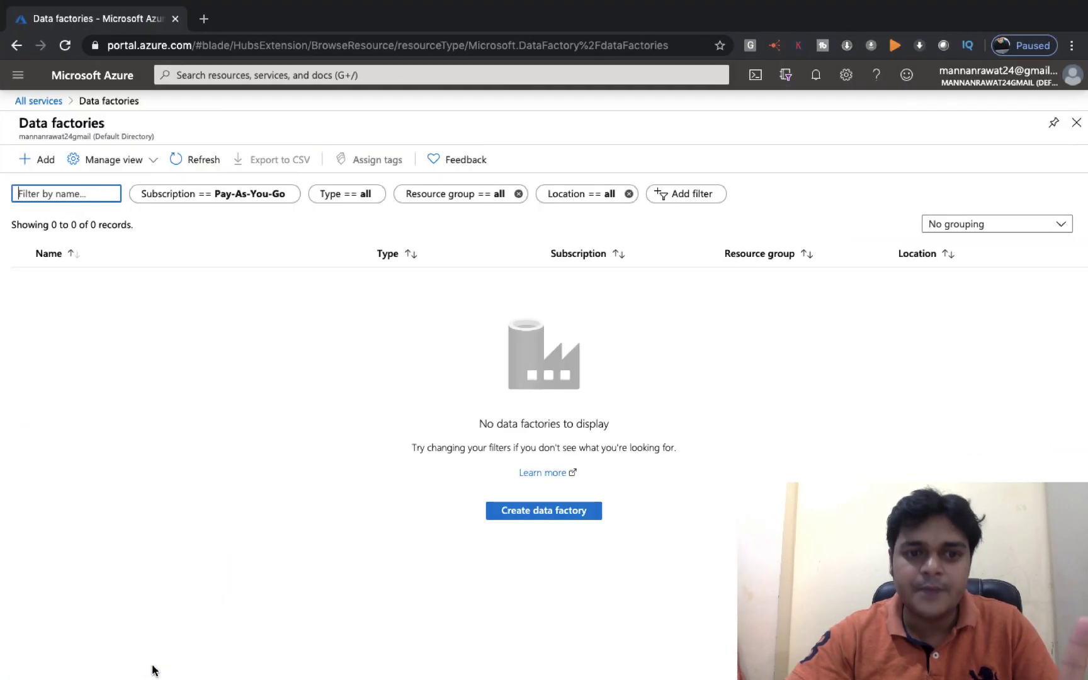
left_click(62, 77)
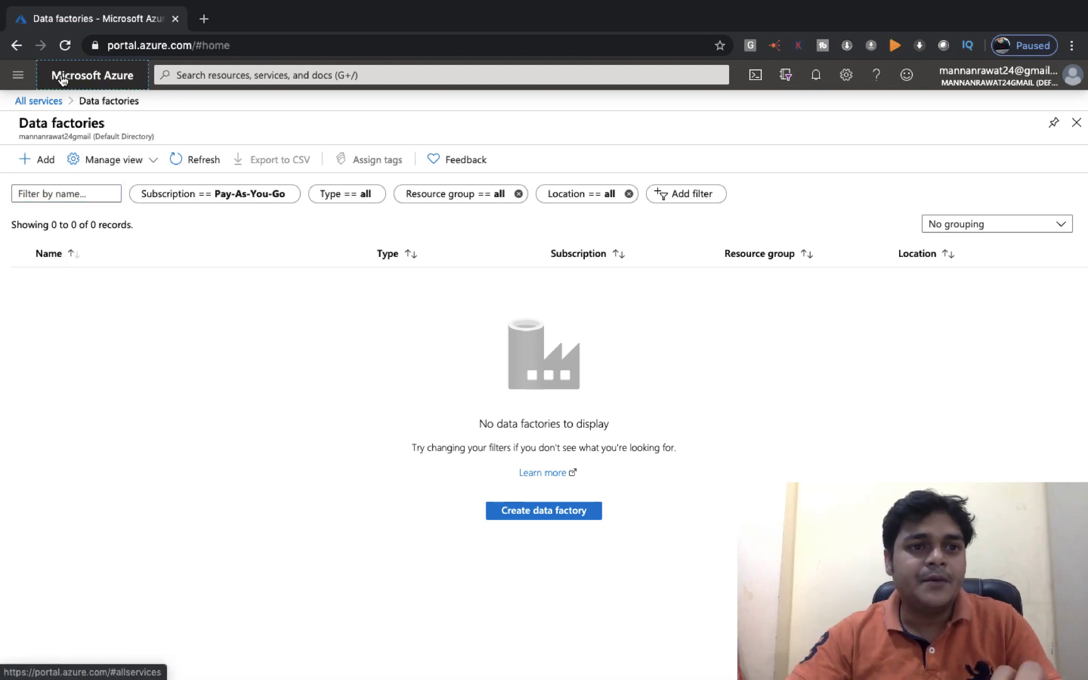
left_click(35, 78)
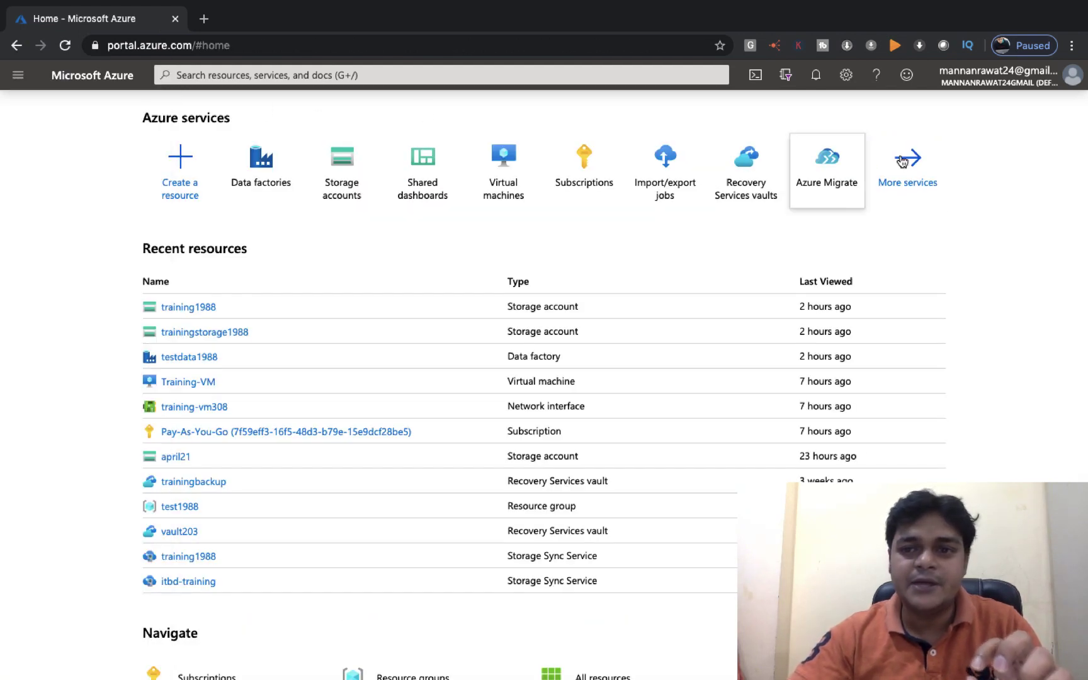
left_click(921, 167)
key("ctrl+Right")
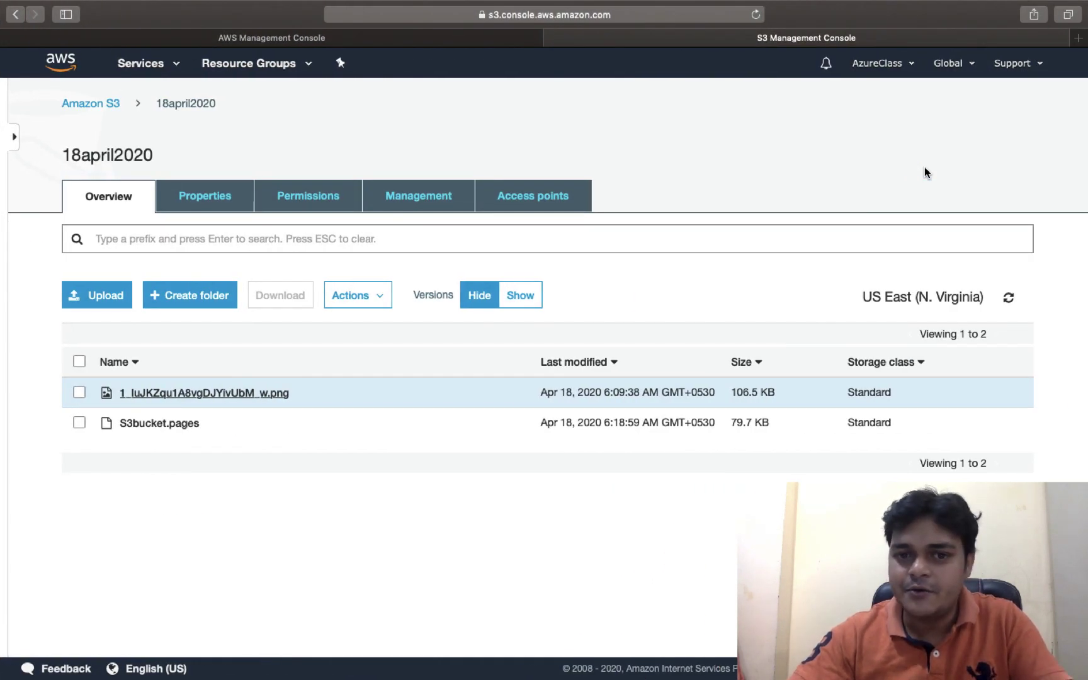
key("ctrl+Left")
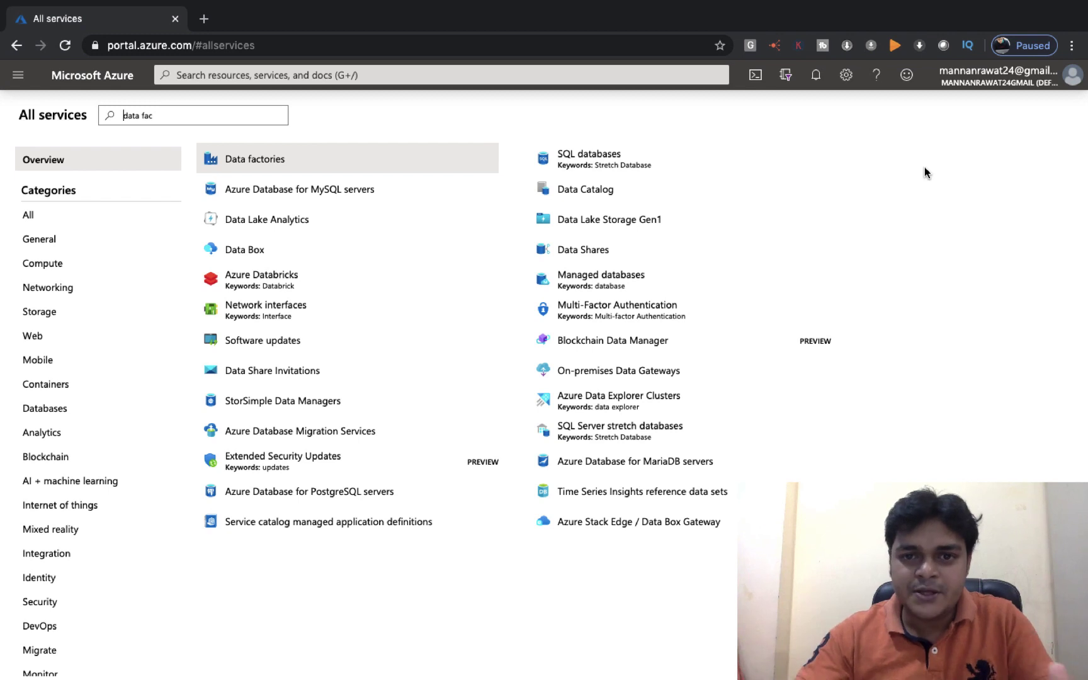
left_click(46, 219)
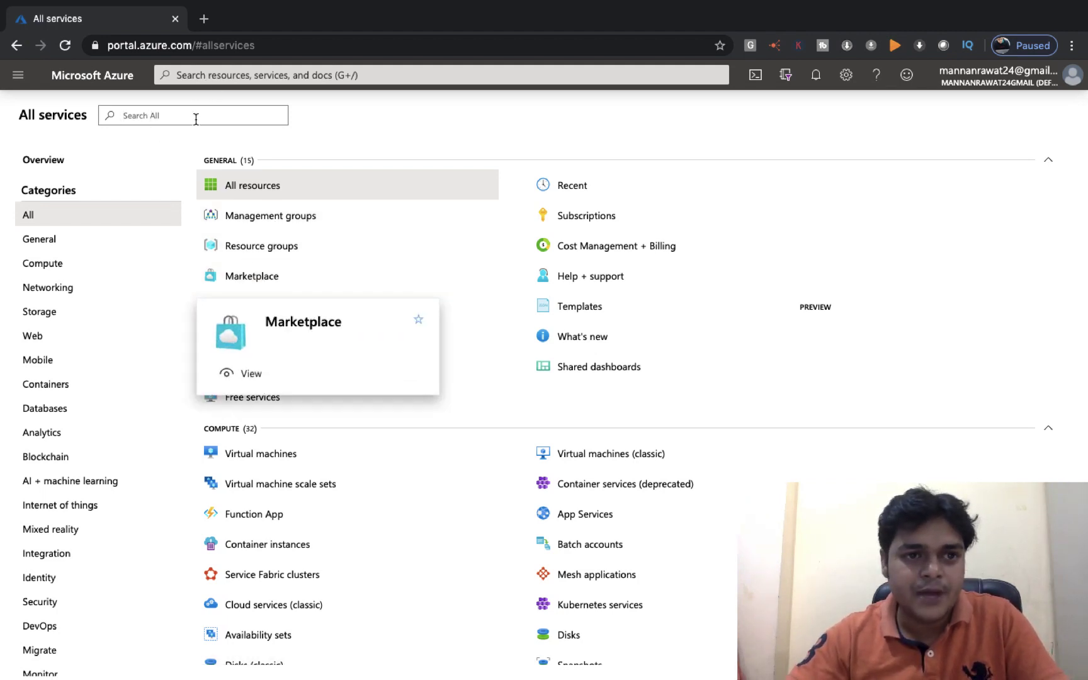
type("A")
key("BackSpace")
type("da")
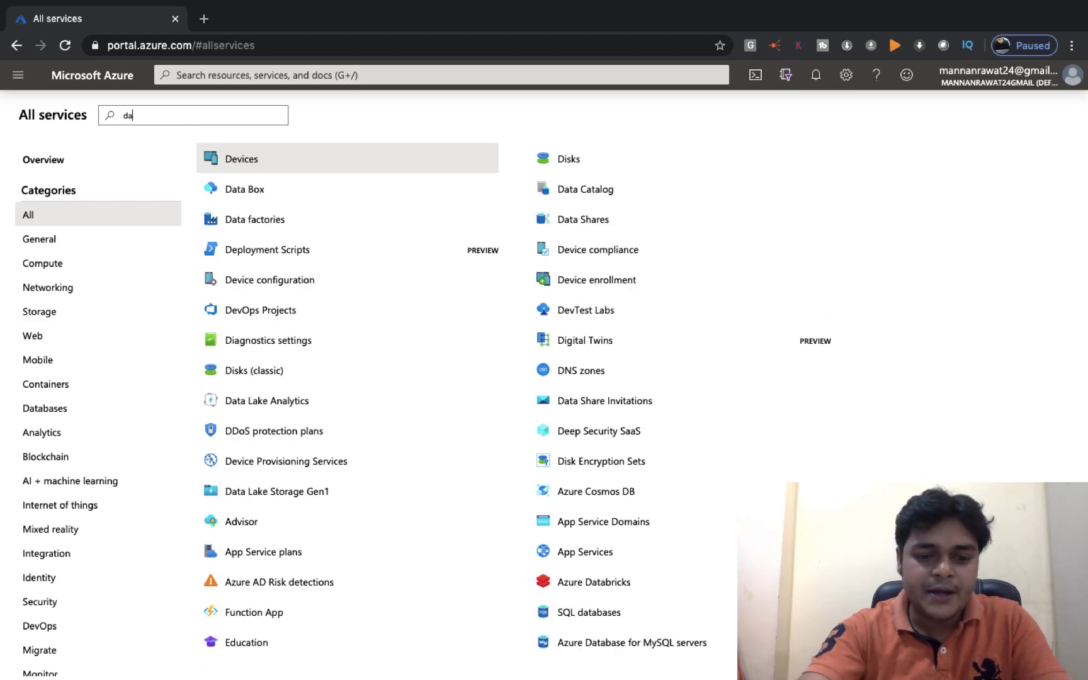
type("ta fac")
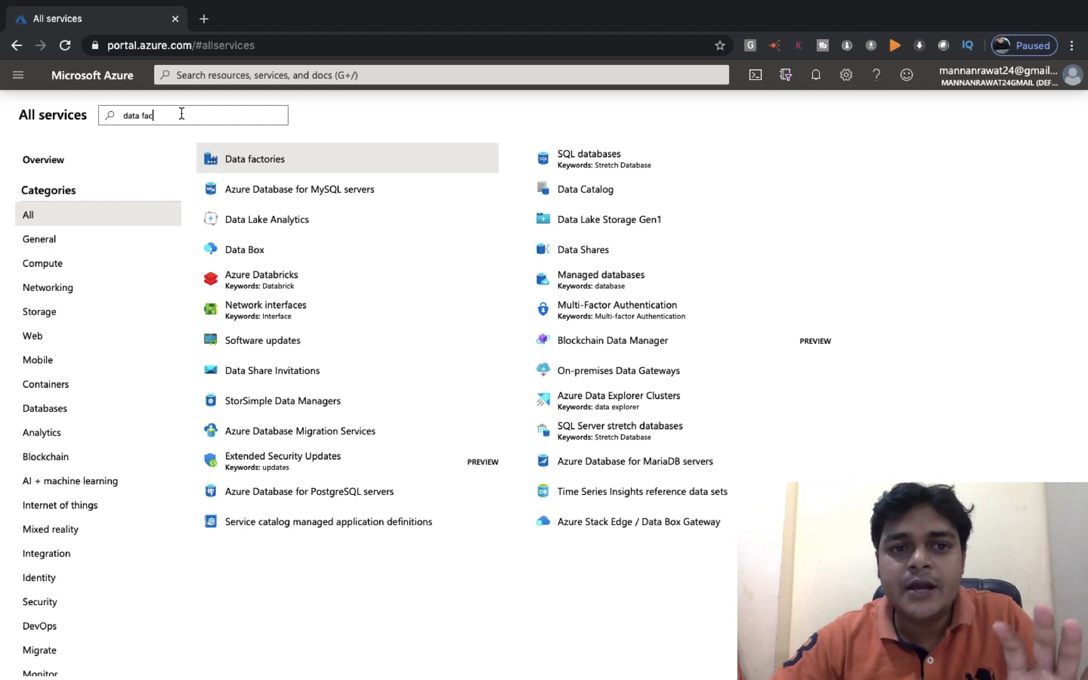
left_click(267, 162)
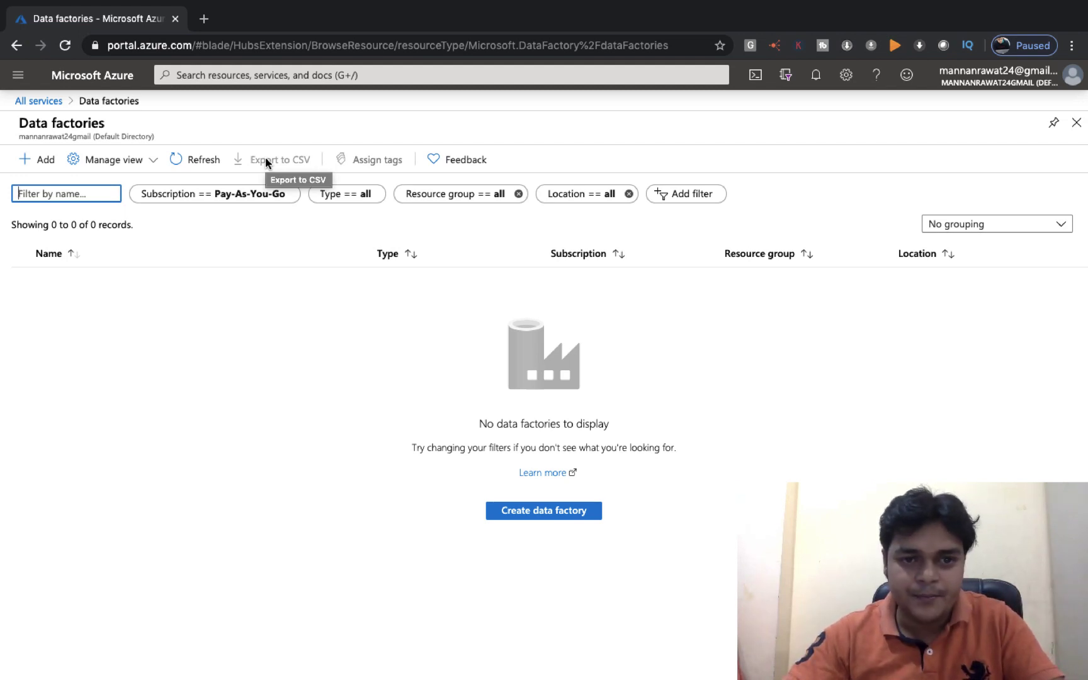
Start a new data factory and name it datafactory1988
left_click(539, 512)
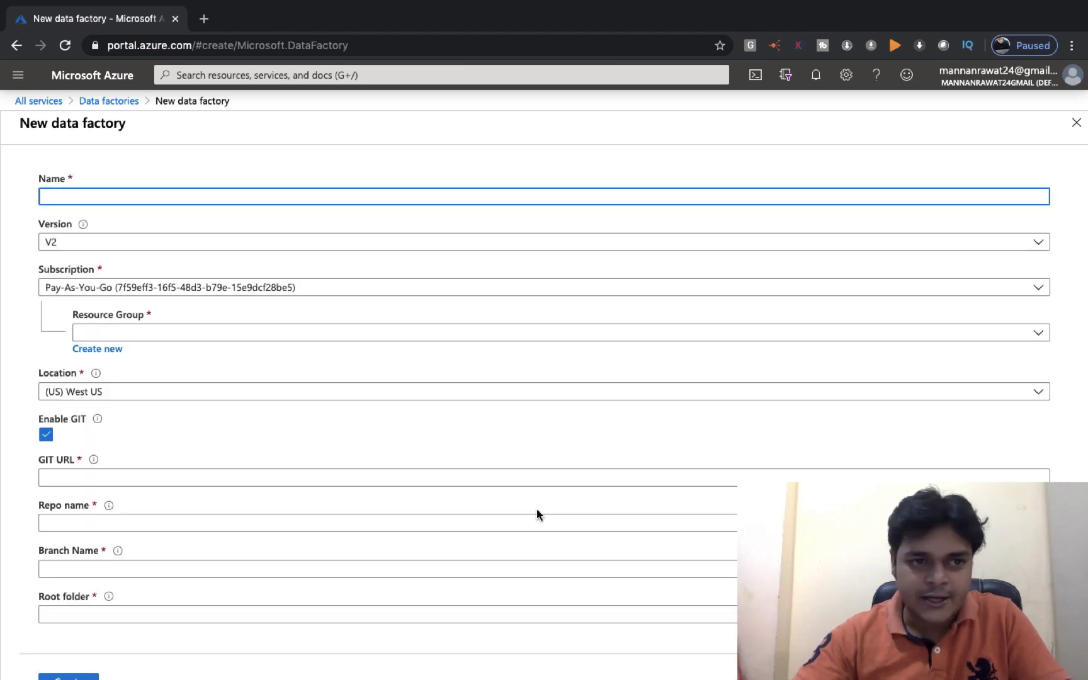
left_click(221, 195)
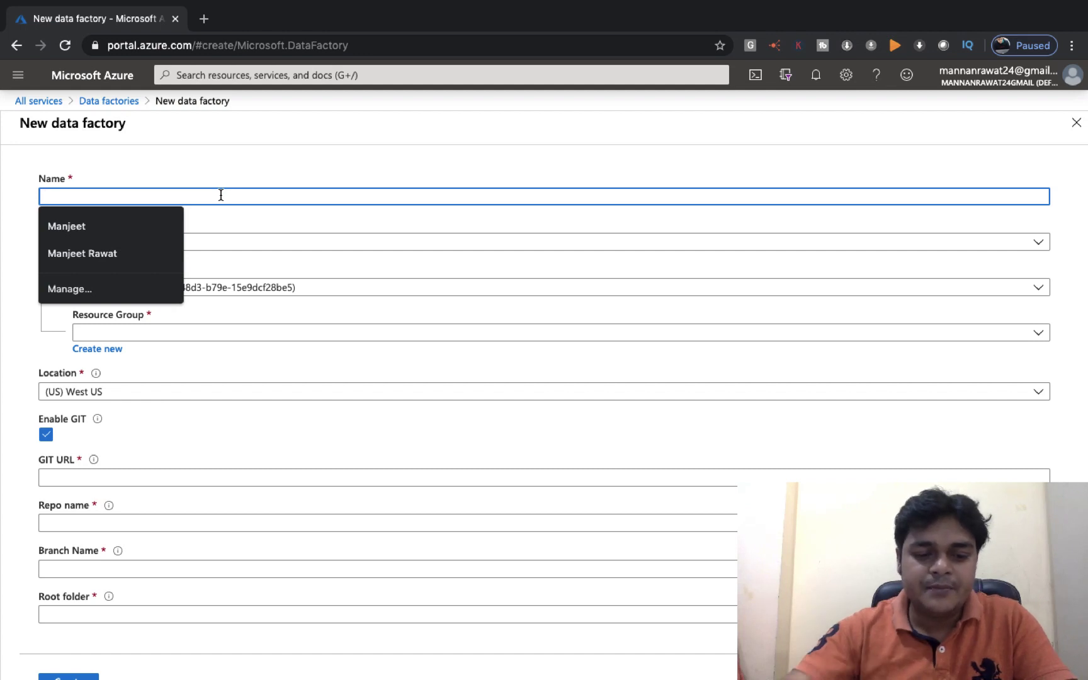
type("datafac")
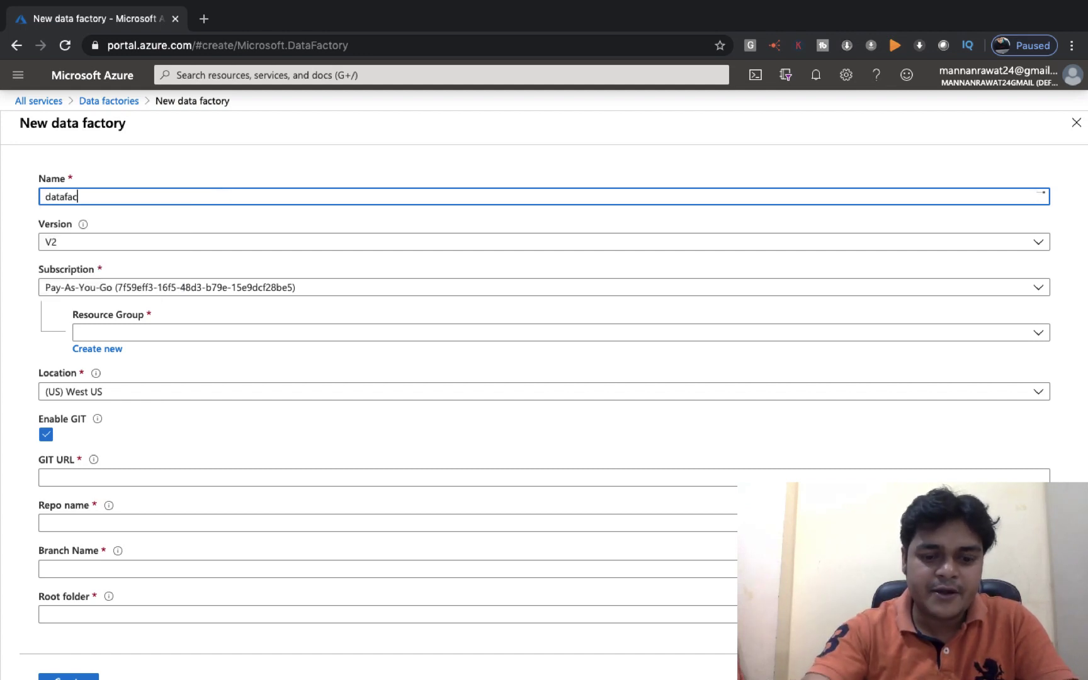
type("tory")
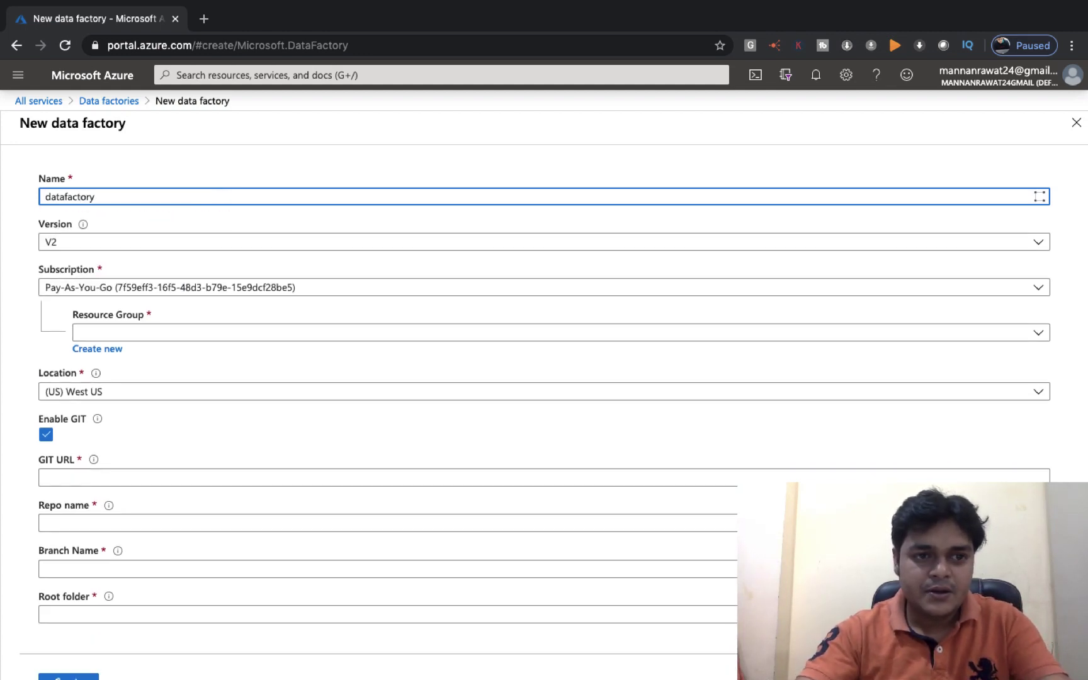
type("testing")
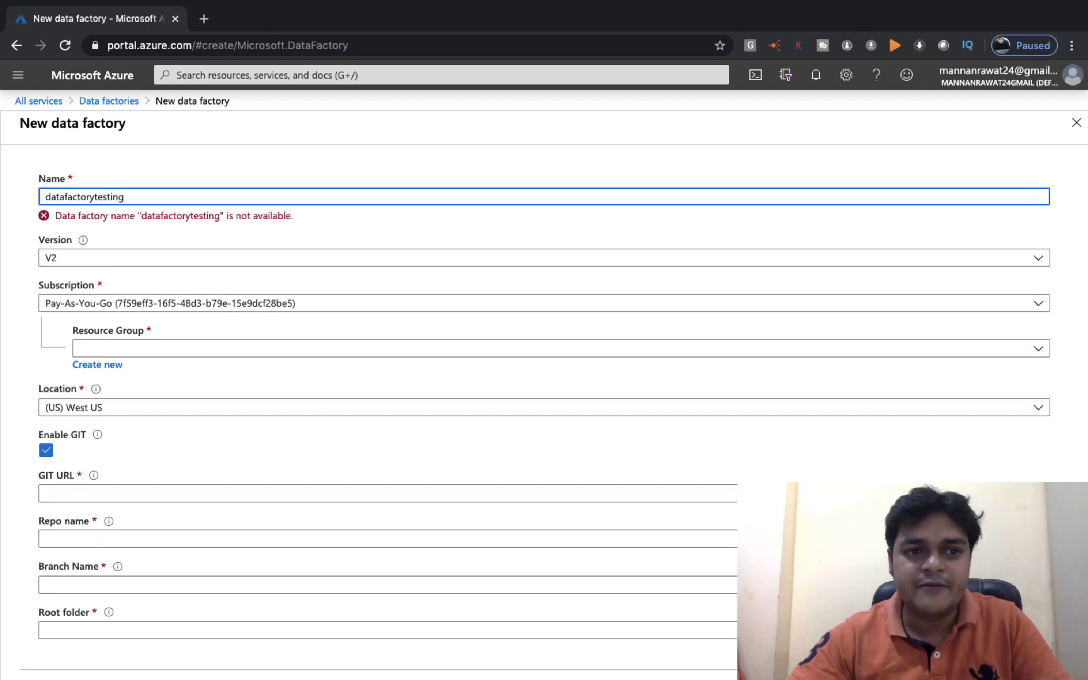
key("BackSpace")
key("BackSpace")
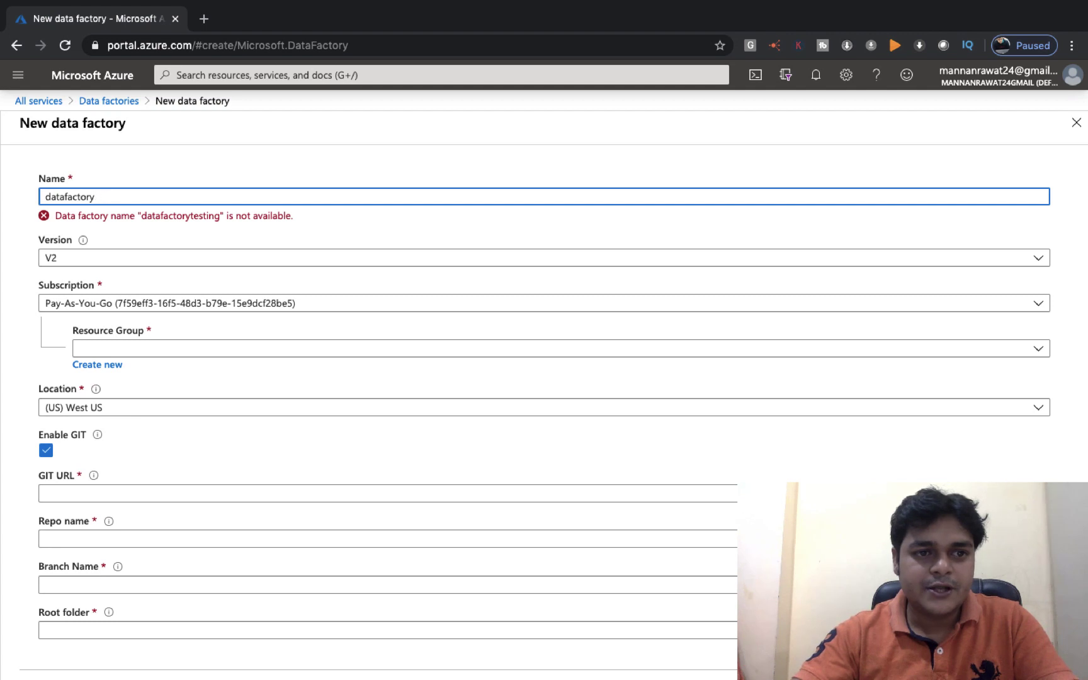
key("BackSpace")
key("BackSpace")
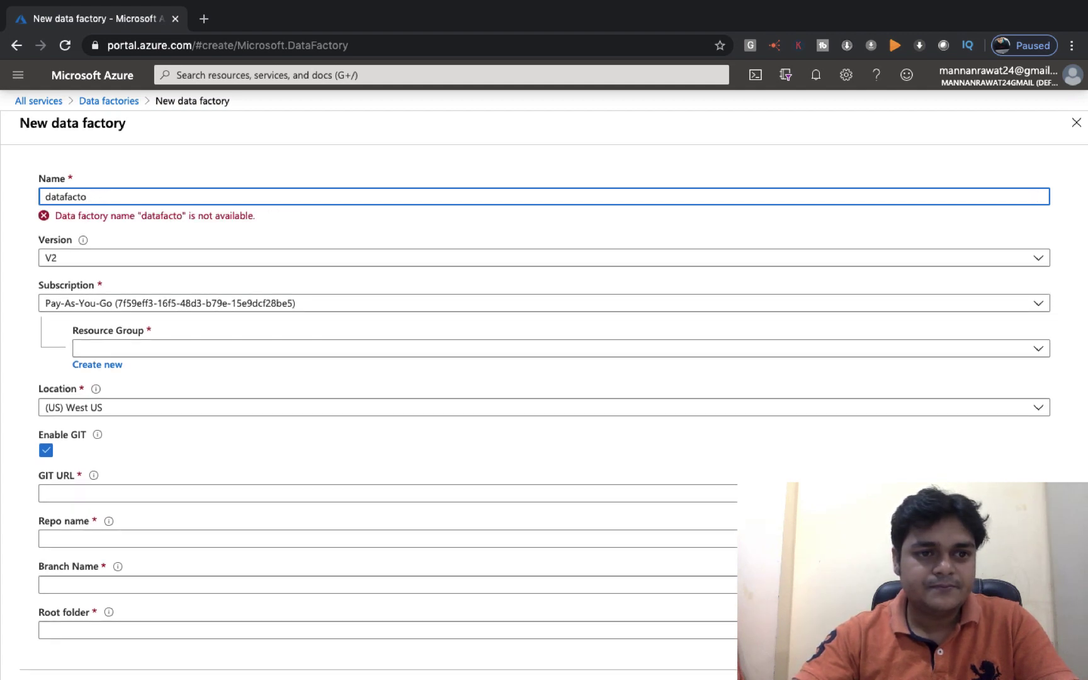
type("ry1988")
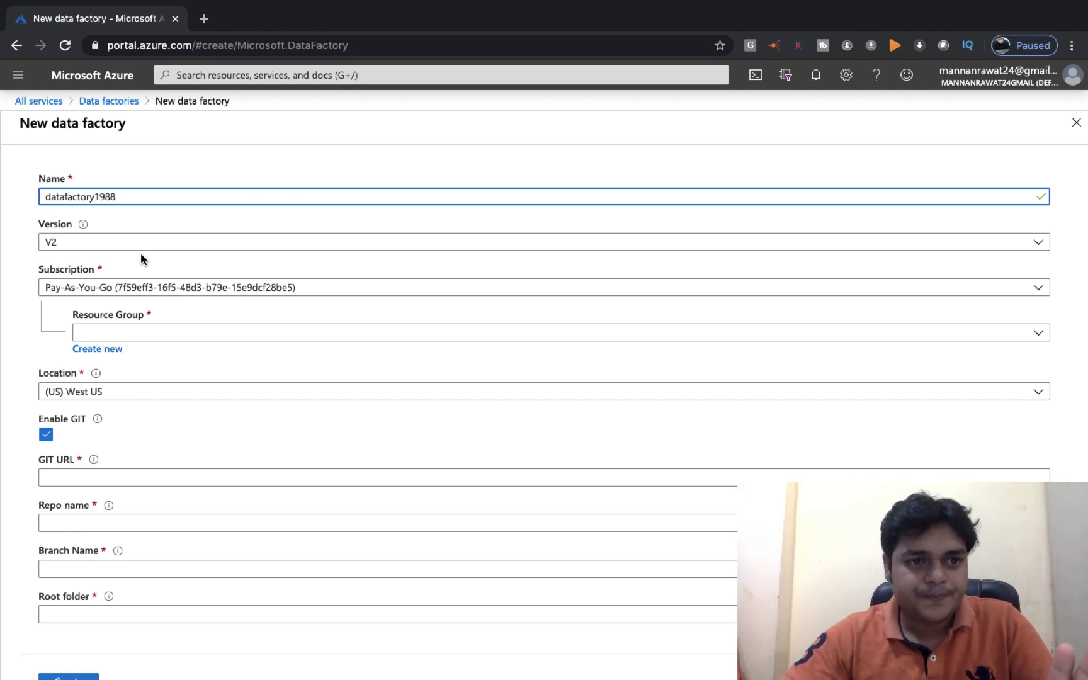
Set version V1 and resource group AzureClass, then submit the data factory for creation
left_click(159, 242)
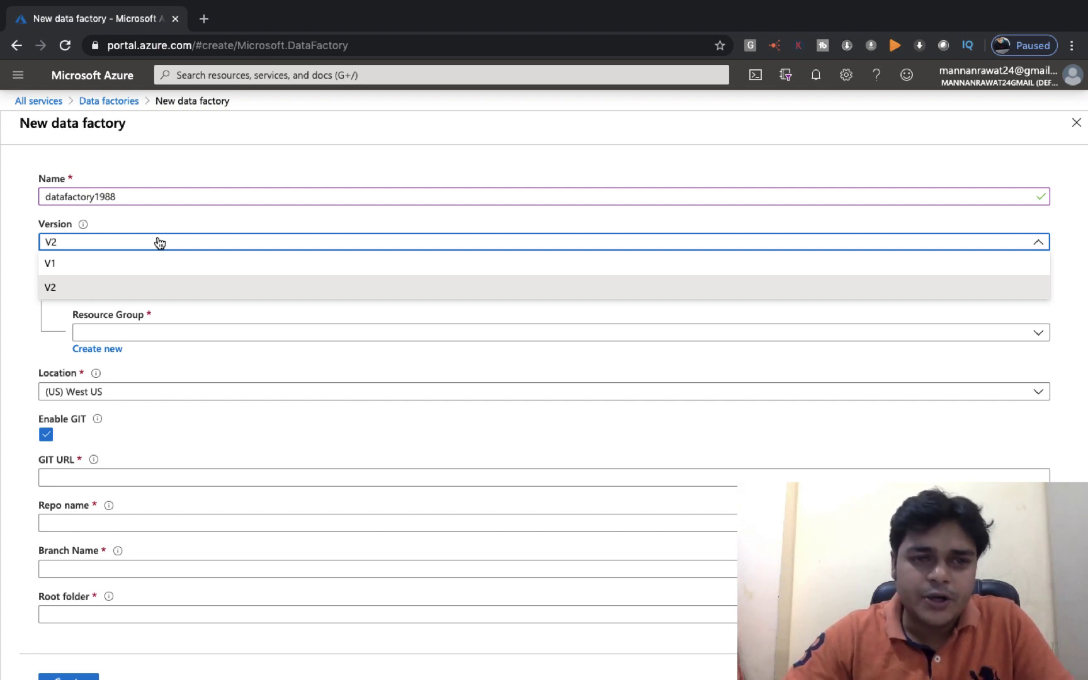
left_click(99, 264)
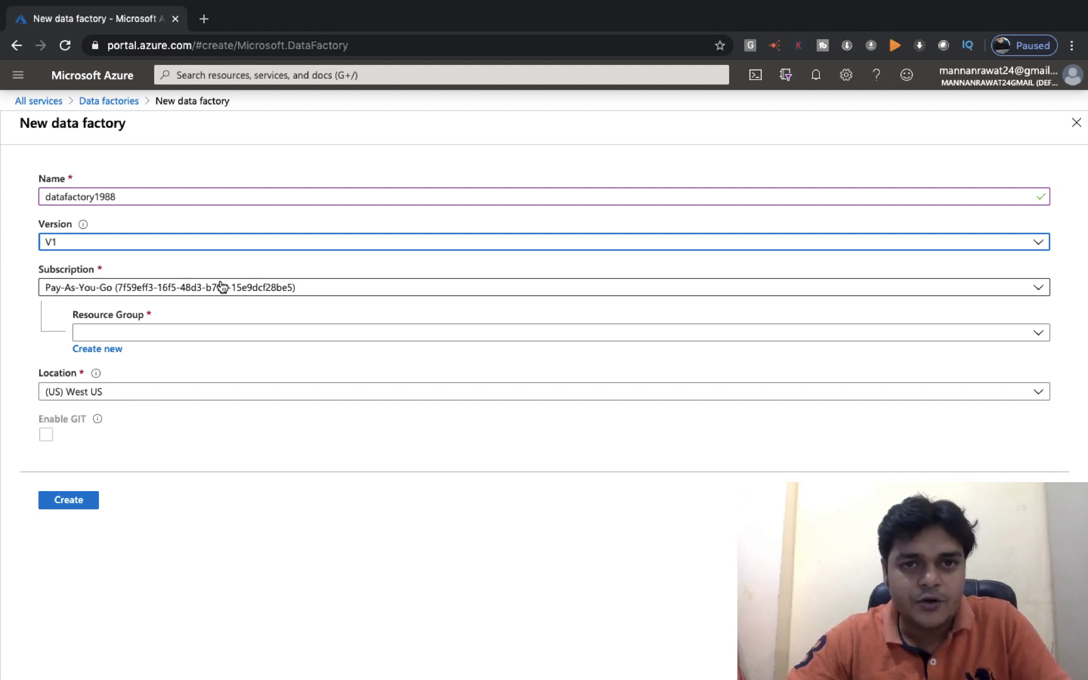
left_click(208, 331)
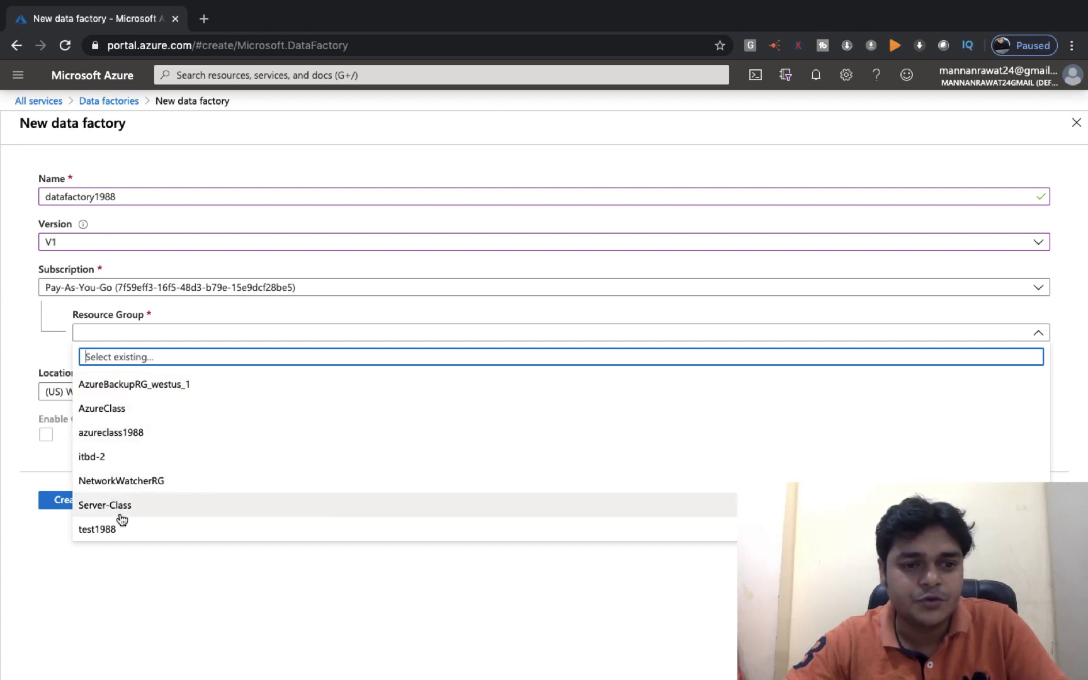
left_click(108, 408)
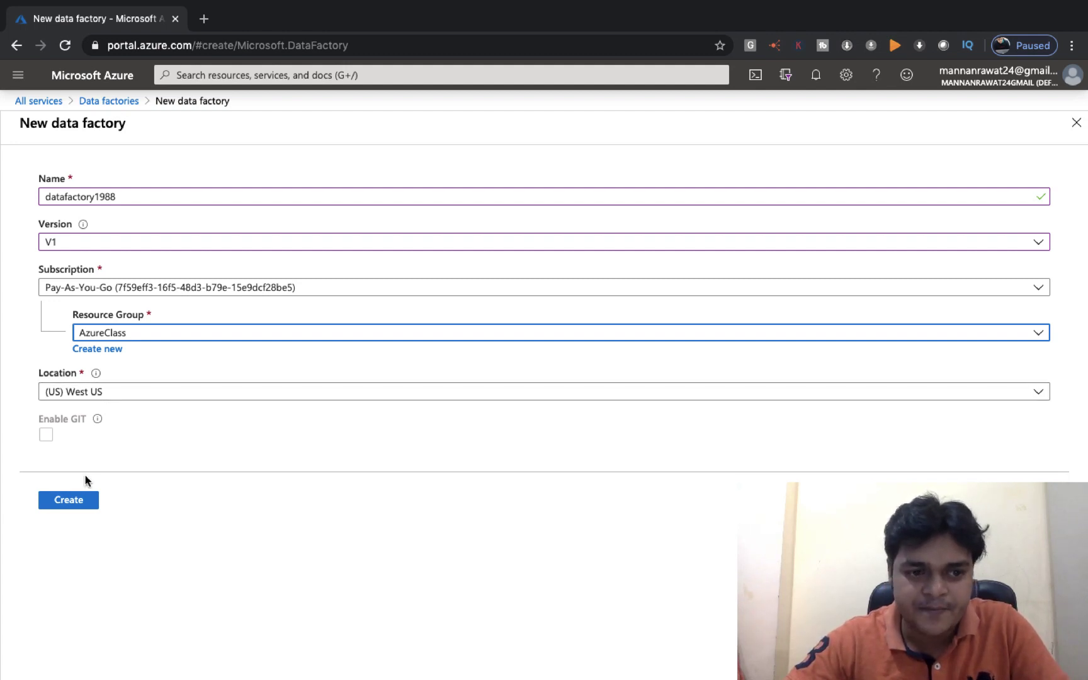
left_click(74, 500)
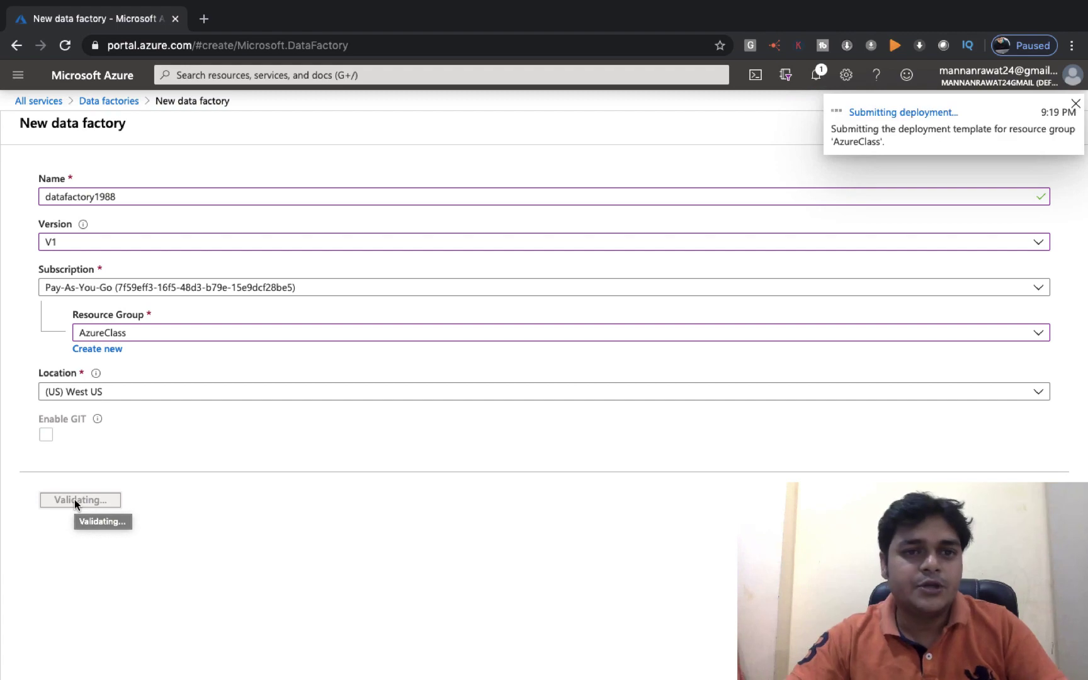
key("ctrl+Left")
Check the S3 bucket listing in Safari, then return to Azure's All services page
key("ctrl+Right")
key("ctrl+Right")
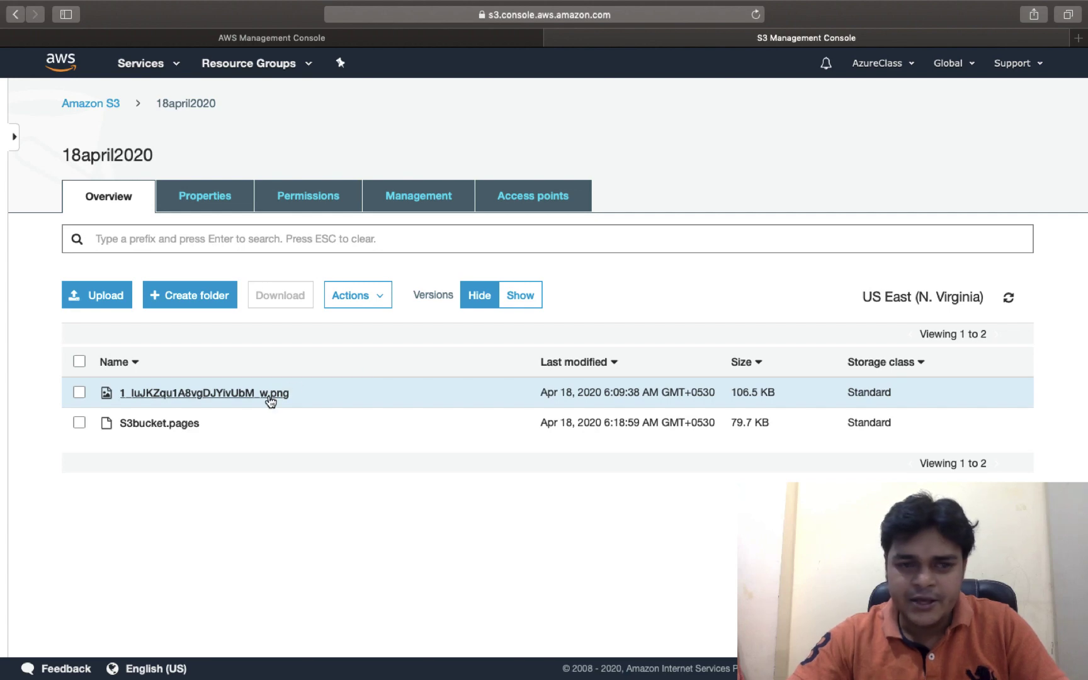
key("ctrl+Left")
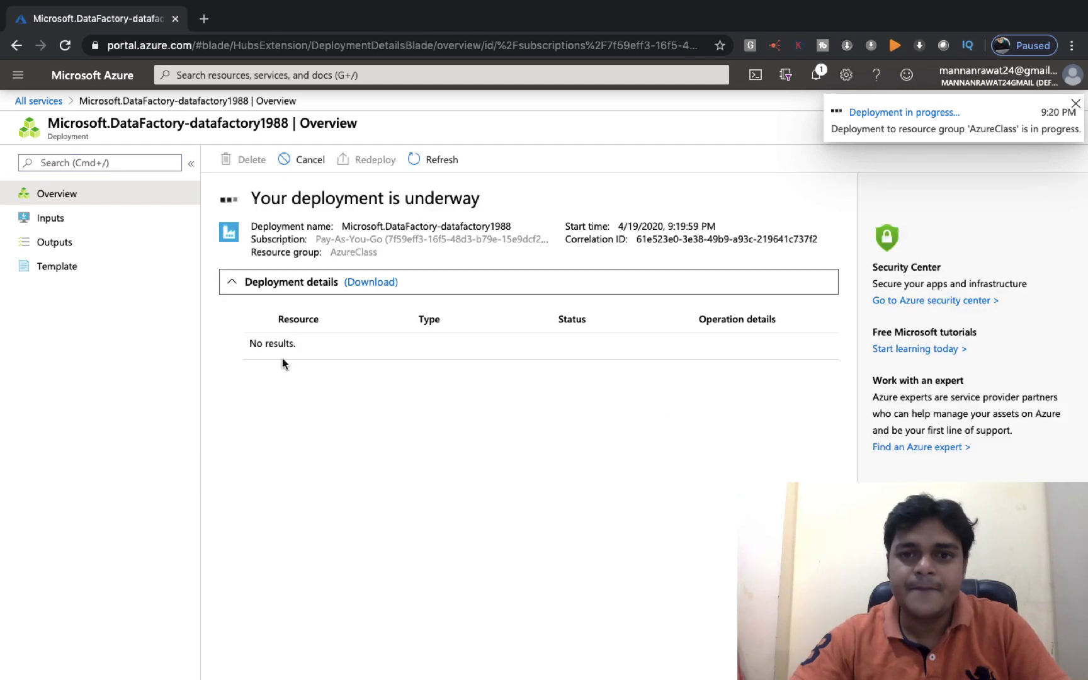
key("ctrl+Right")
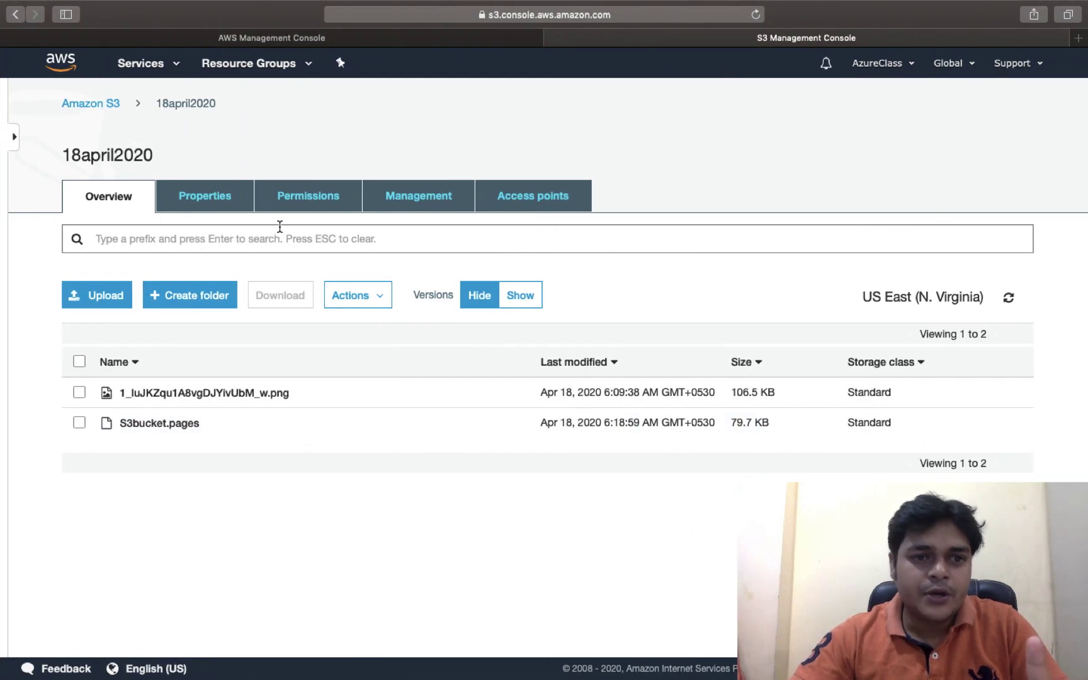
key("ctrl+Left")
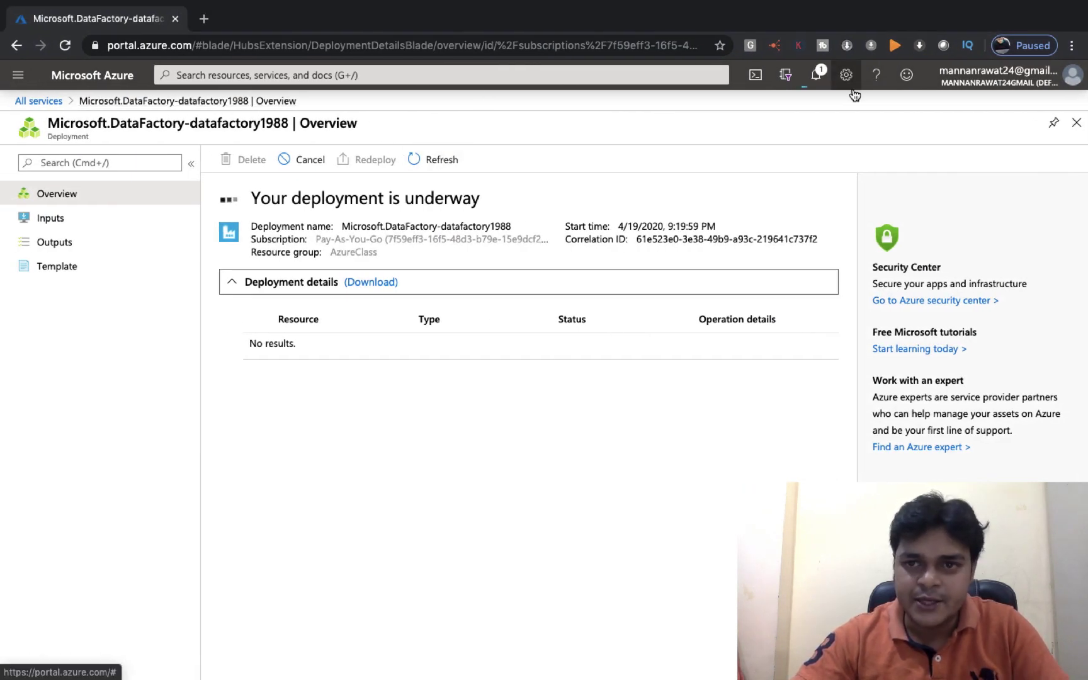
left_click(40, 100)
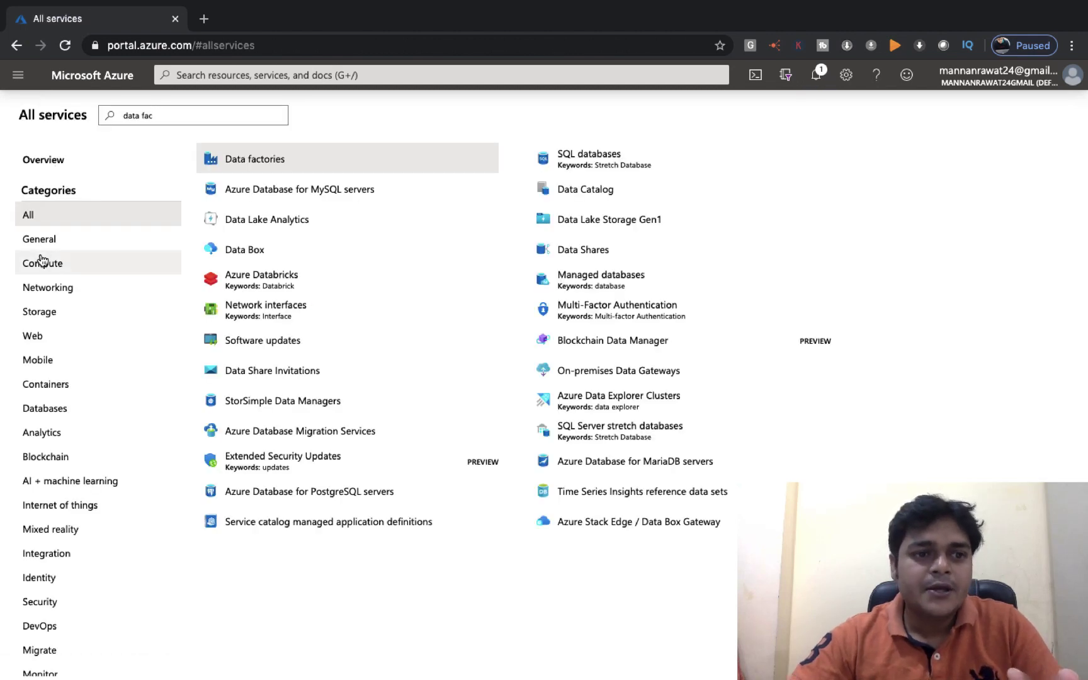
Open the training container in the training1988 storage account
left_click(48, 317)
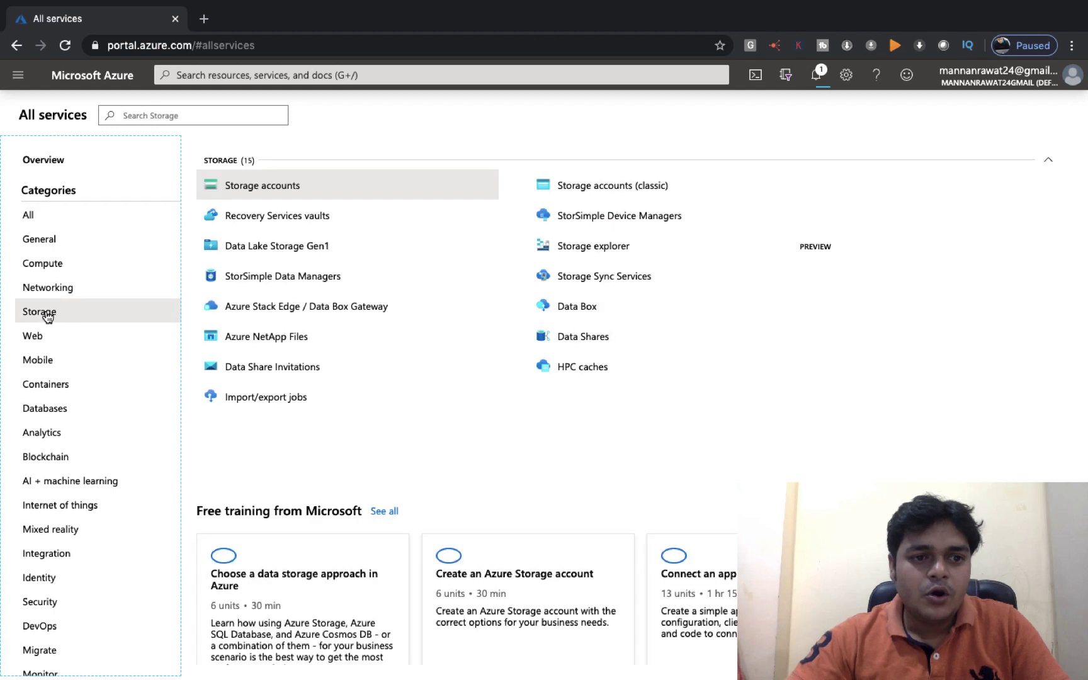
left_click(271, 189)
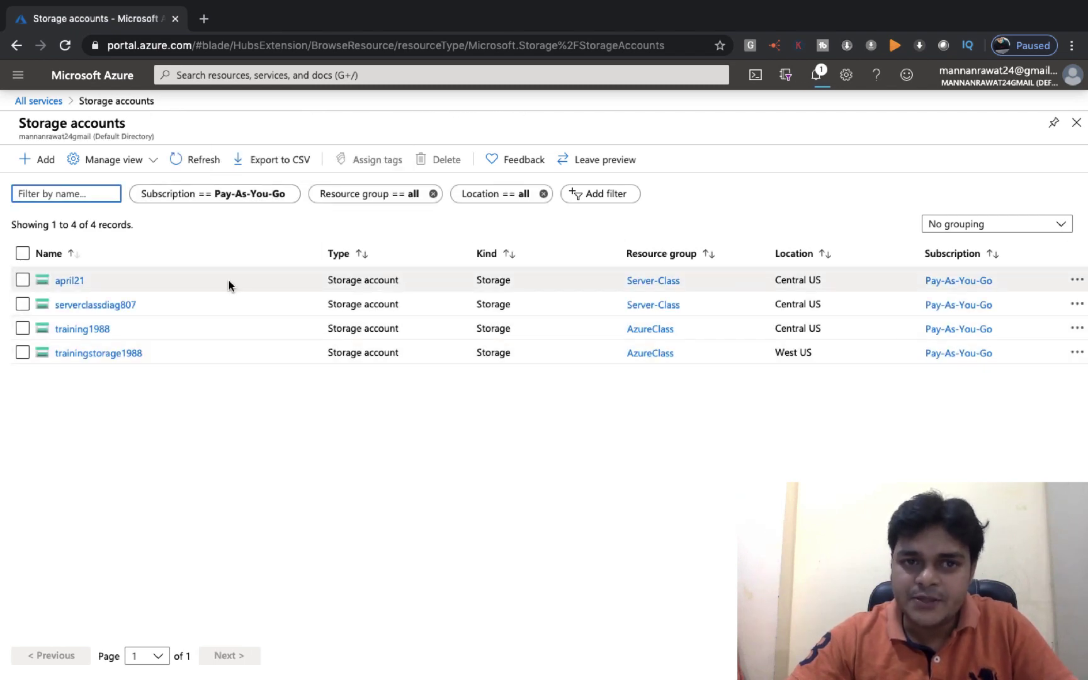
left_click(87, 330)
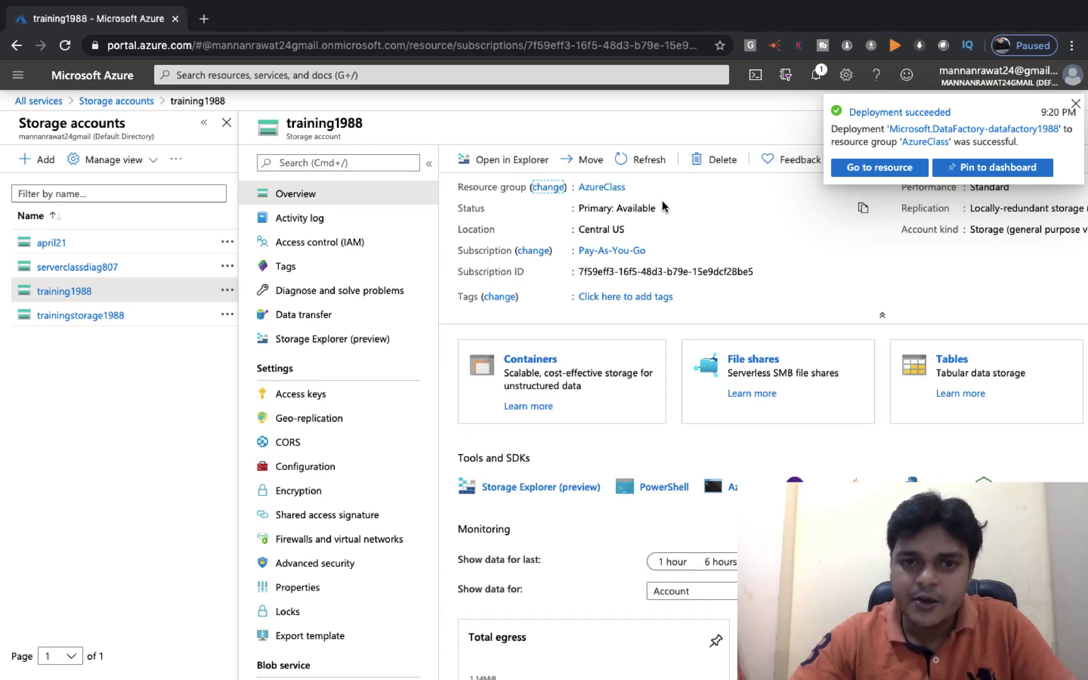
key("ctrl+Right")
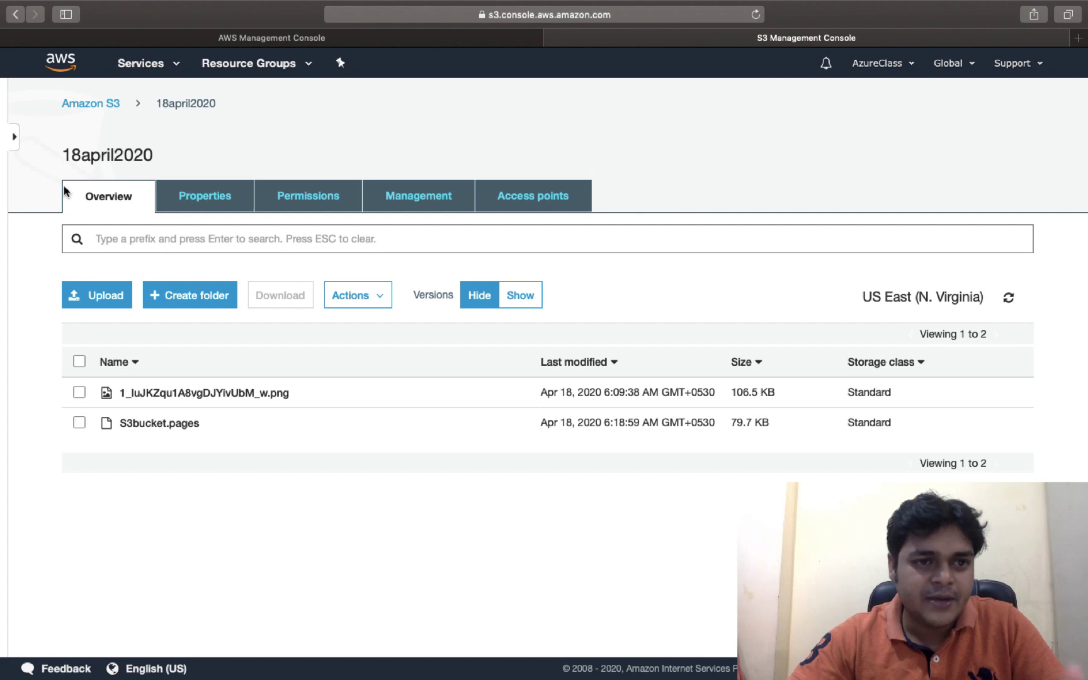
key("ctrl+Left")
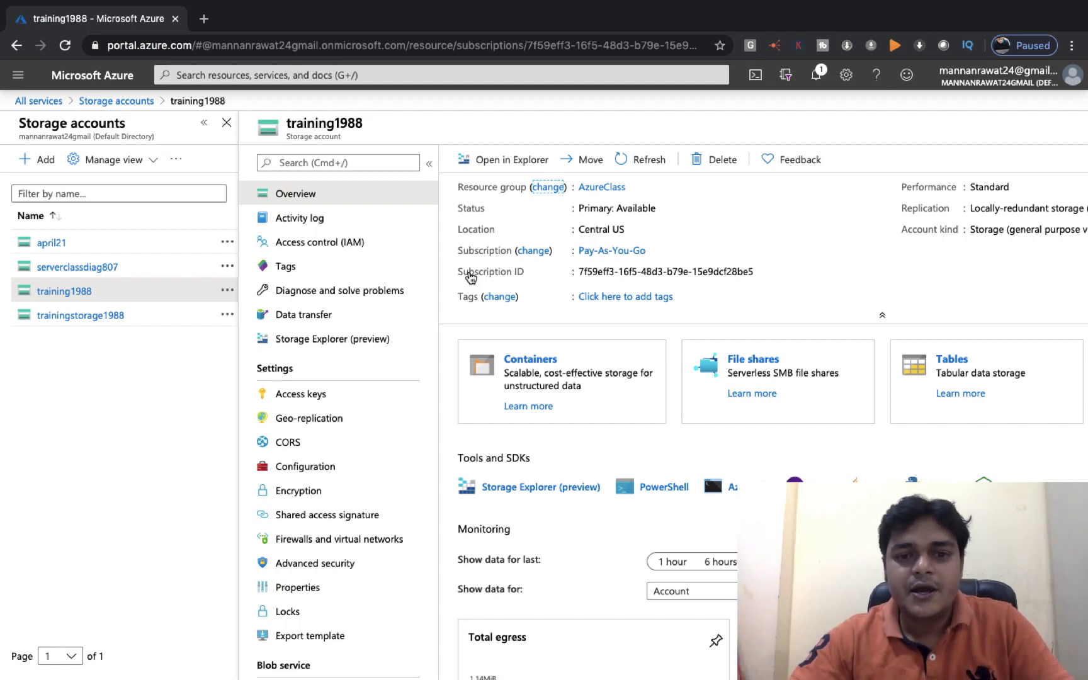
left_click(531, 360)
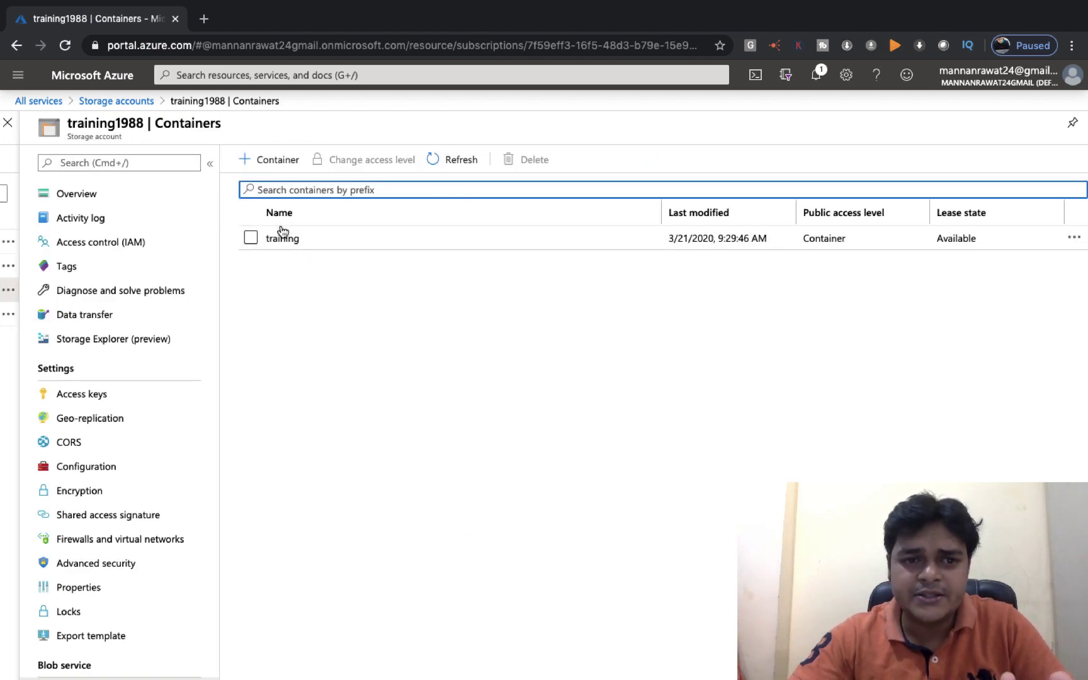
left_click(282, 238)
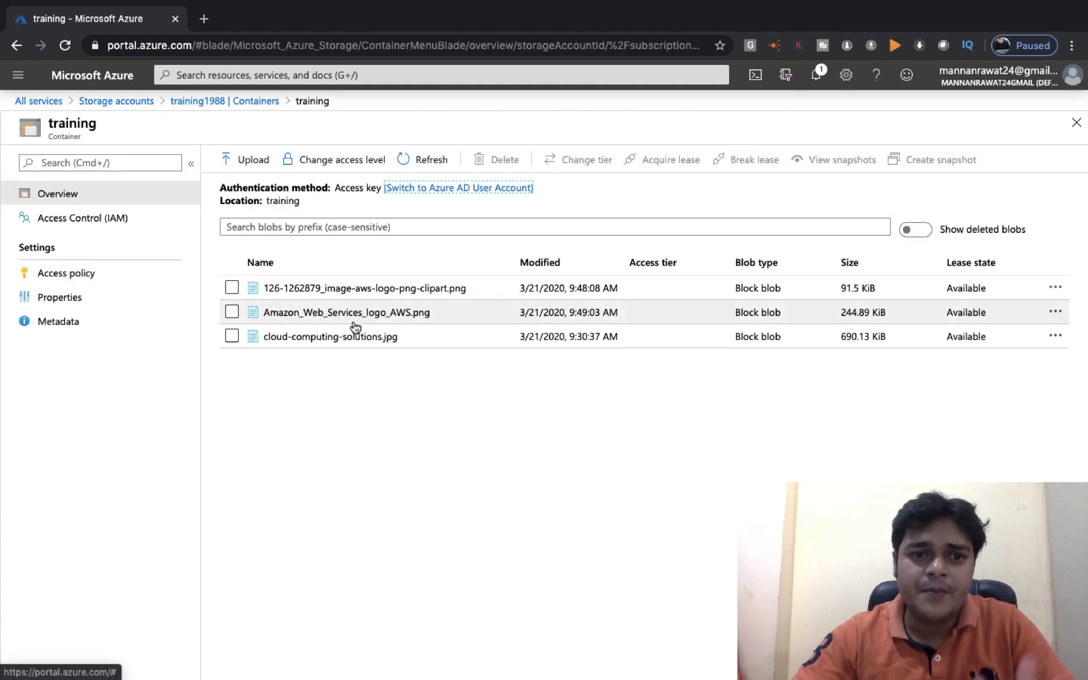
Select all three blobs, including Amazon_Web_Services_logo_AWS.png and cloud-computing-solutions.jpg, and delete them
left_click(232, 287)
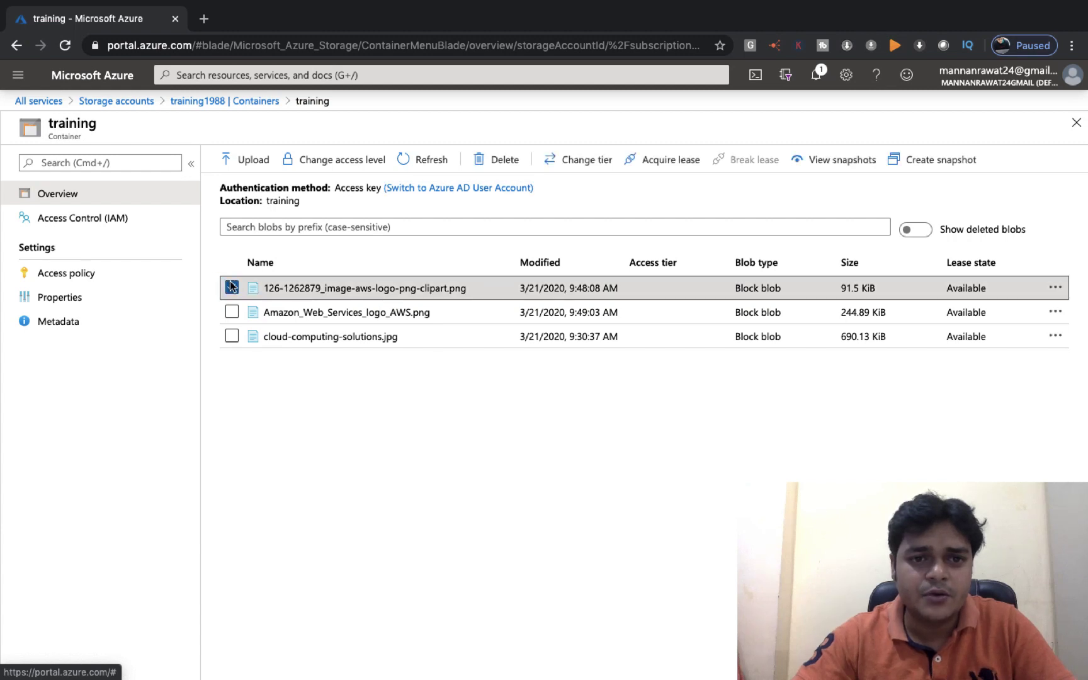
right_click(232, 320)
left_click(232, 288)
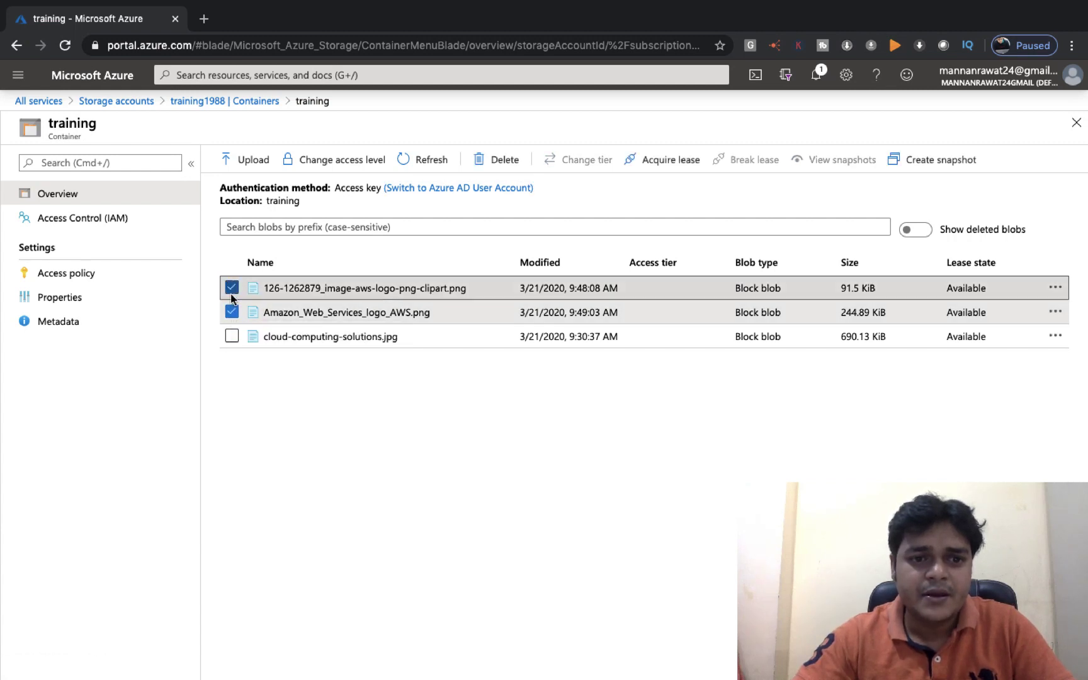
left_click(232, 336)
left_click(485, 165)
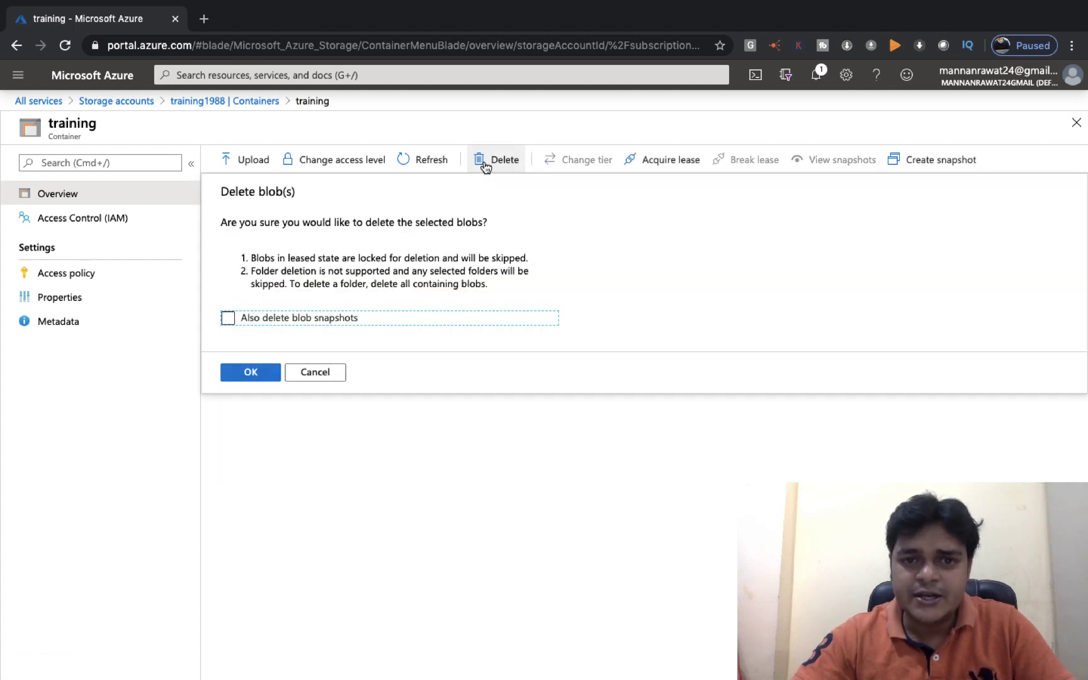
left_click(248, 372)
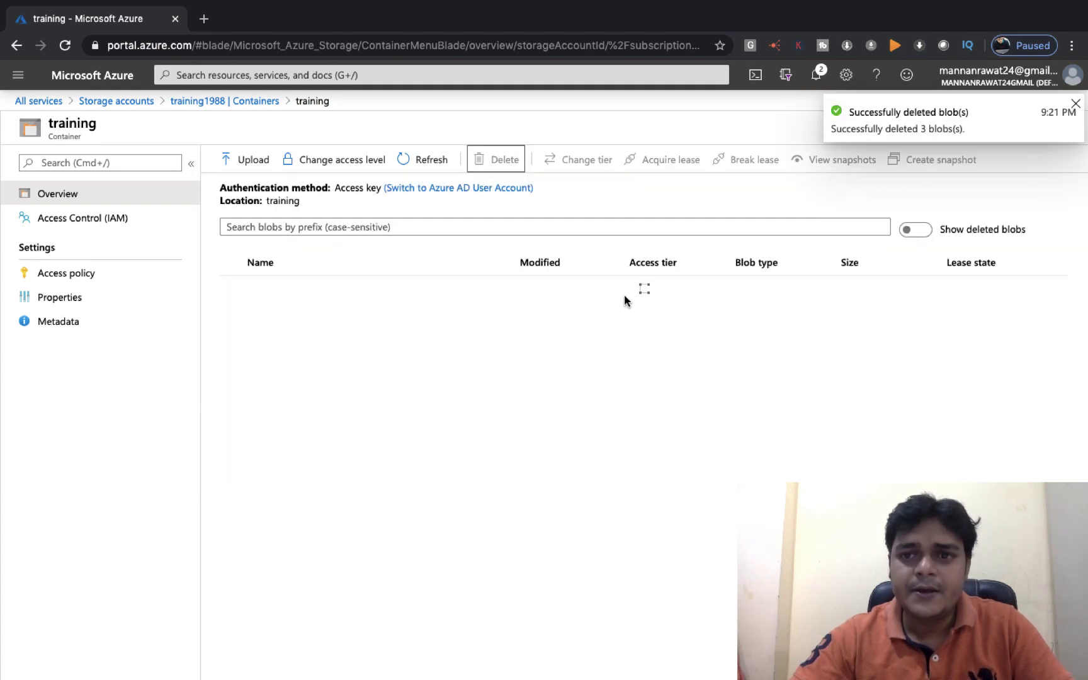
Dismiss the deletion notice and refresh the training container's blob list
left_click(1077, 105)
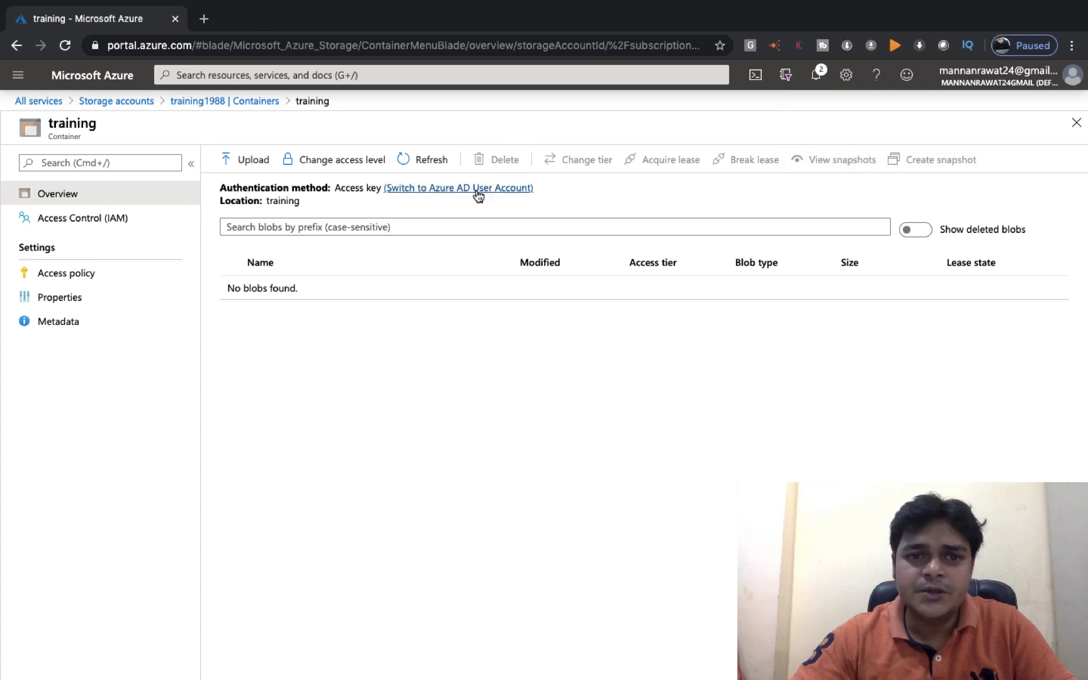
left_click(419, 158)
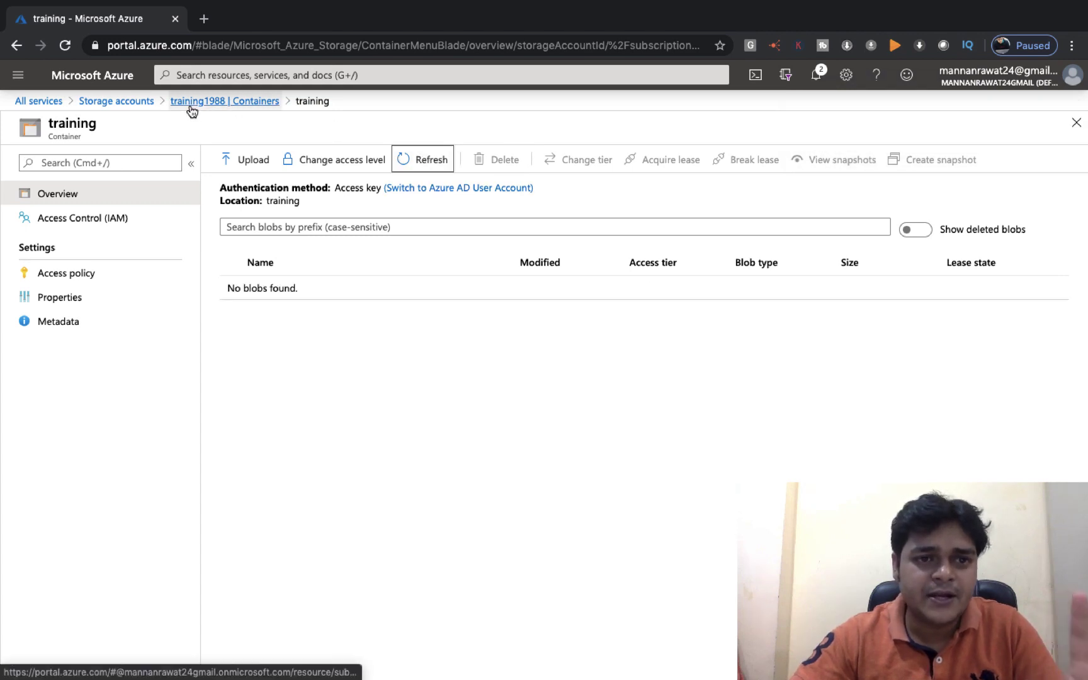
left_click(317, 101)
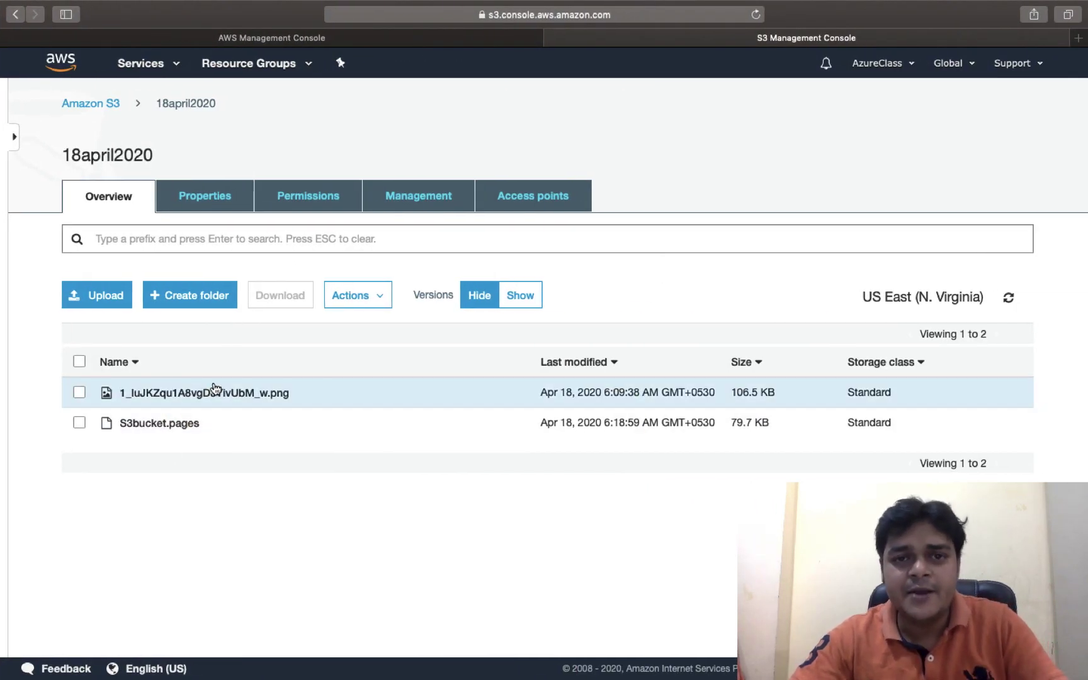
Compare the empty training container with the 18april2020 S3 bucket page
key("ctrl+Left")
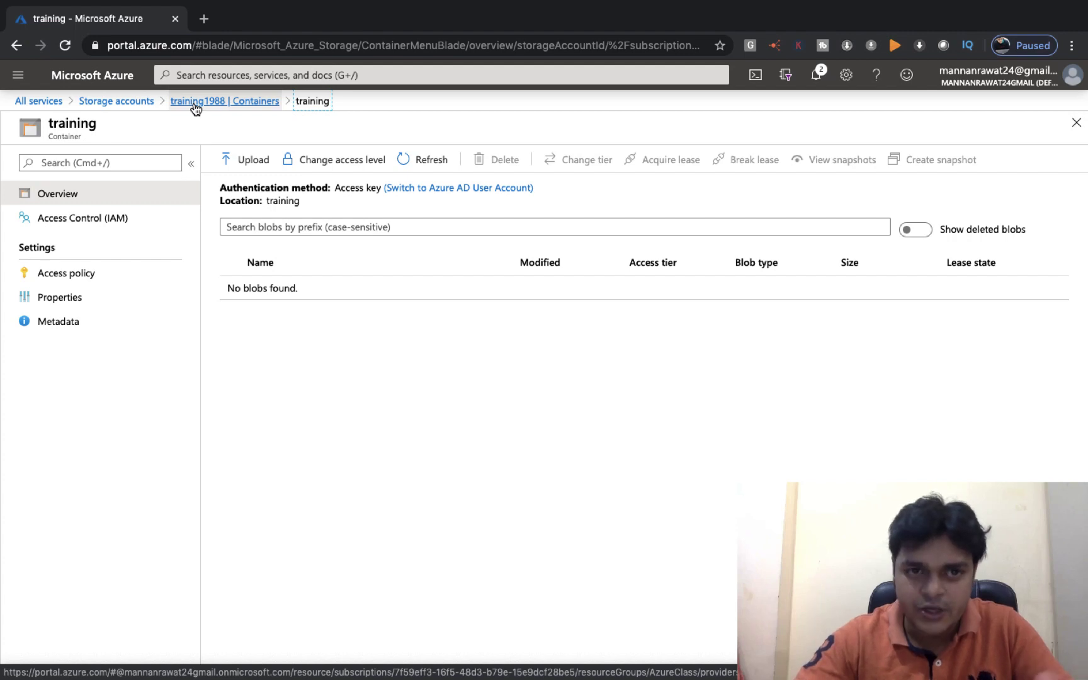
key("ctrl+Right")
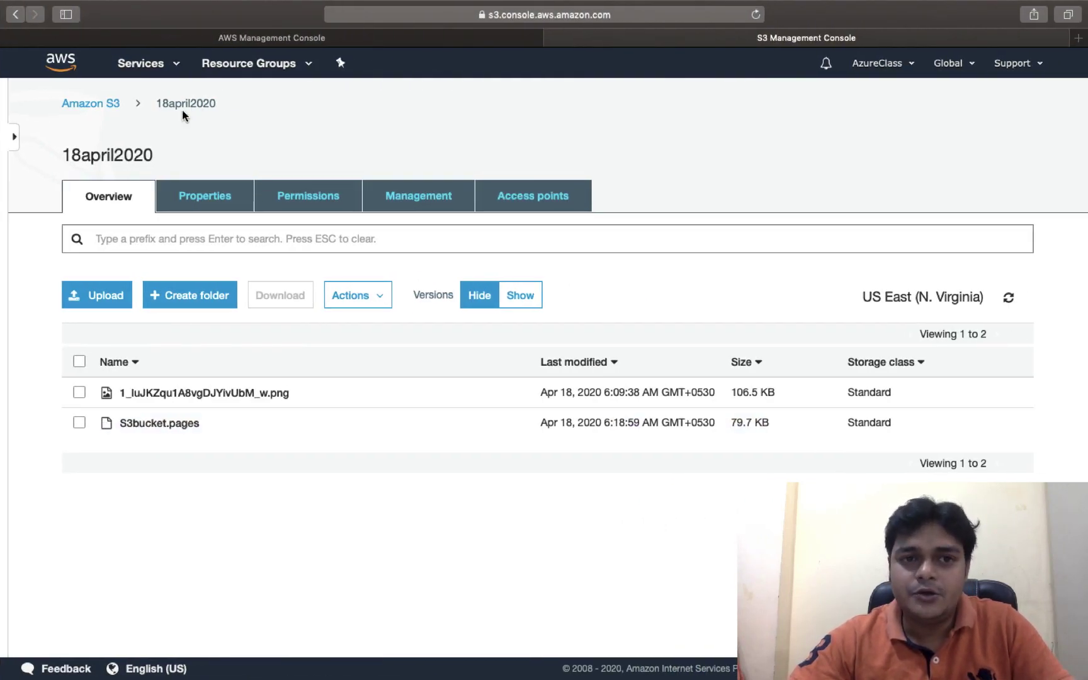
key("ctrl+Left")
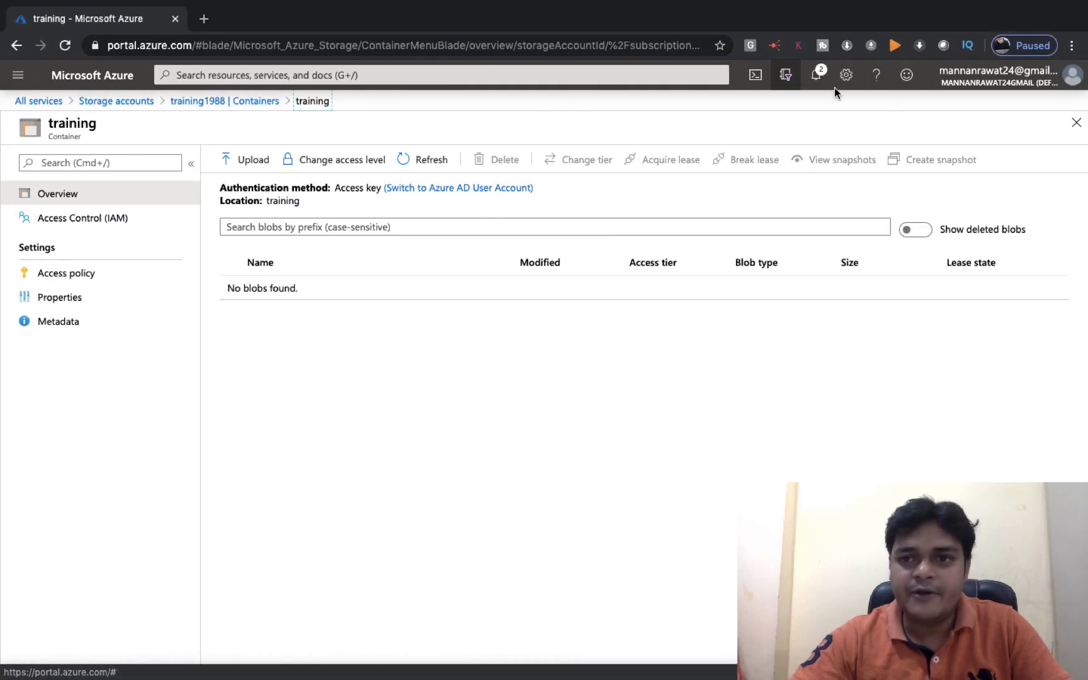
Search All services for 'data fac' and open the Data factories list
left_click(817, 75)
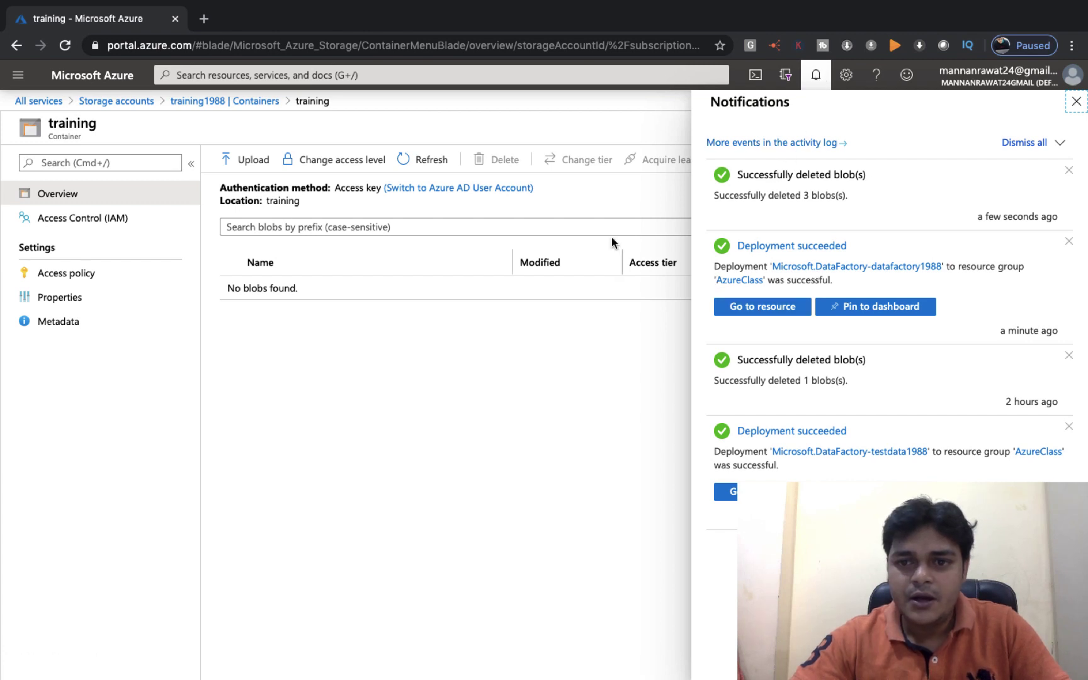
left_click(38, 101)
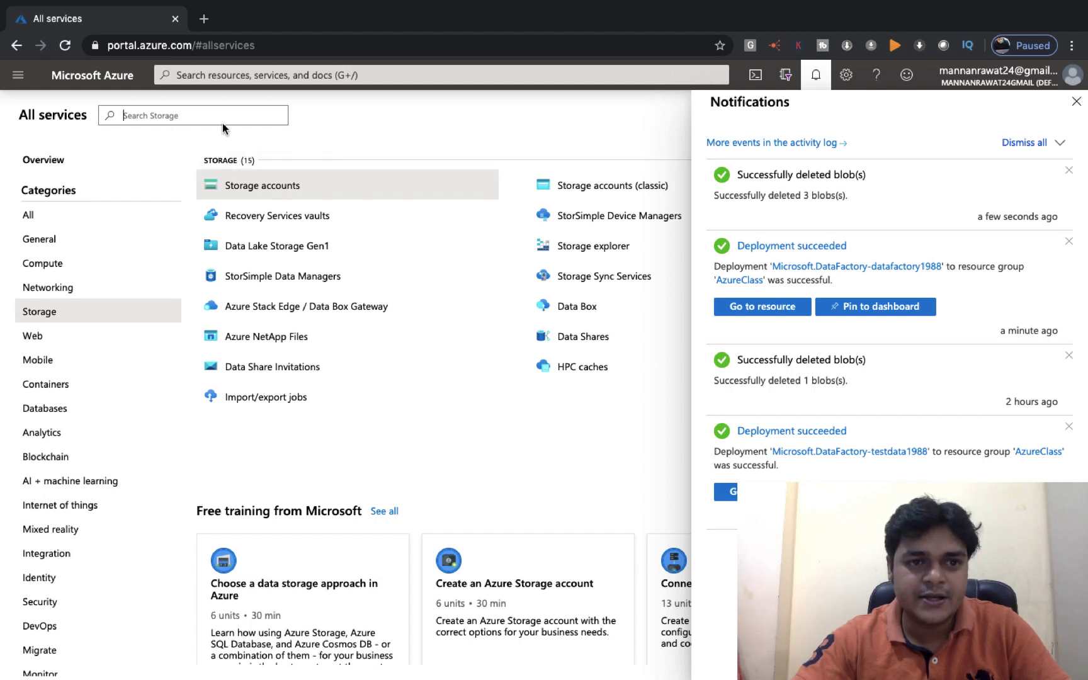
type("data")
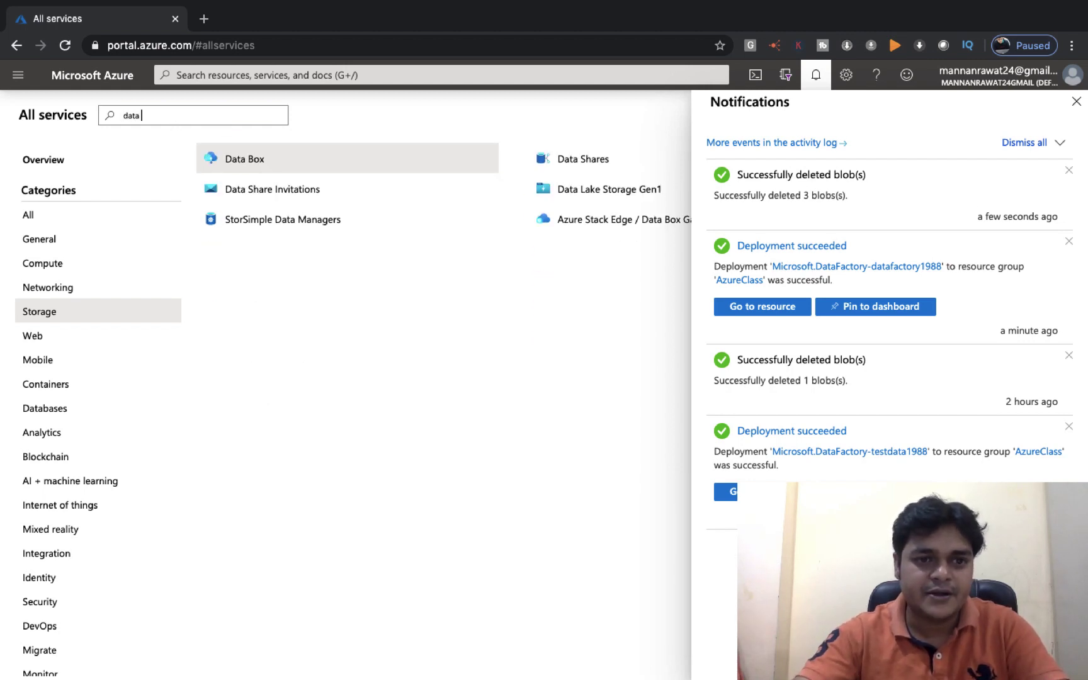
type(" fac")
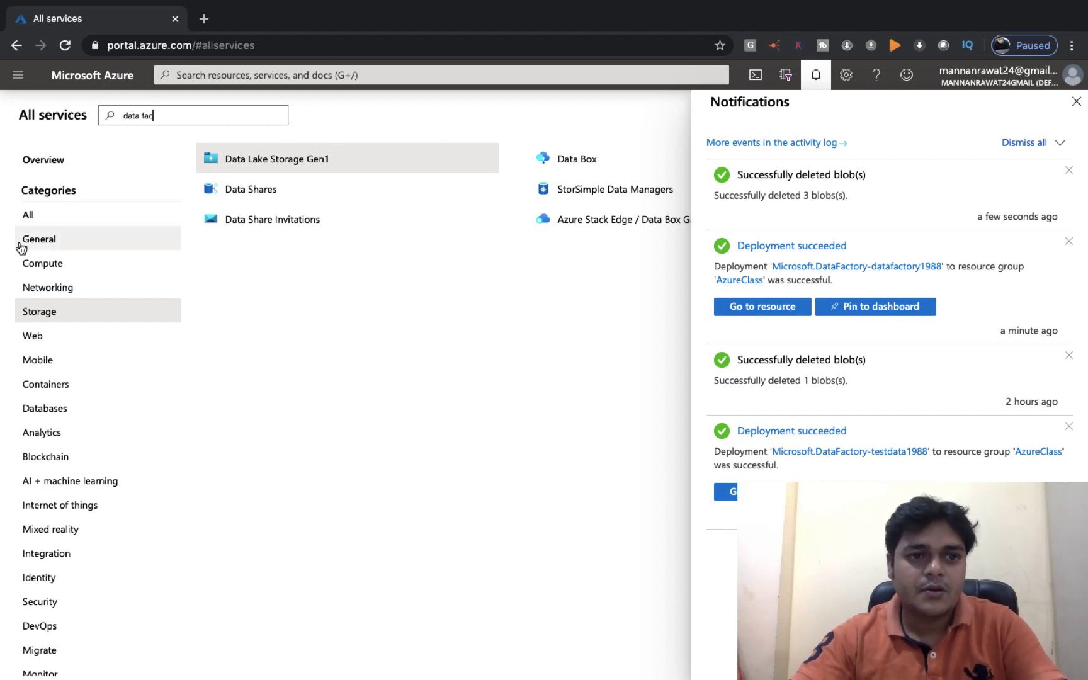
left_click(30, 216)
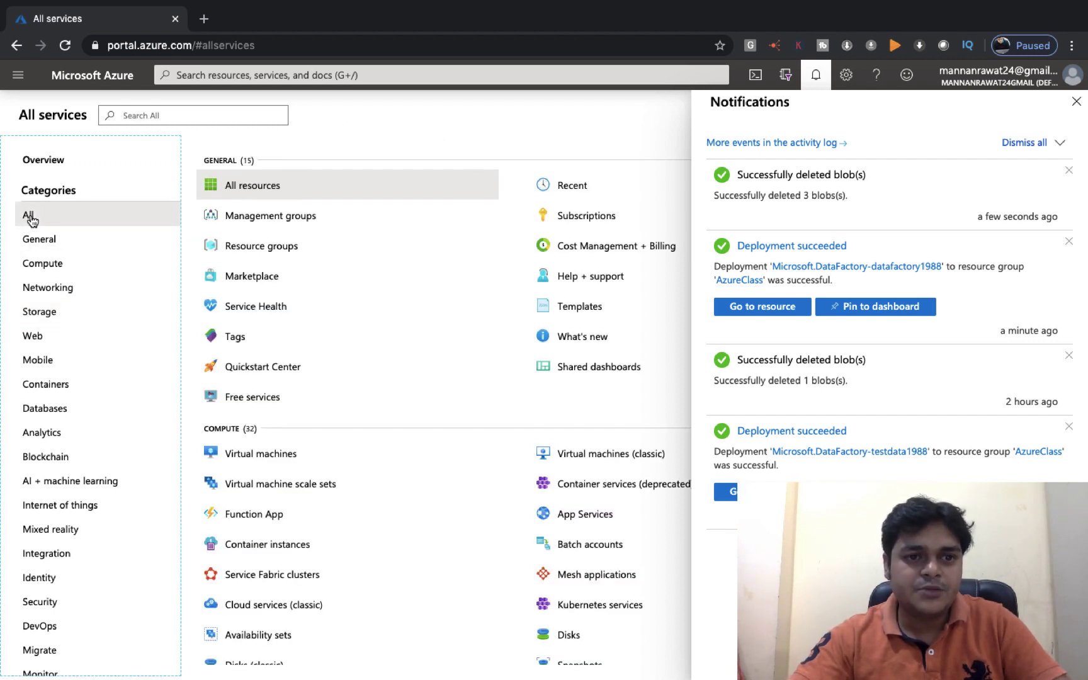
left_click(170, 117)
type("data")
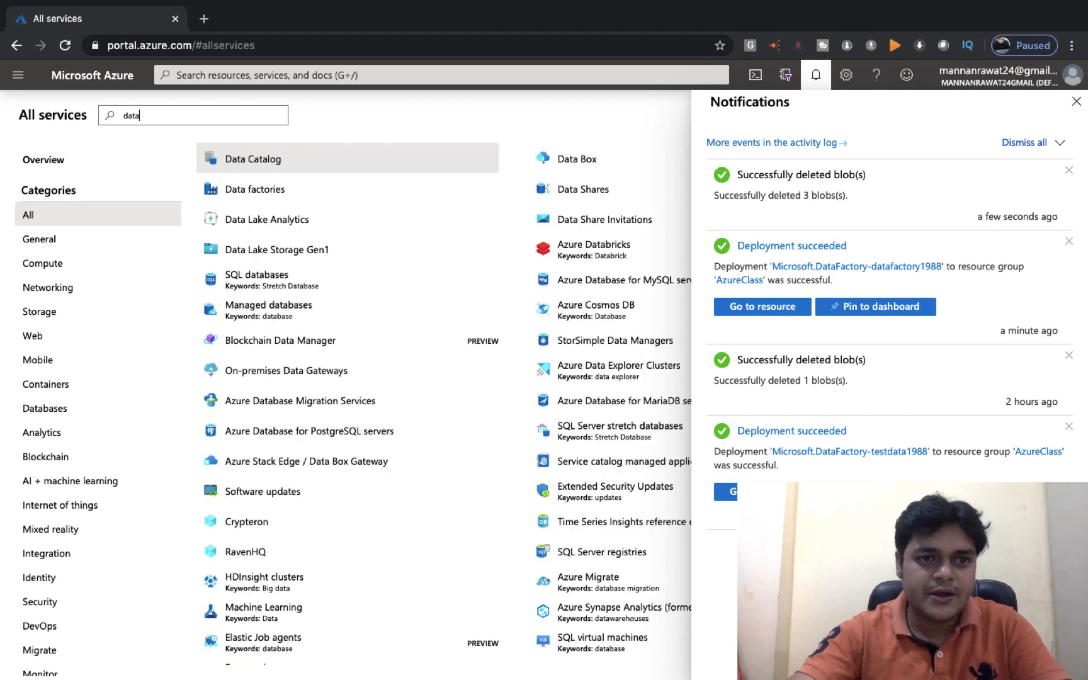
type(" fac")
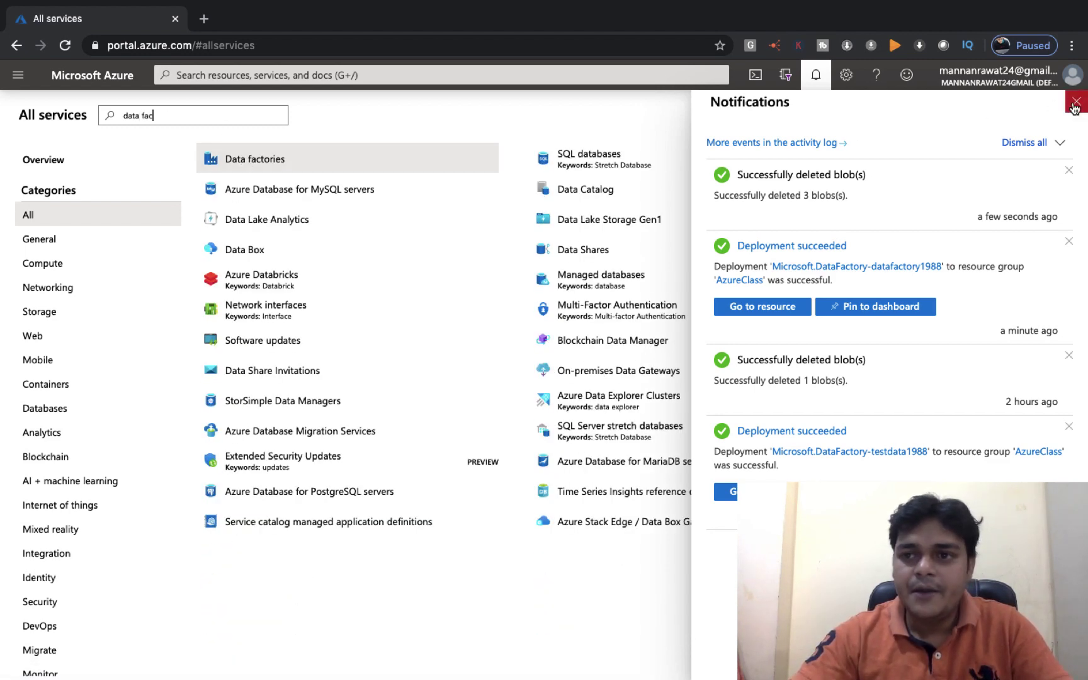
left_click(1076, 103)
left_click(257, 159)
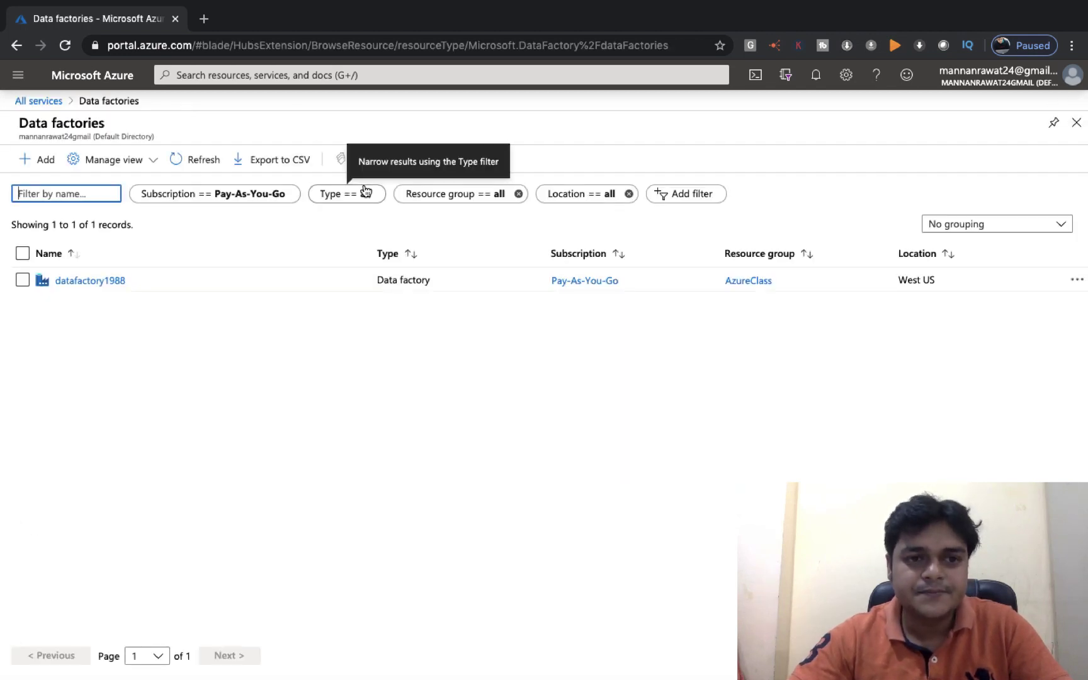
Open datafactory1988 and launch its Copy data (PREVIEW) tool
left_click(103, 284)
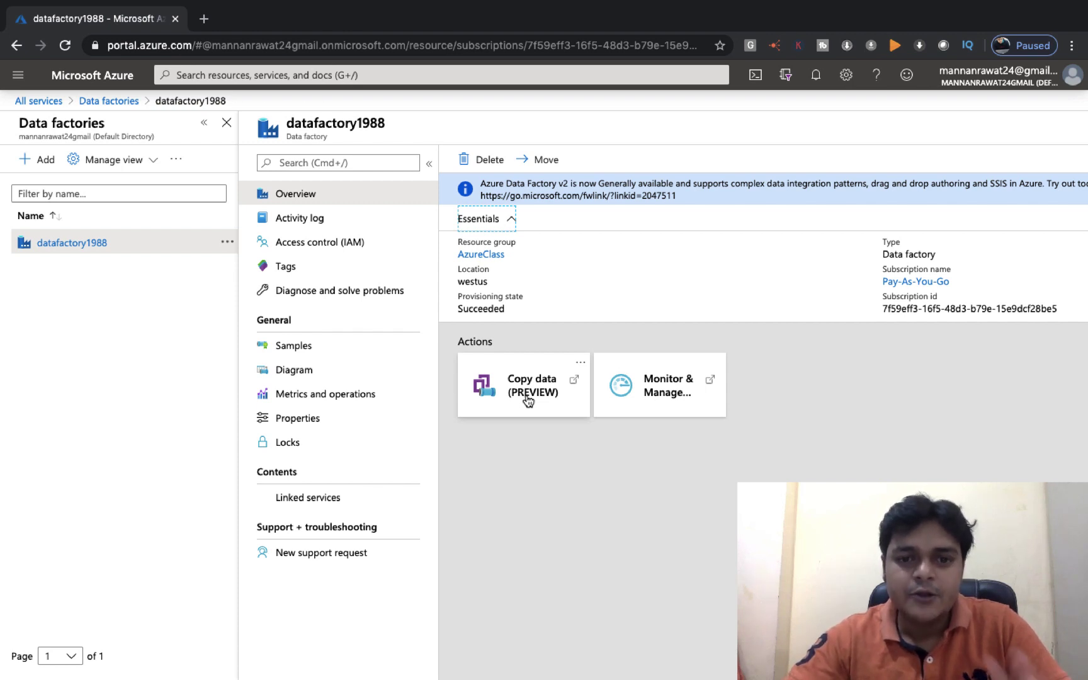
left_click(528, 398)
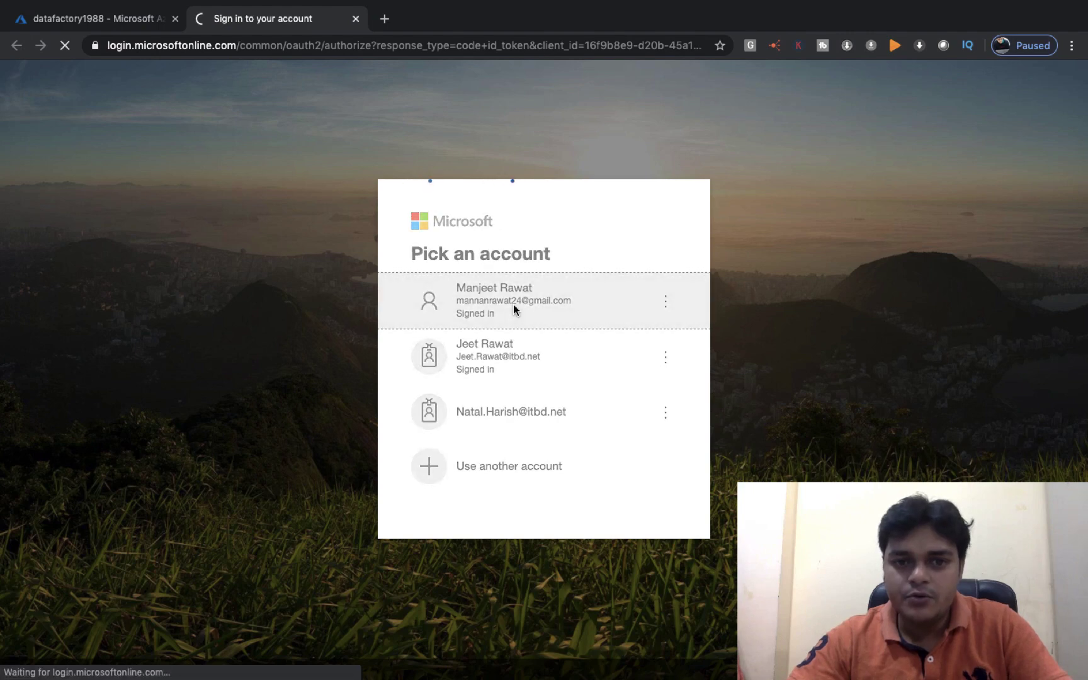
Pick the already signed-in account to load the Copy Data tool
left_click(513, 305)
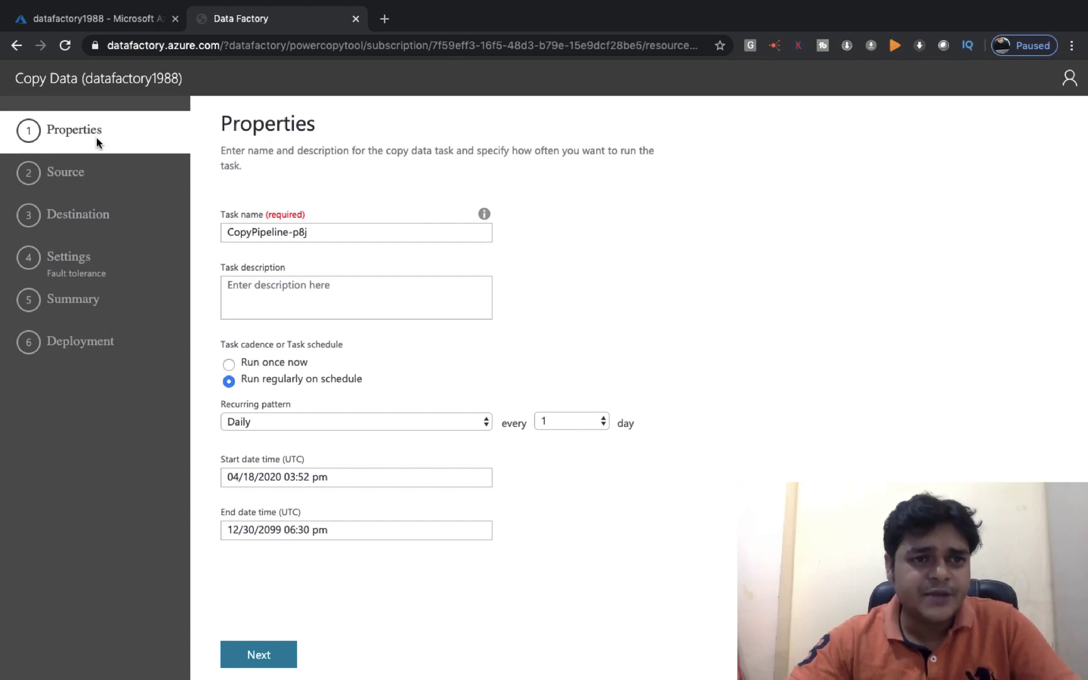
Give the copy task the description 'share data from aws s3 to azure storage a'
left_click(328, 231)
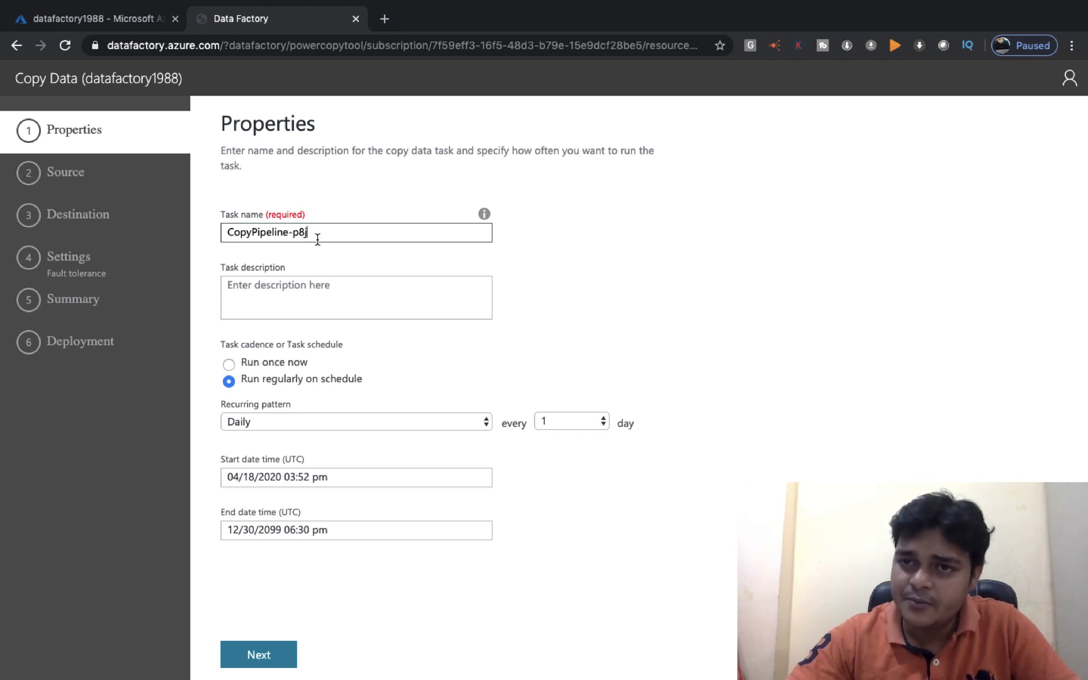
left_click(306, 292)
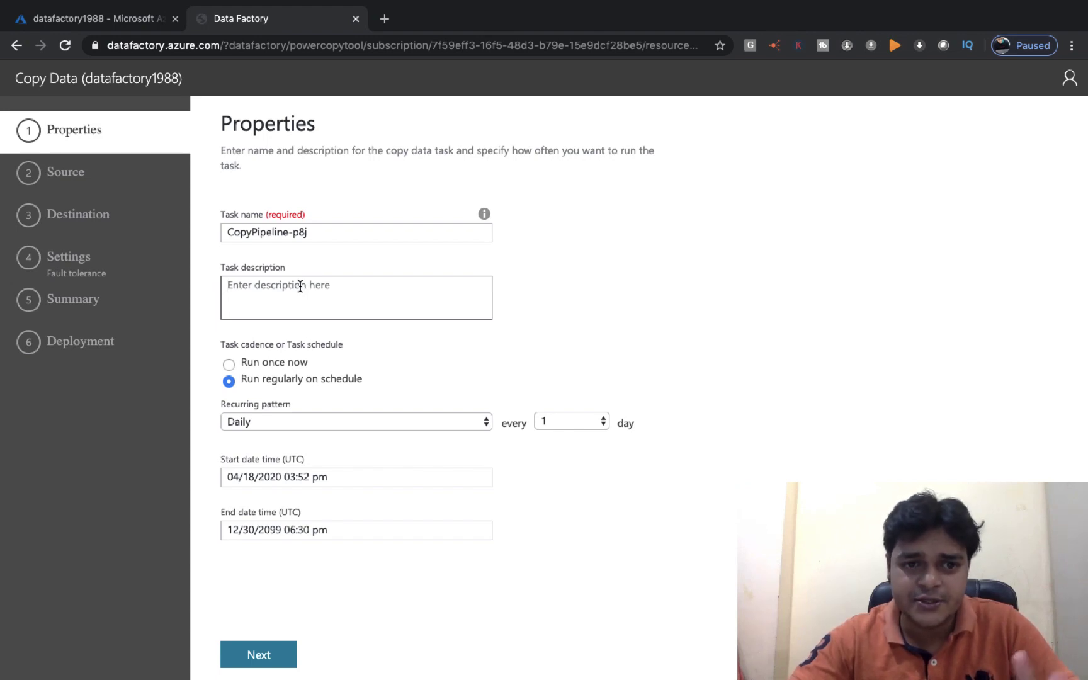
type("share ")
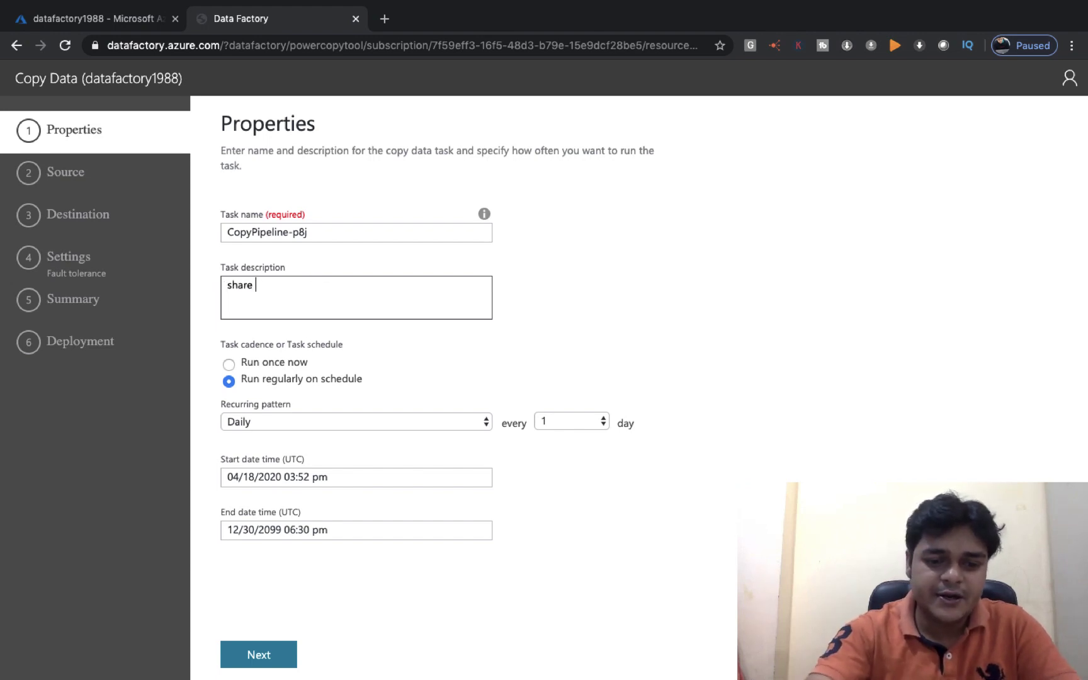
type("data from")
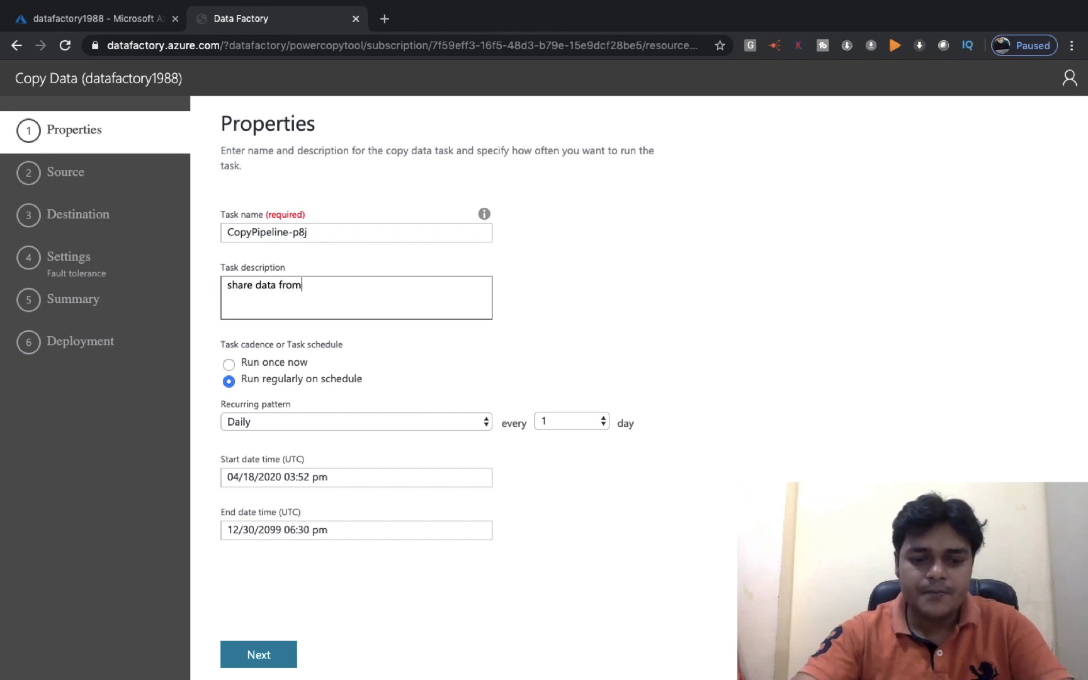
type(" aws")
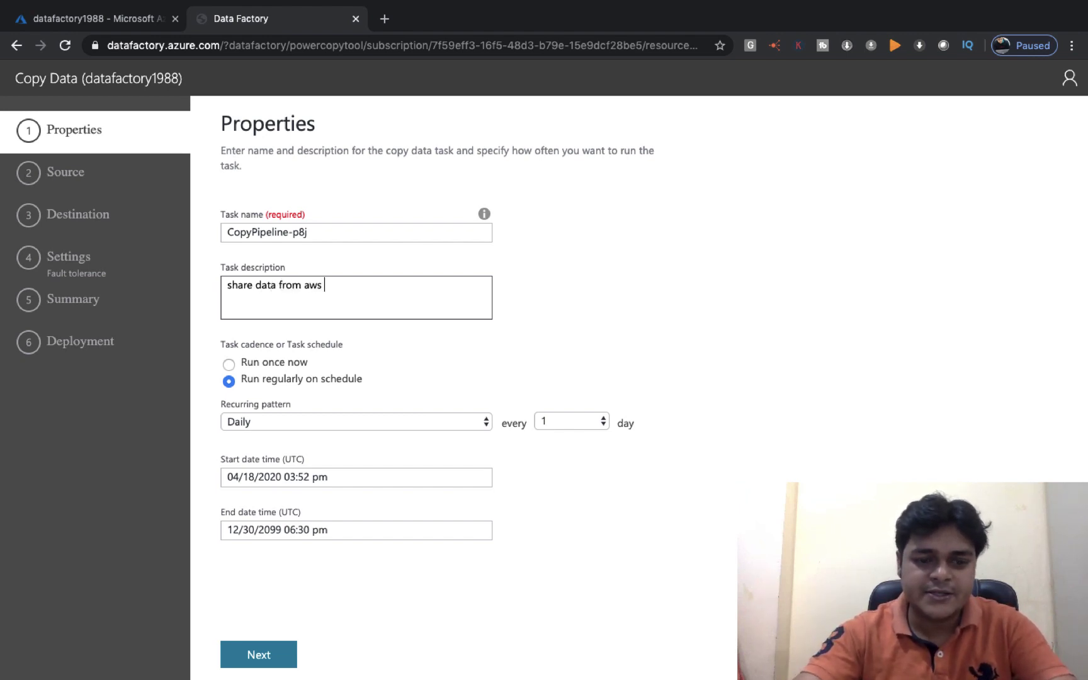
type(" s3 to azure st")
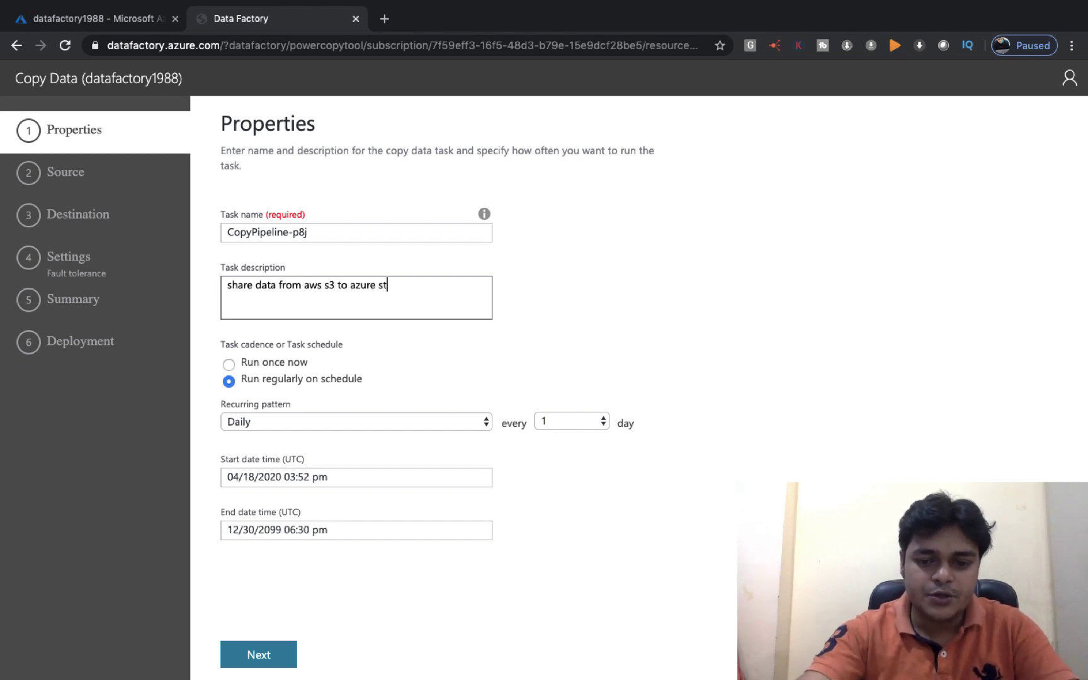
type("orage ac")
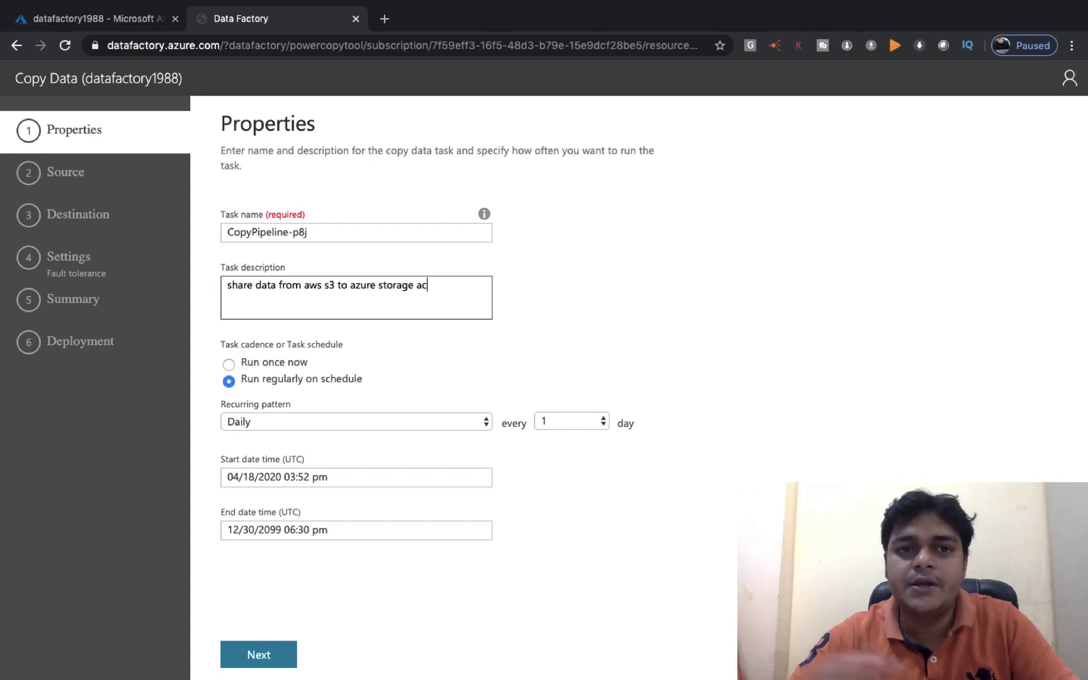
left_click(238, 383)
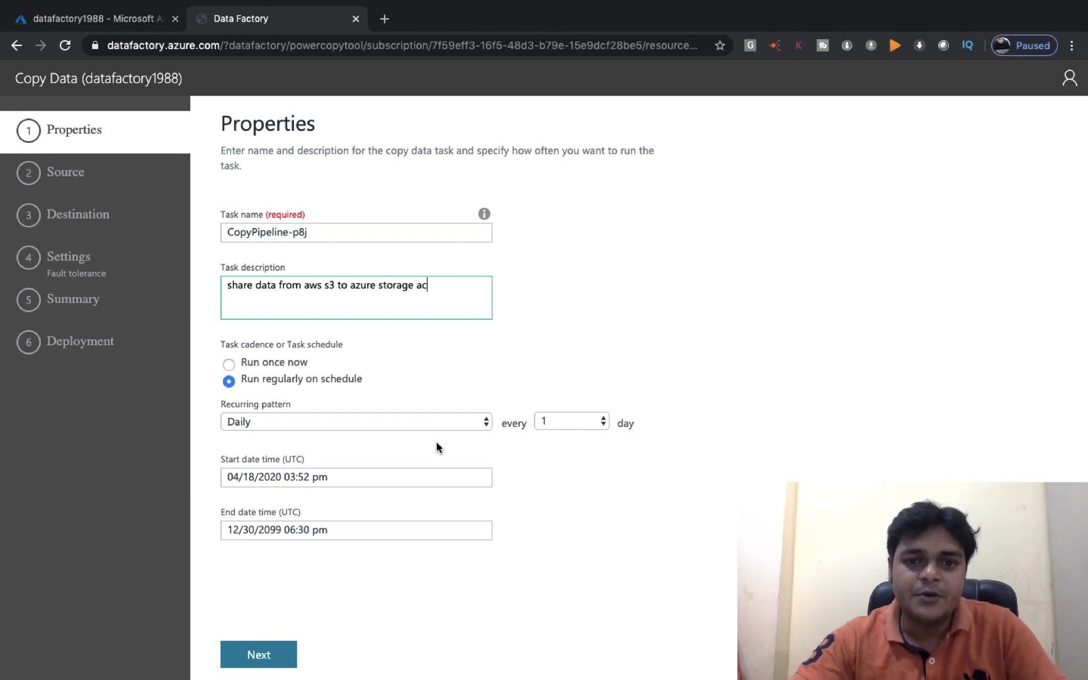
Set the copy task to Run once now and advance to the source data store step
left_click(229, 366)
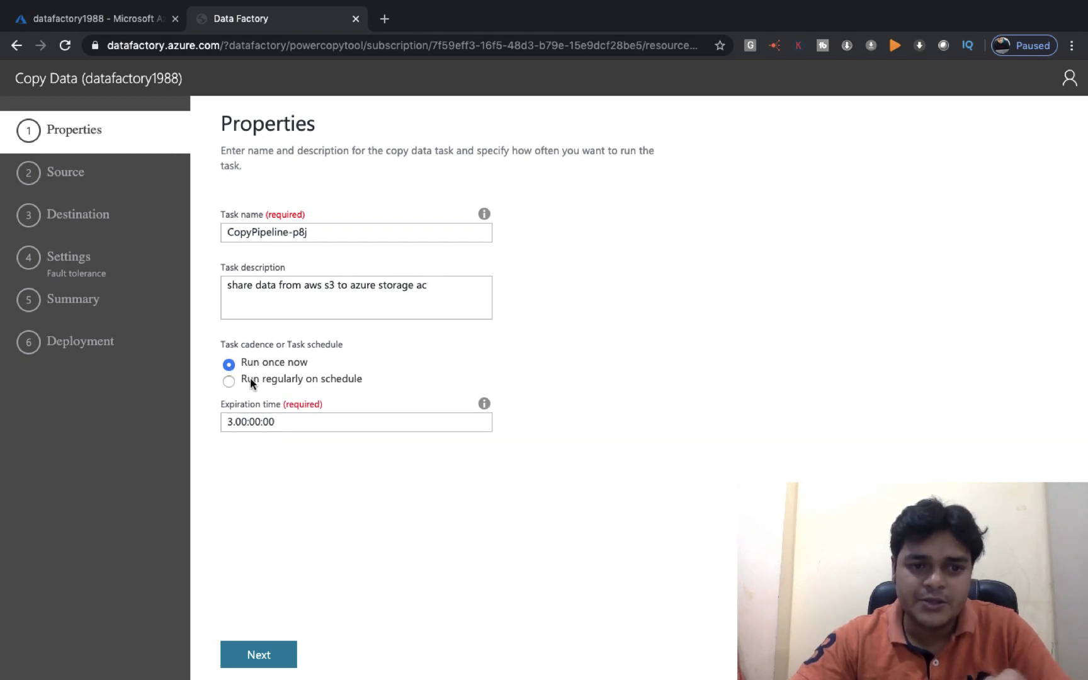
left_click(251, 382)
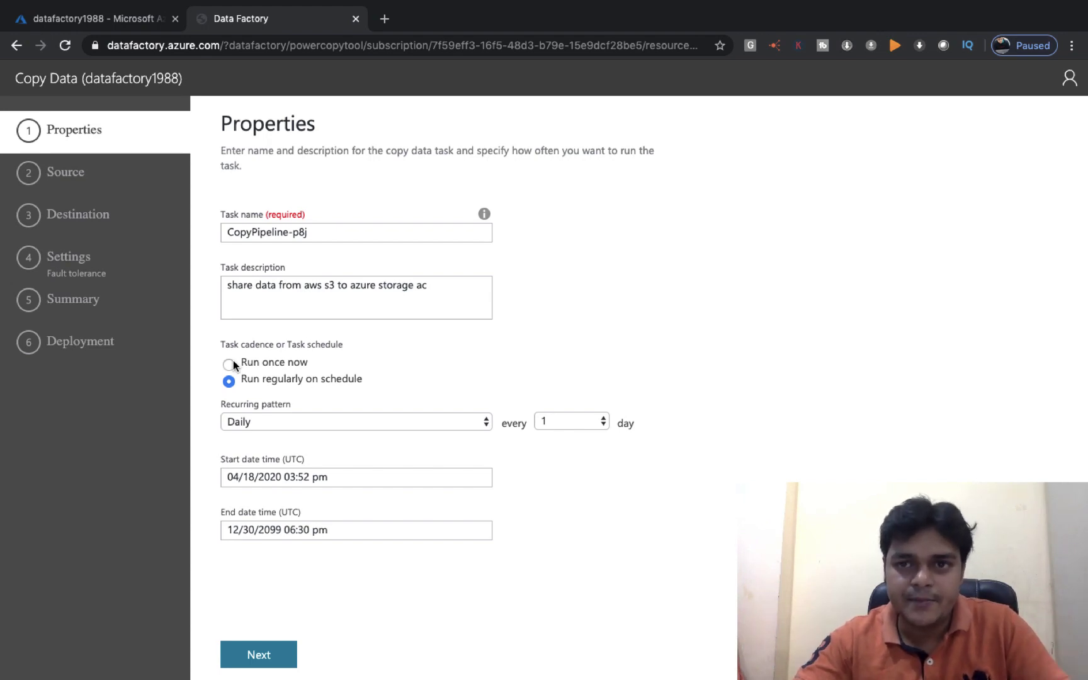
left_click(231, 363)
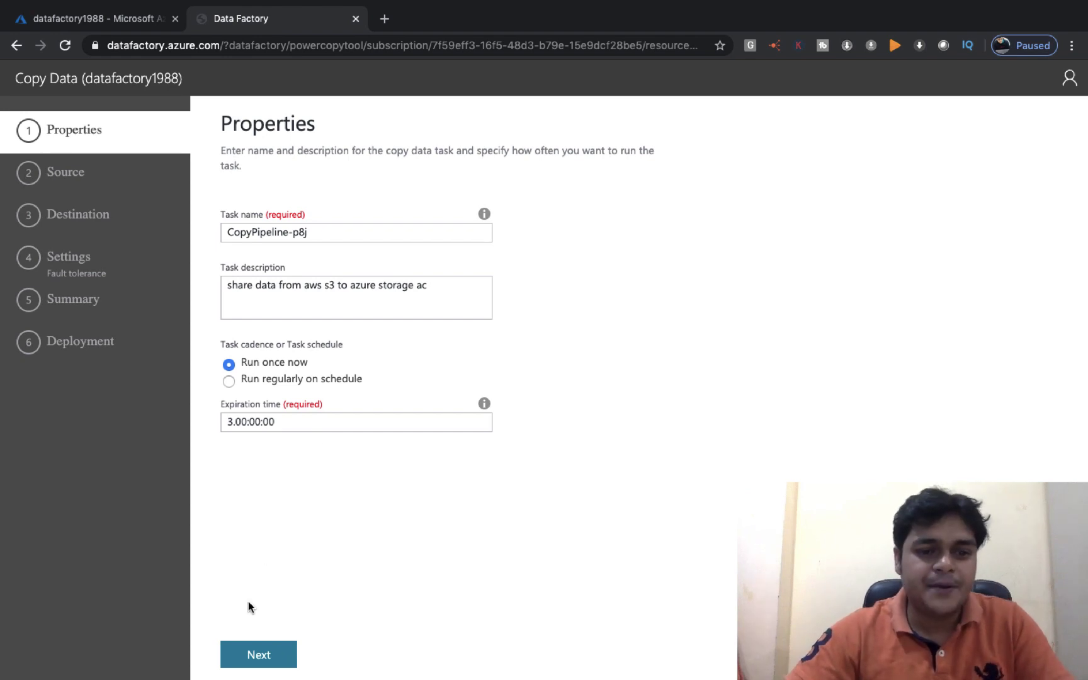
left_click(259, 660)
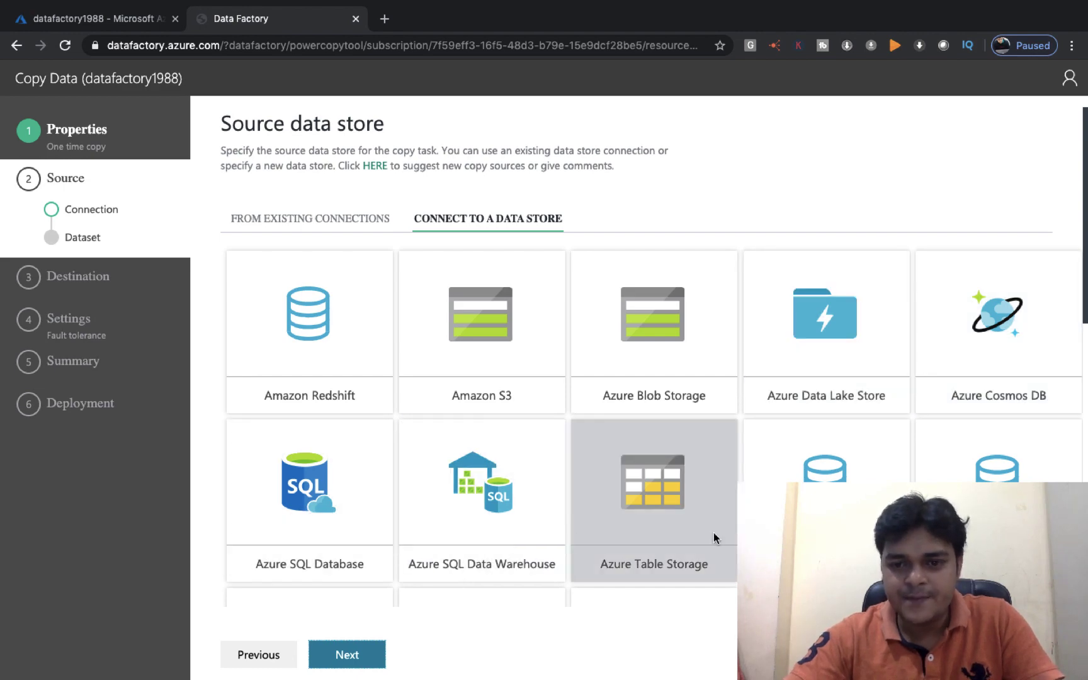
Select the Amazon S3 connector as the source and proceed to its connection settings
scroll(714, 536, "down", 7)
scroll(713, 536, "down", 4)
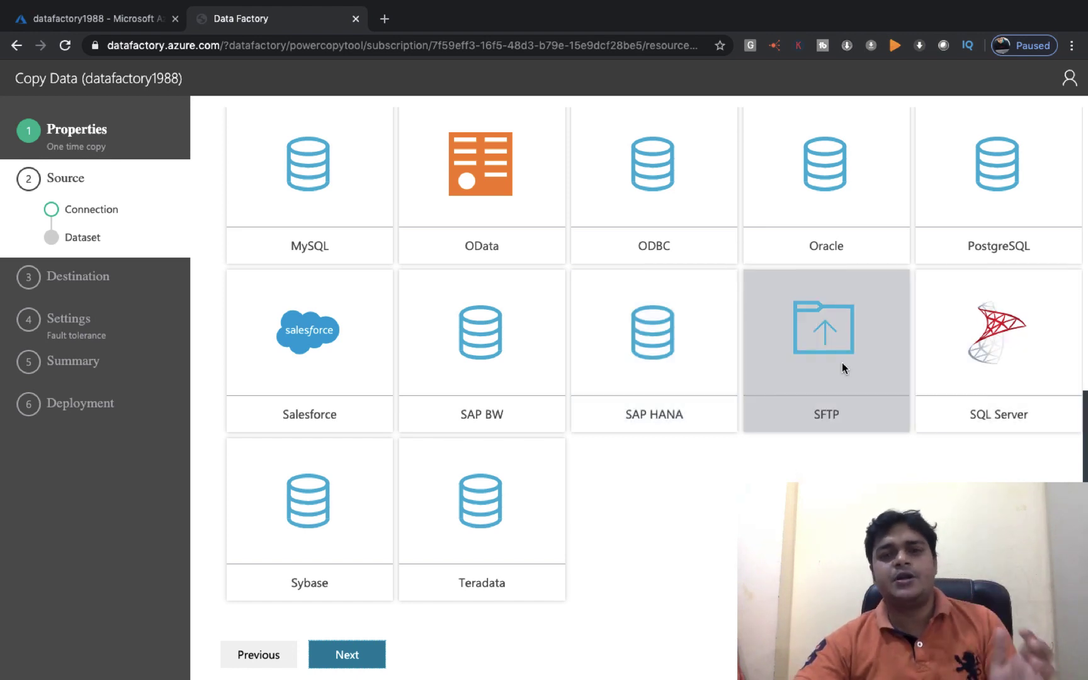
scroll(841, 363, "up", 4)
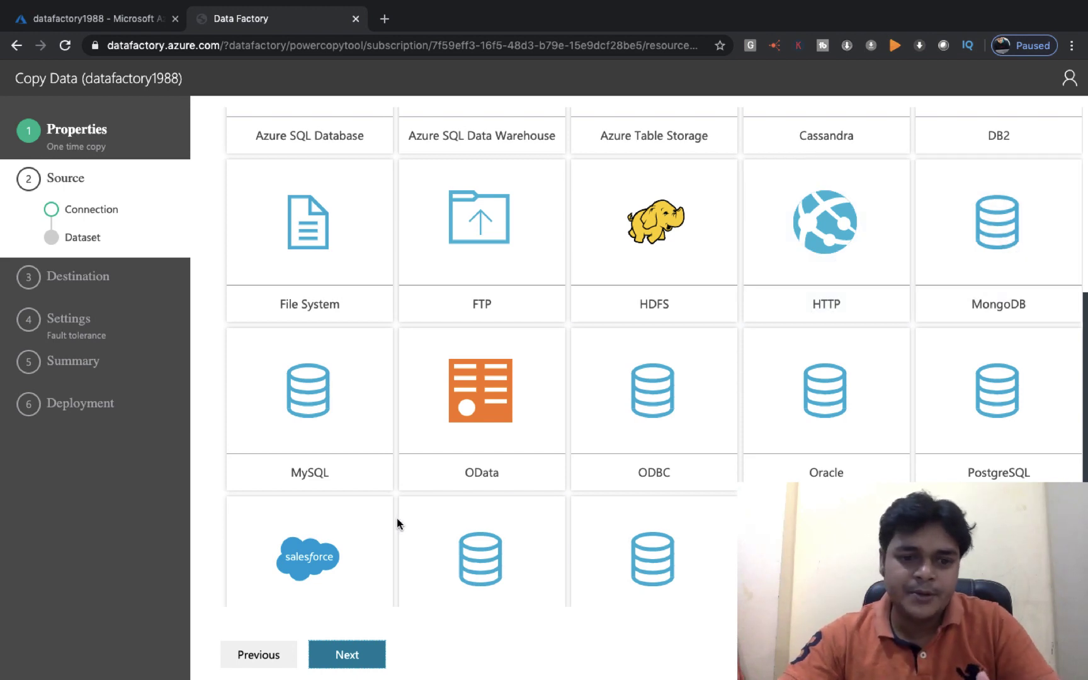
scroll(693, 503, "down", 4)
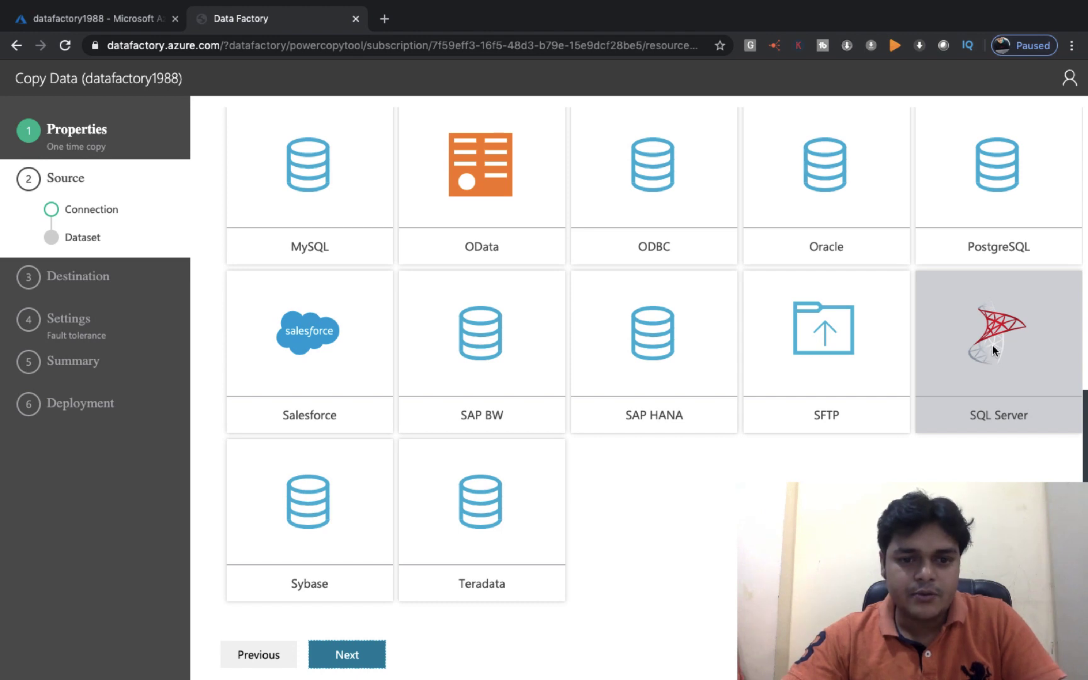
scroll(466, 474, "up", 2)
scroll(464, 469, "up", 10)
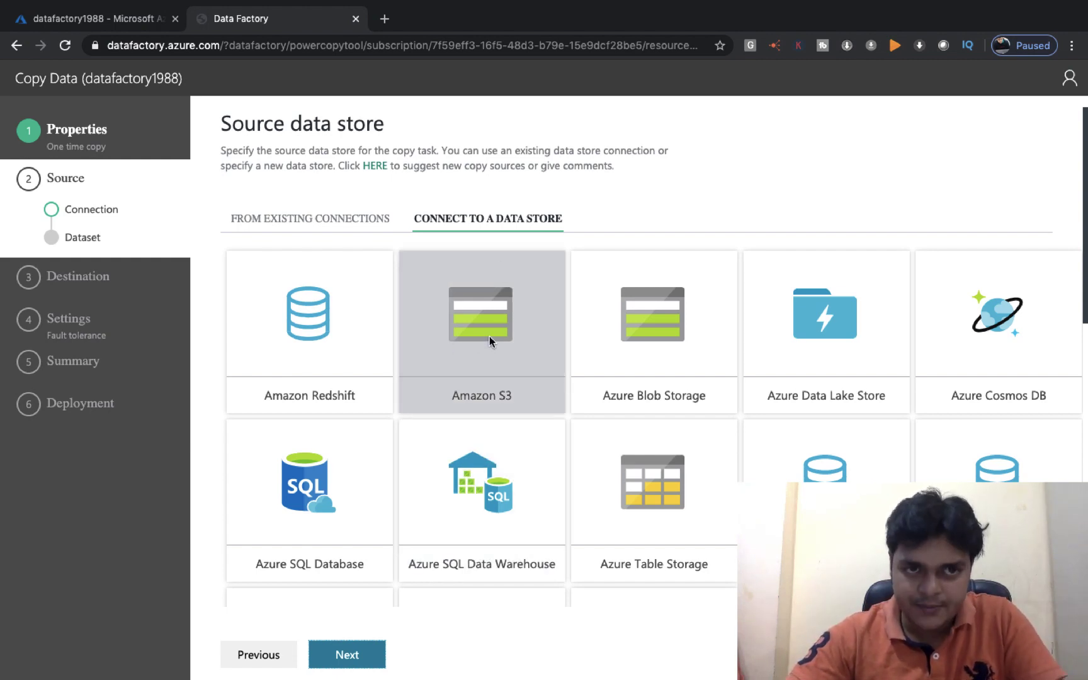
left_click(486, 315)
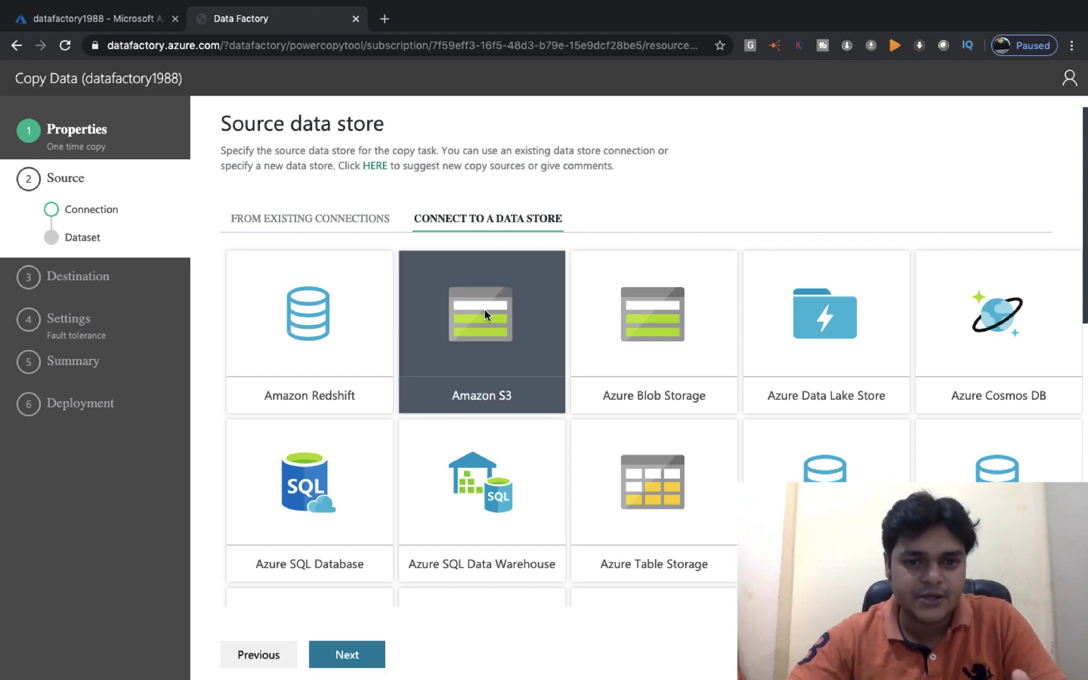
left_click(348, 660)
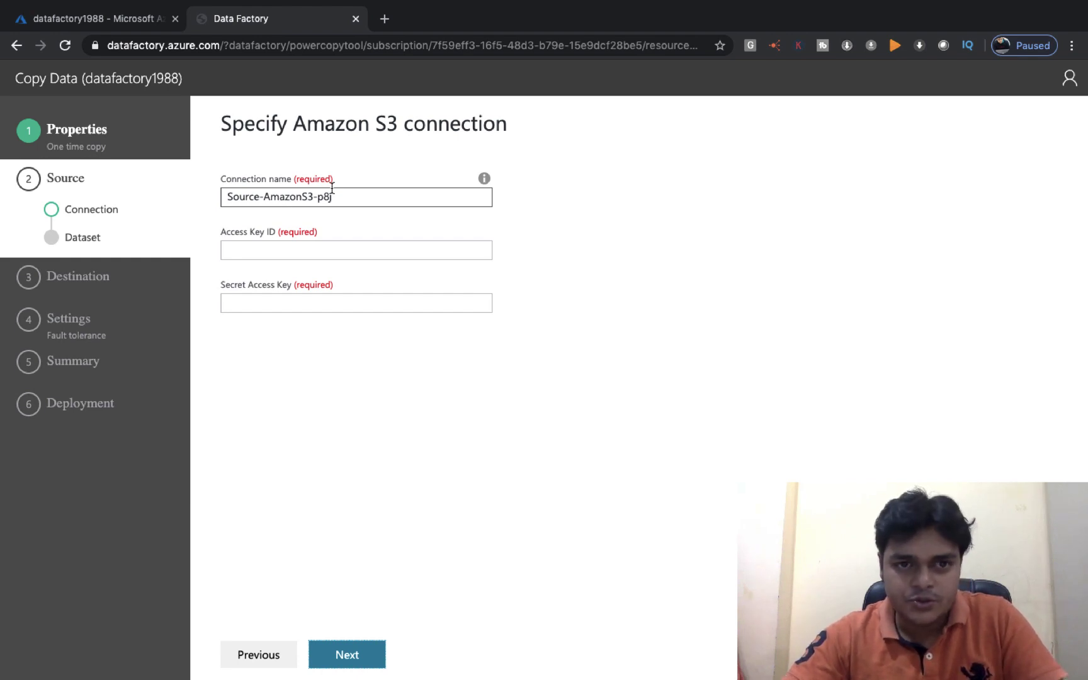
Check the empty Access Key ID and Secret Access Key fields, then return to the S3 bucket page
left_click(301, 247)
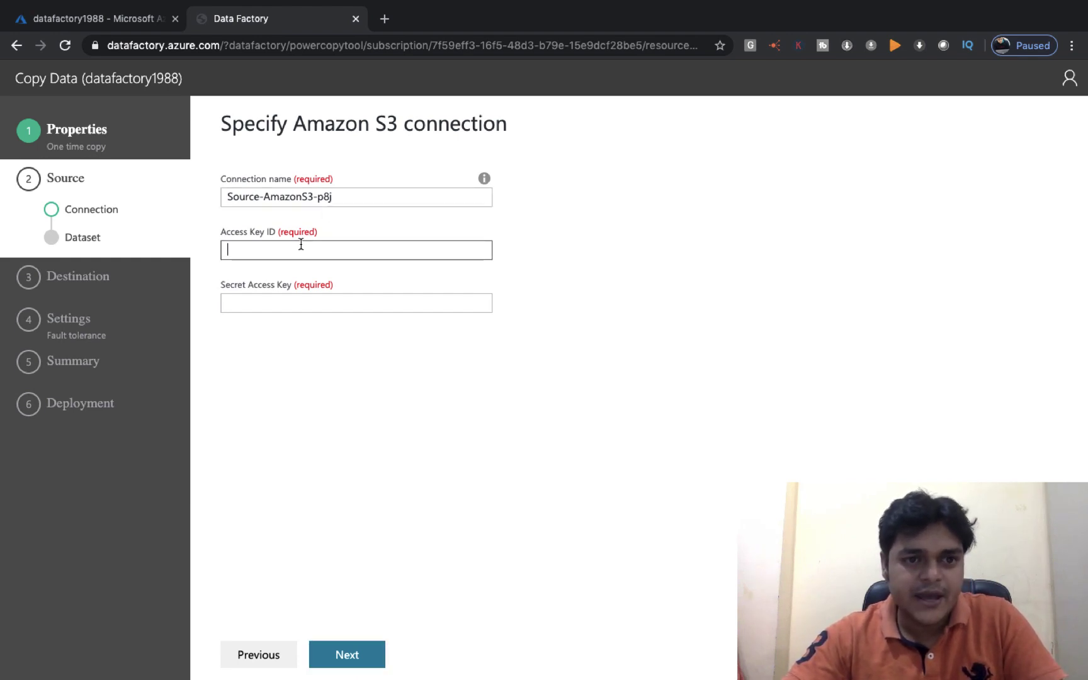
left_click(298, 307)
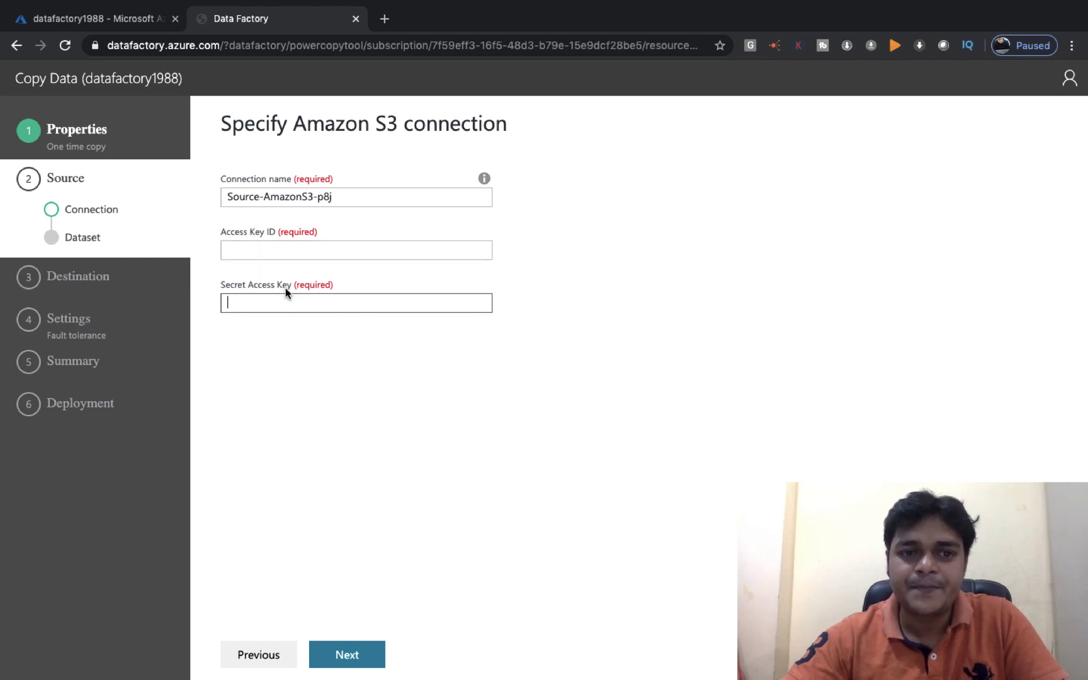
key("super+Tab")
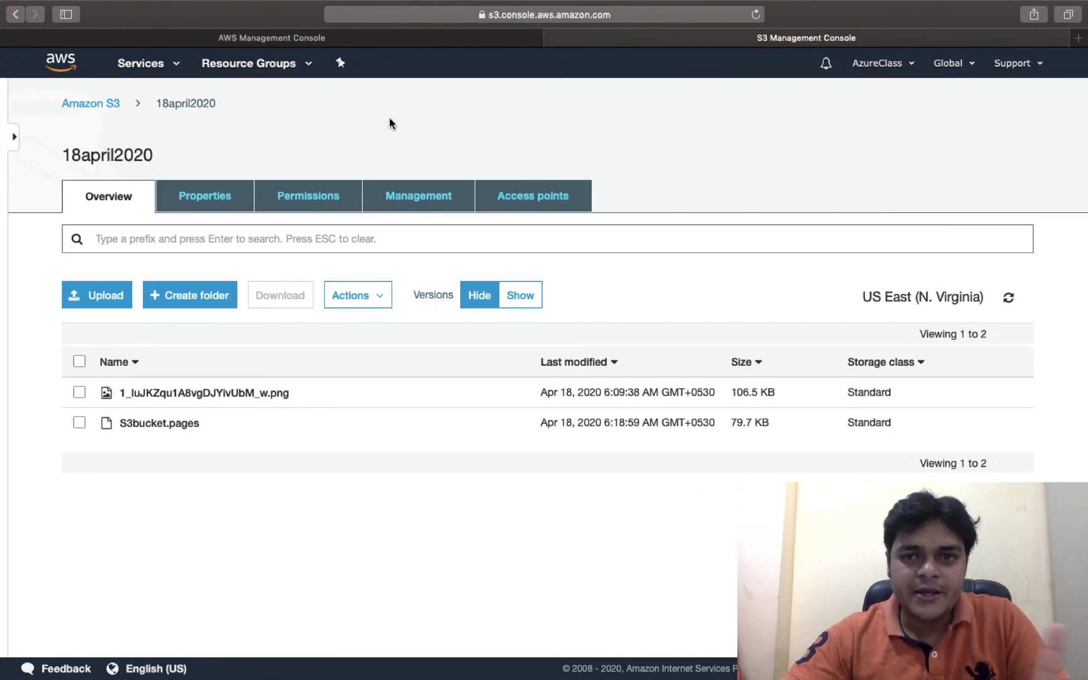
key("ctrl+Left")
key("ctrl+Right")
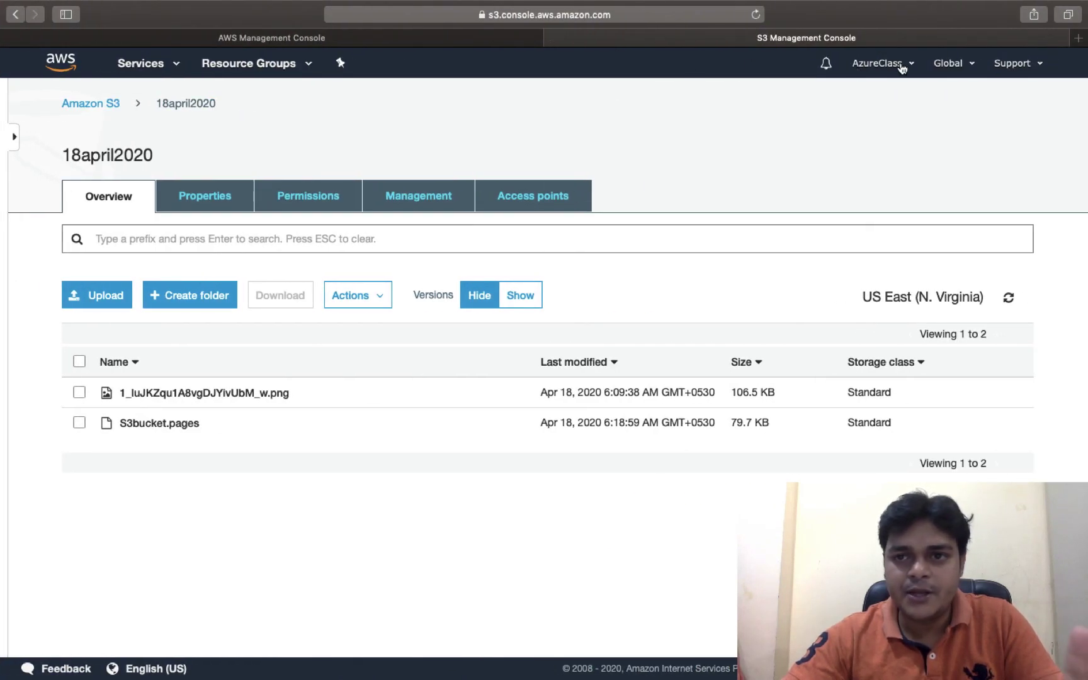
Open My Security Credentials from the AzureClass account menu
left_click(906, 66)
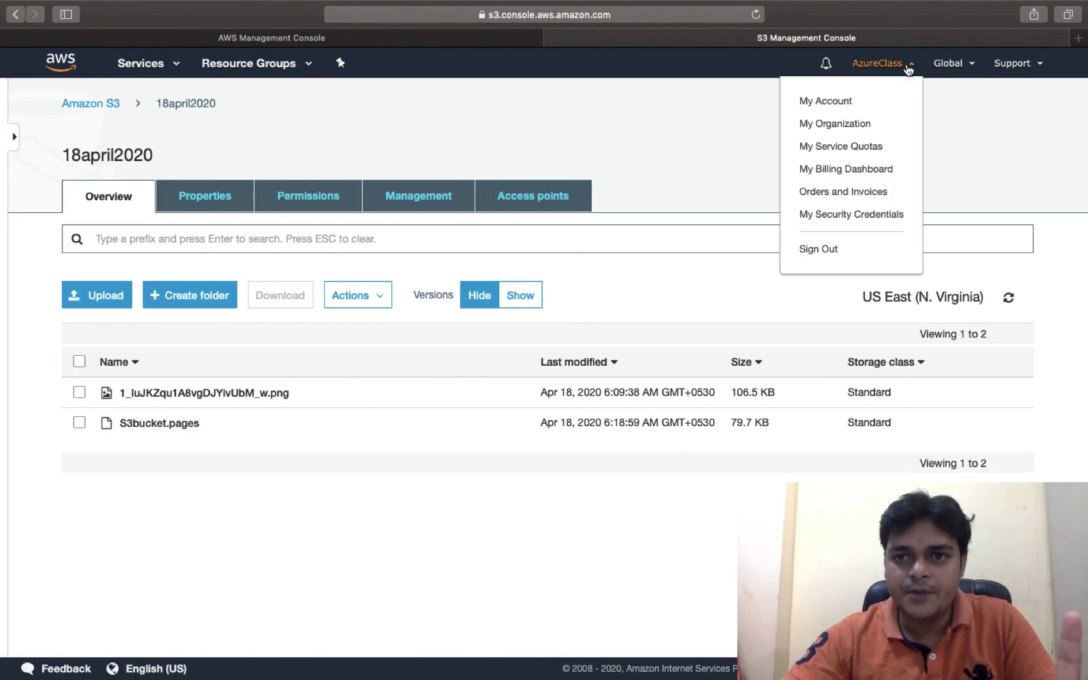
left_click(837, 216)
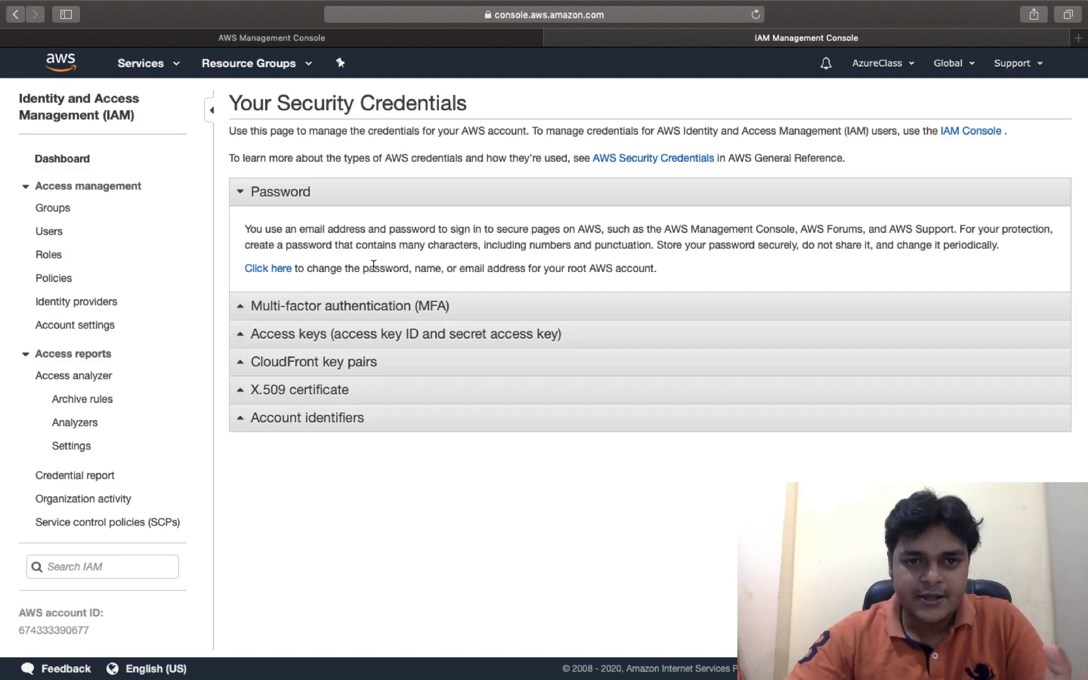
Delete the older second access key from the Access keys list
left_click(276, 336)
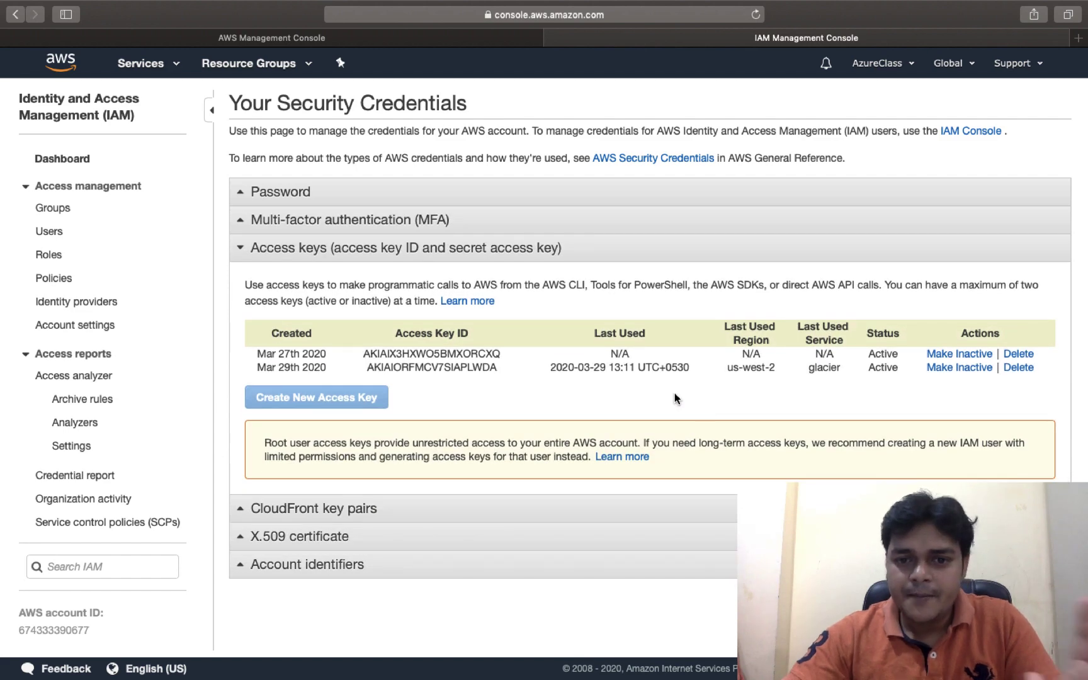
left_click(1025, 374)
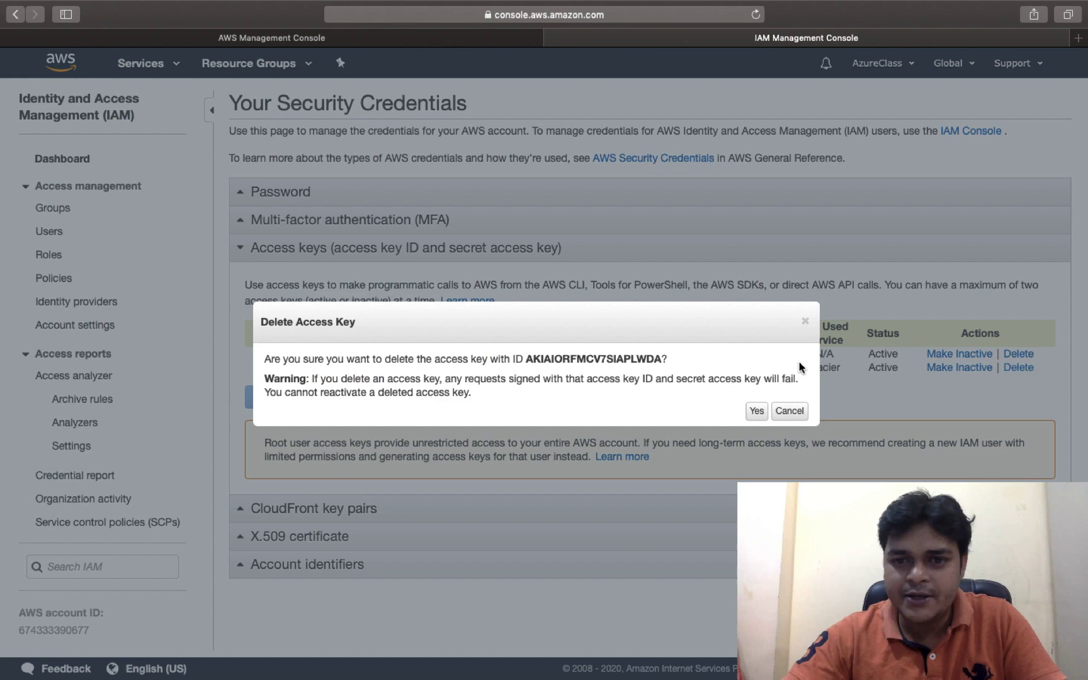
left_click(755, 413)
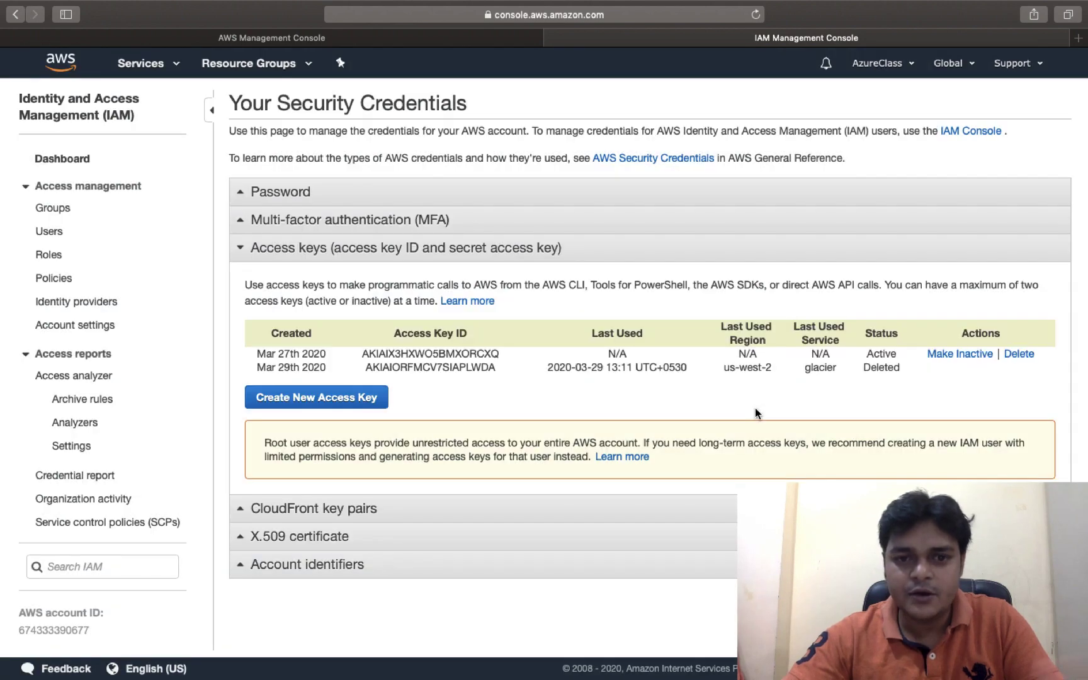
Create a new access key and copy its access key ID
left_click(328, 401)
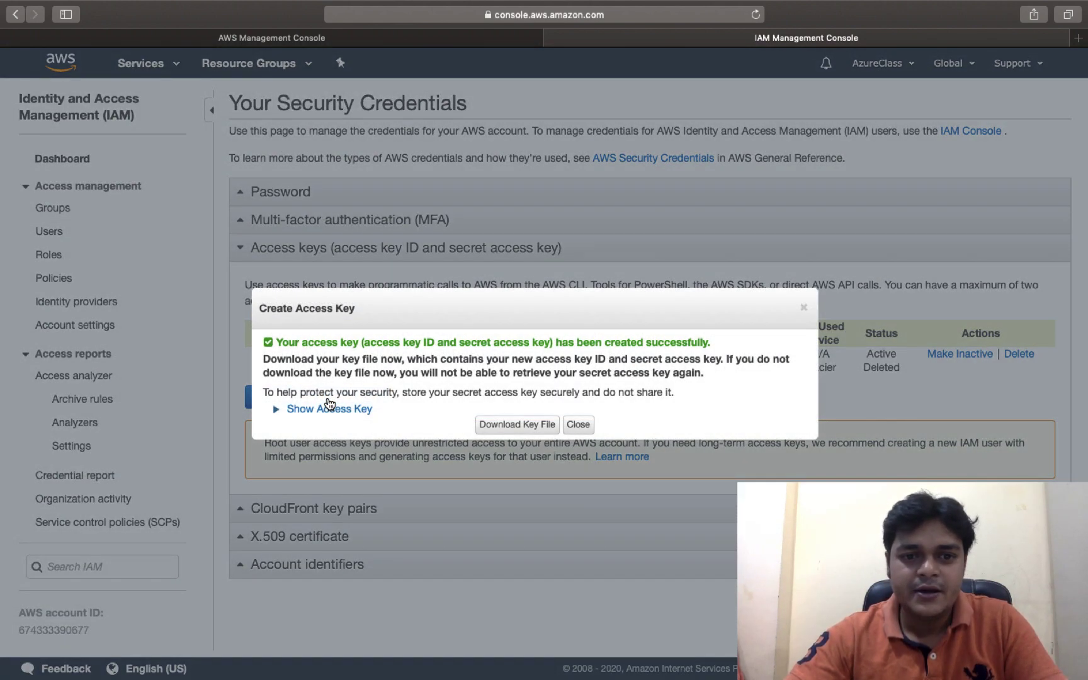
left_click(327, 410)
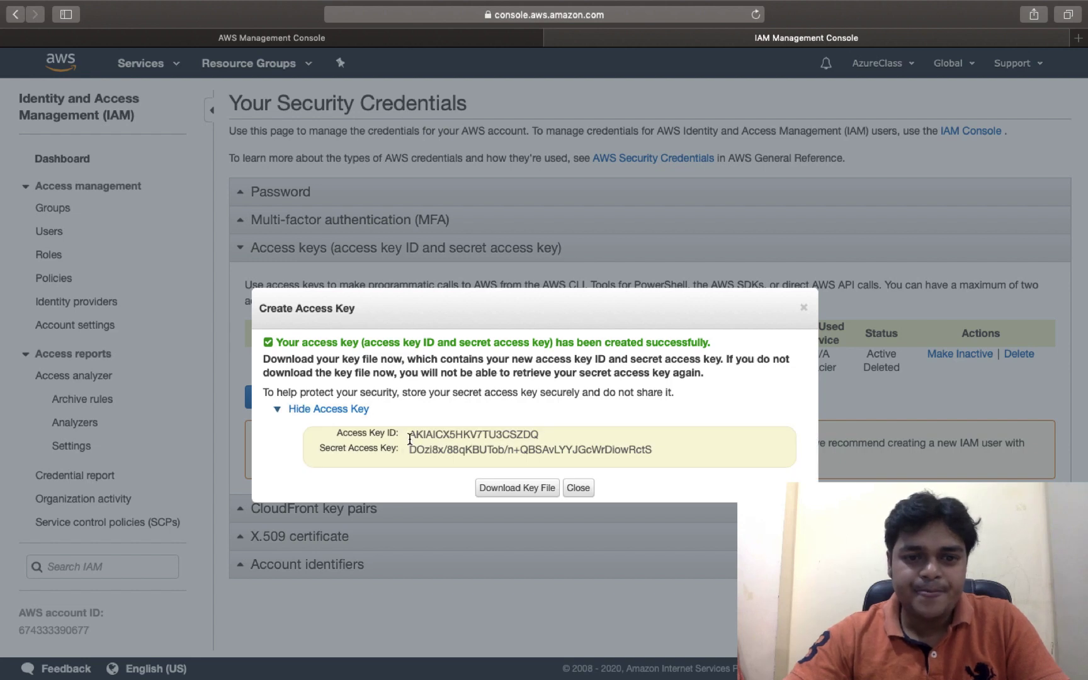
left_click_drag(409, 435, 548, 435)
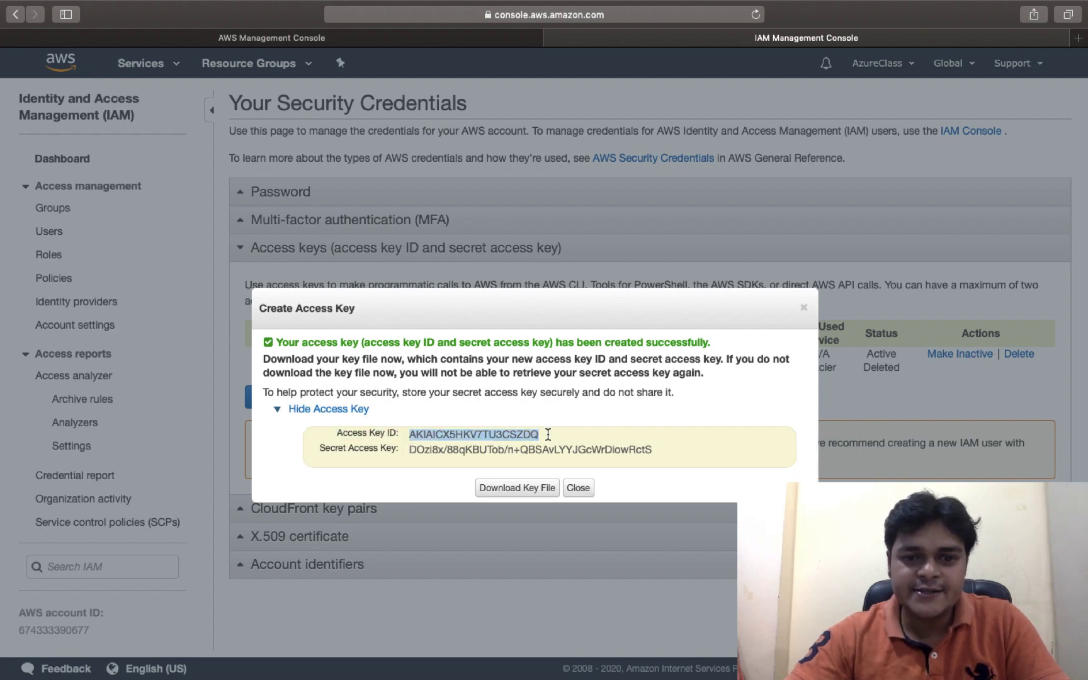
right_click(512, 435)
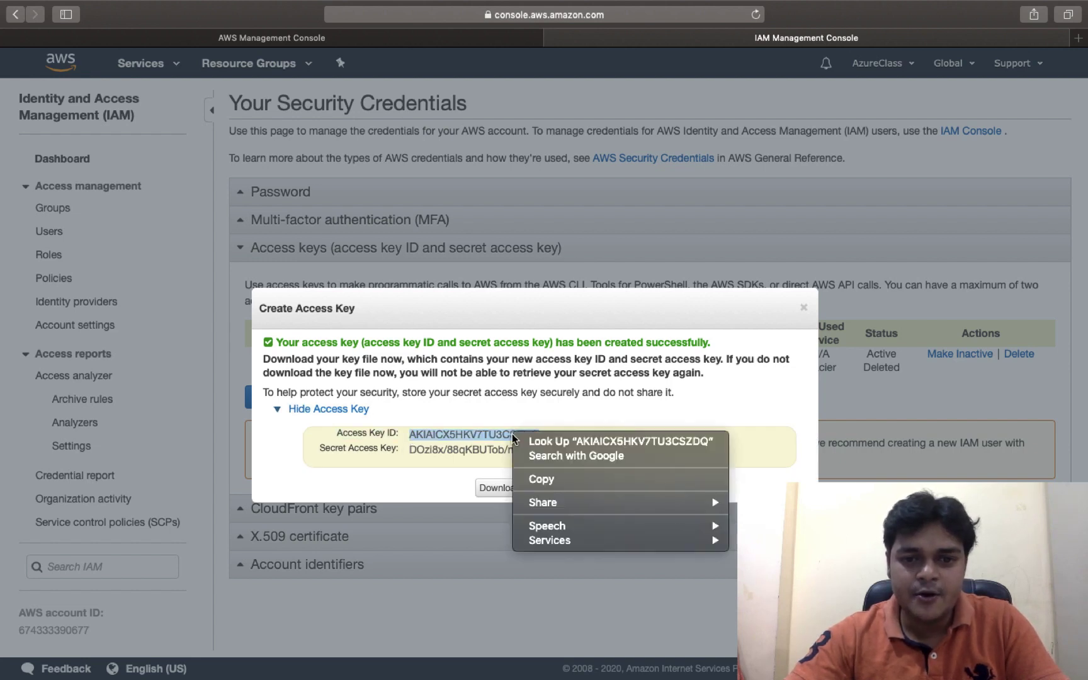
left_click(546, 481)
key("ctrl+Left")
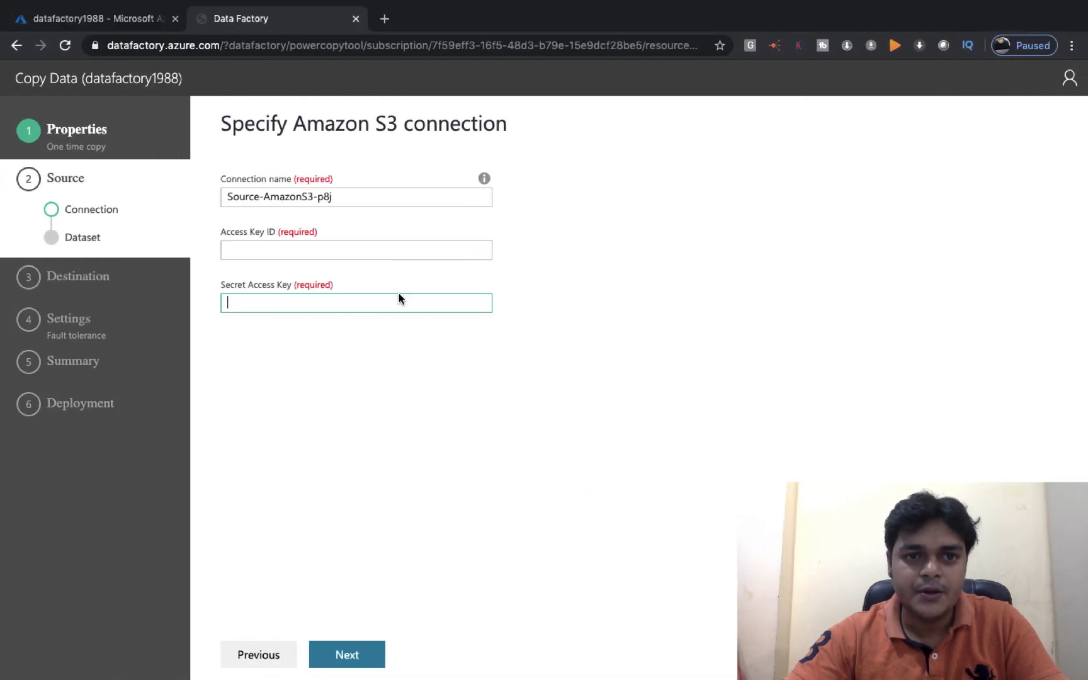
Paste the new access key ID and secret access key into the S3 connection form
left_click(325, 255)
key("super+v")
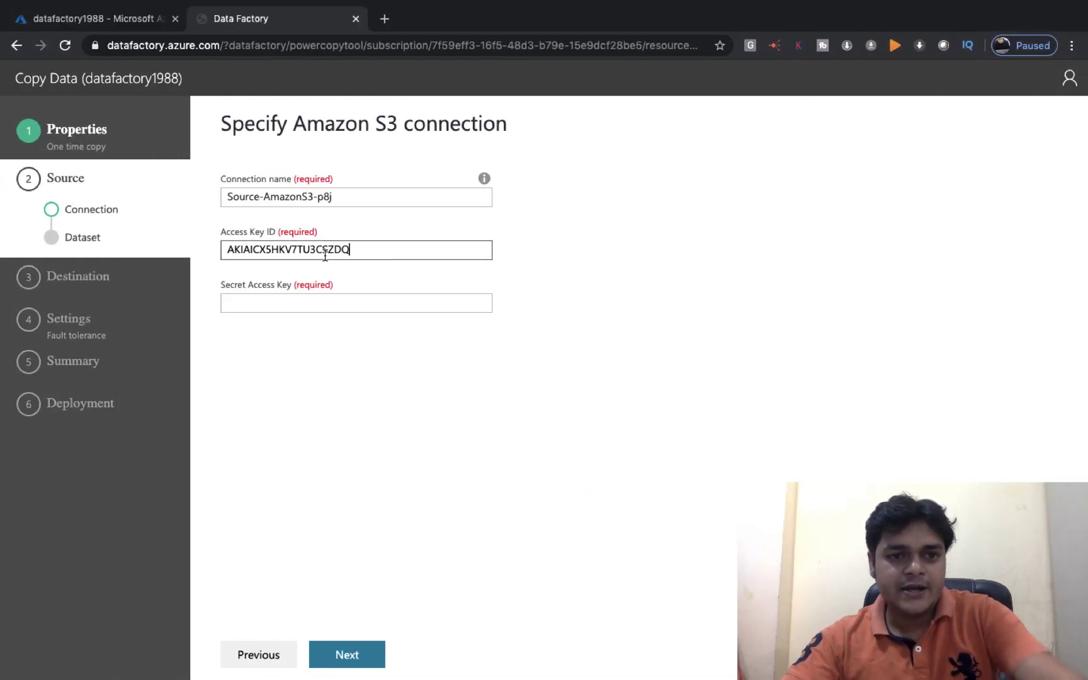
key("ctrl+Right")
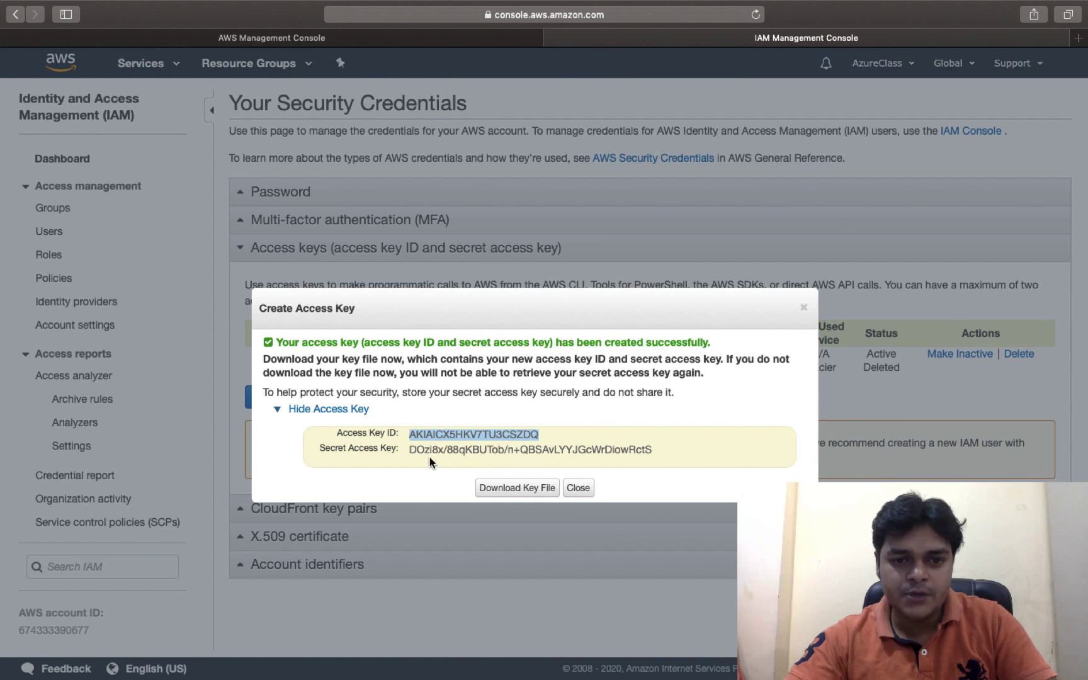
left_click_drag(410, 450, 669, 449)
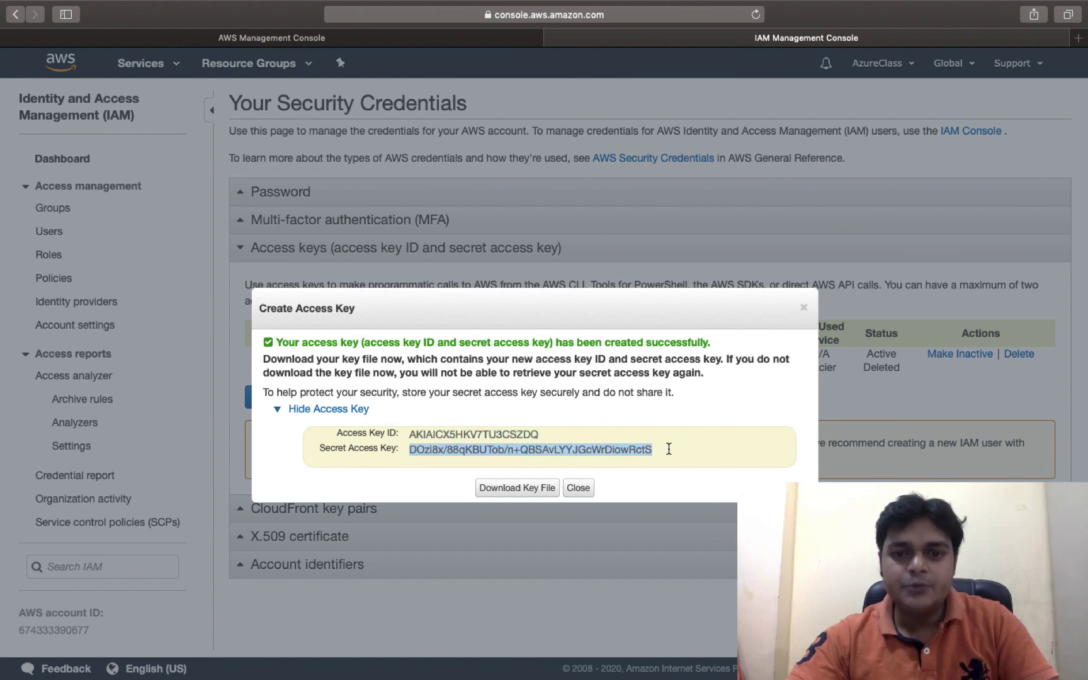
right_click(635, 449)
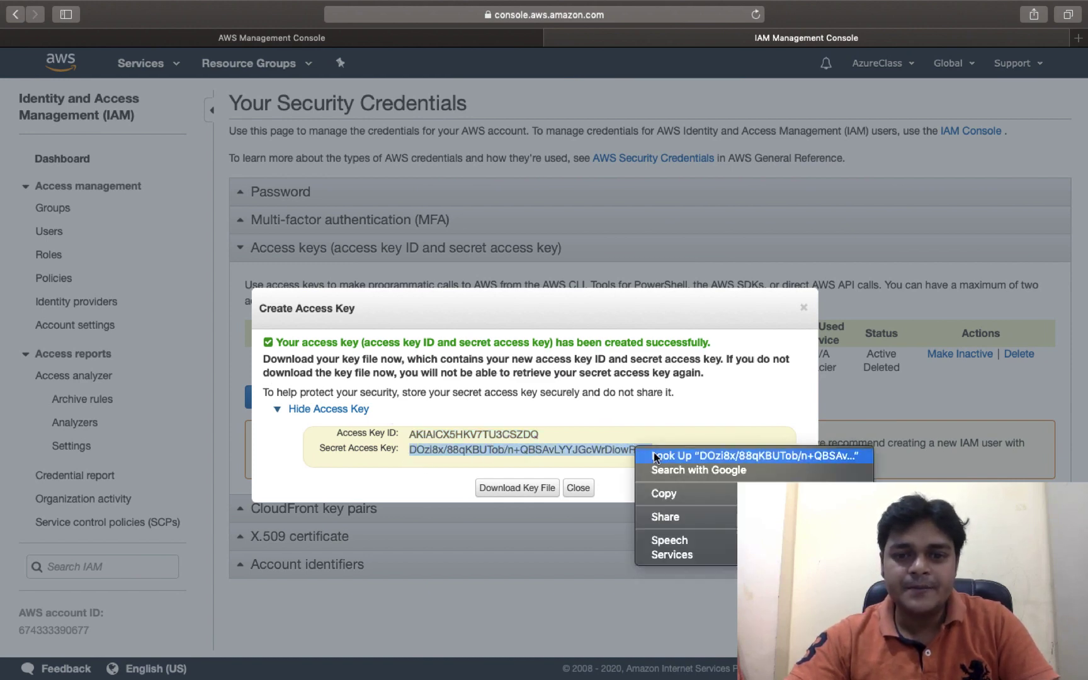
left_click(661, 494)
key("ctrl+Left")
left_click(322, 301)
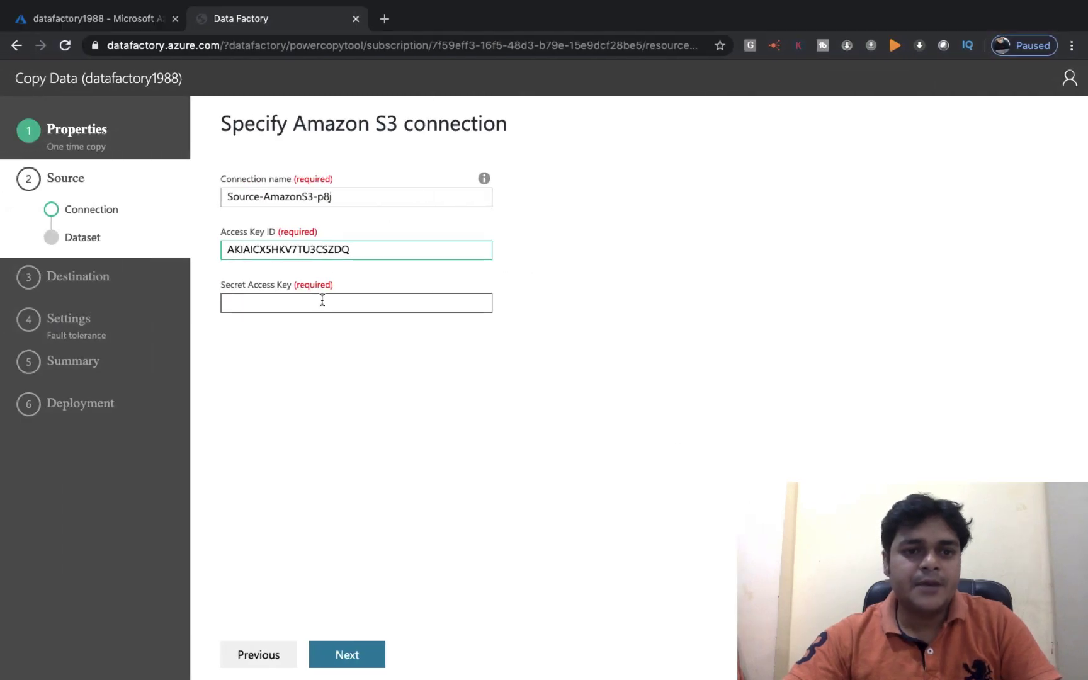
key("super+v")
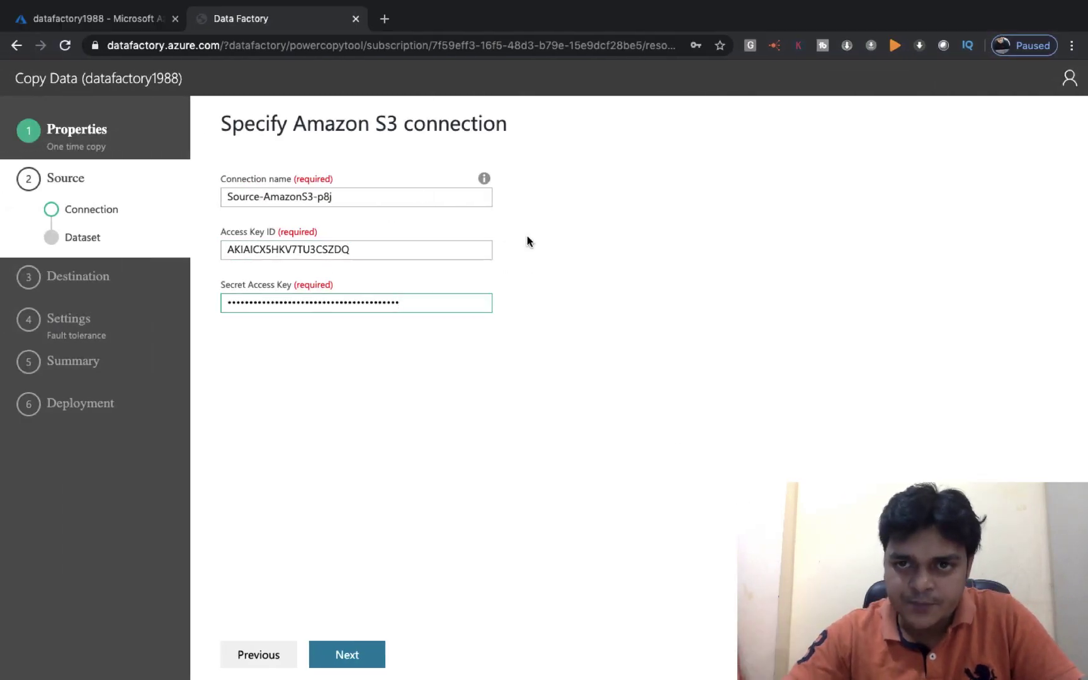
Validate the S3 connection, let Chrome save the S3 credentials, and switch to the desktop
left_click(348, 656)
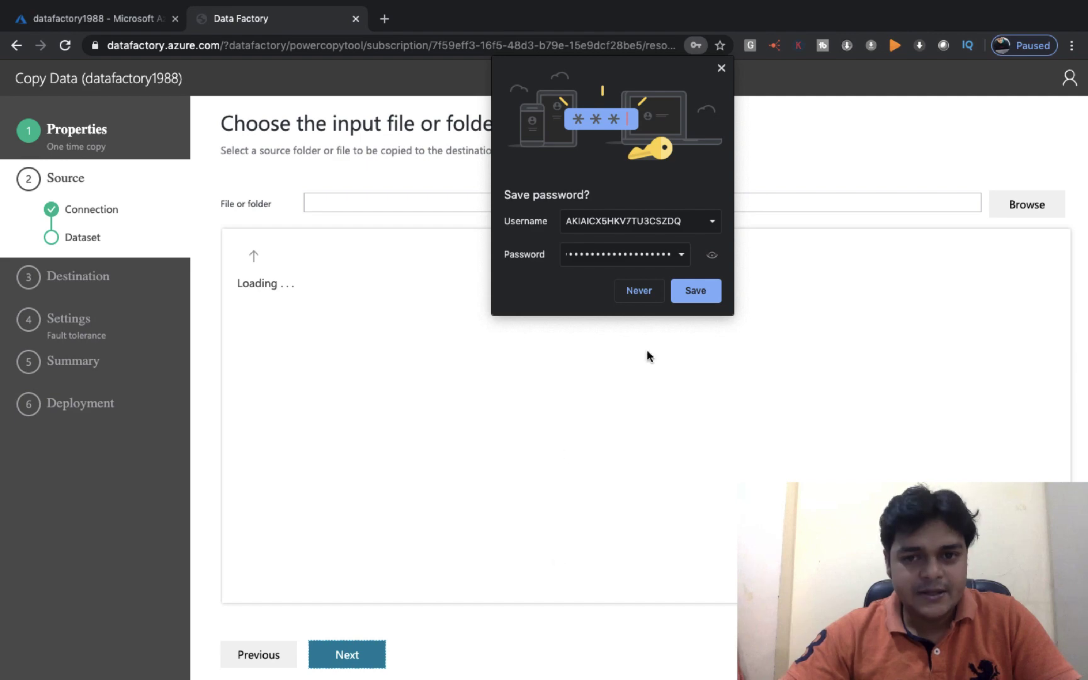
left_click(699, 288)
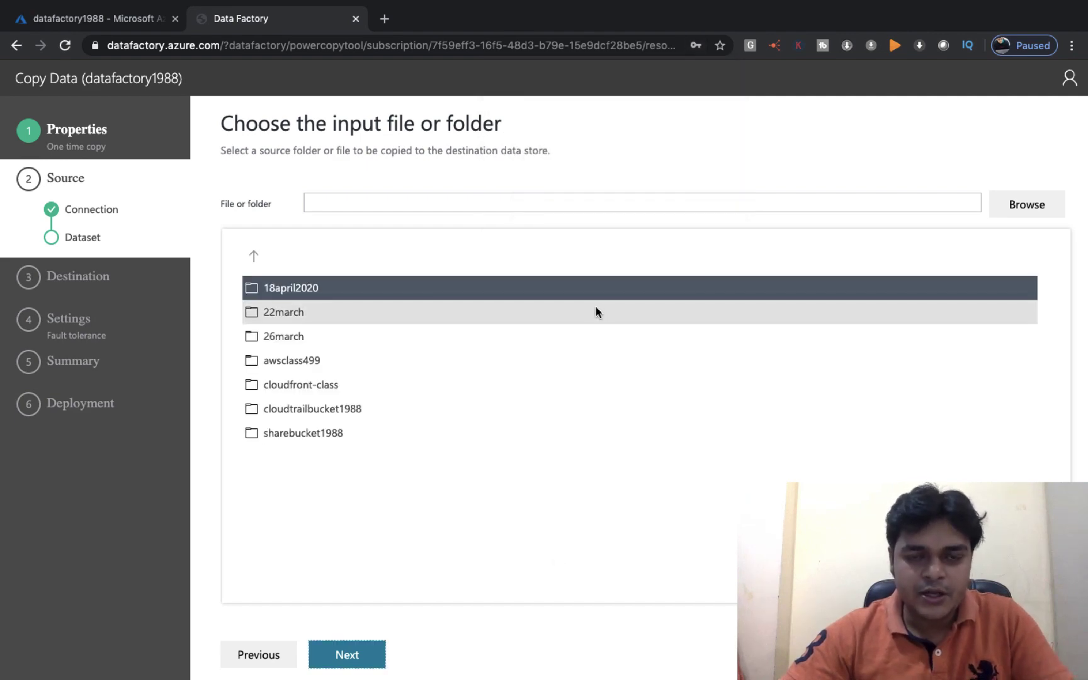
key("ctrl+Left")
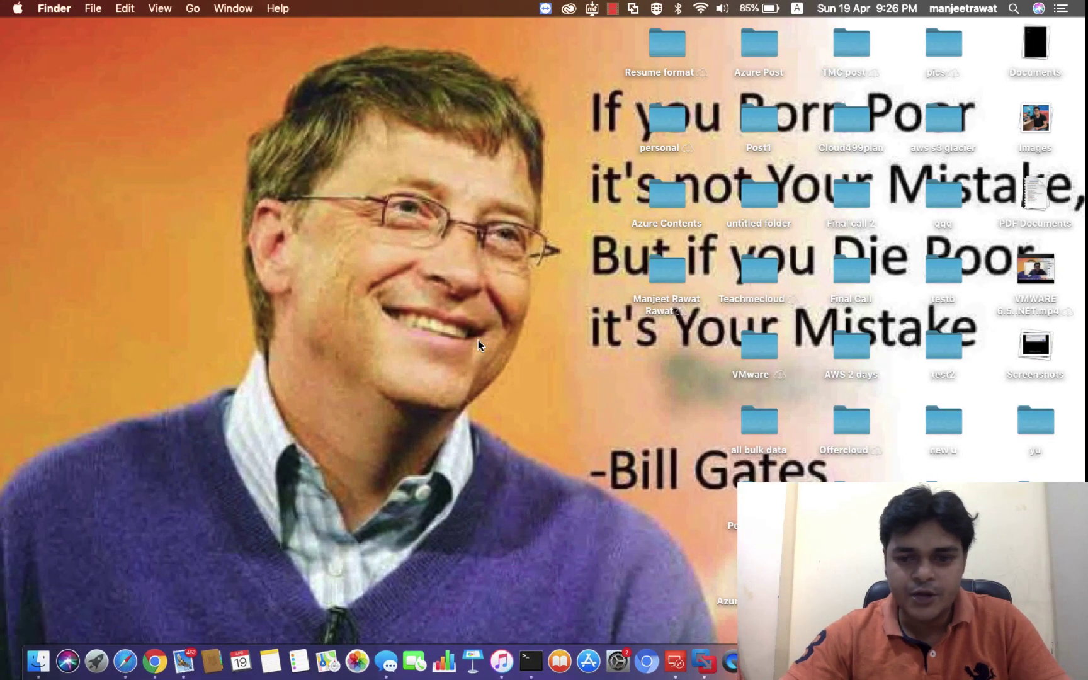
Dismiss a Dock icon's menu and return to the AWS security credentials page
right_click(940, 661)
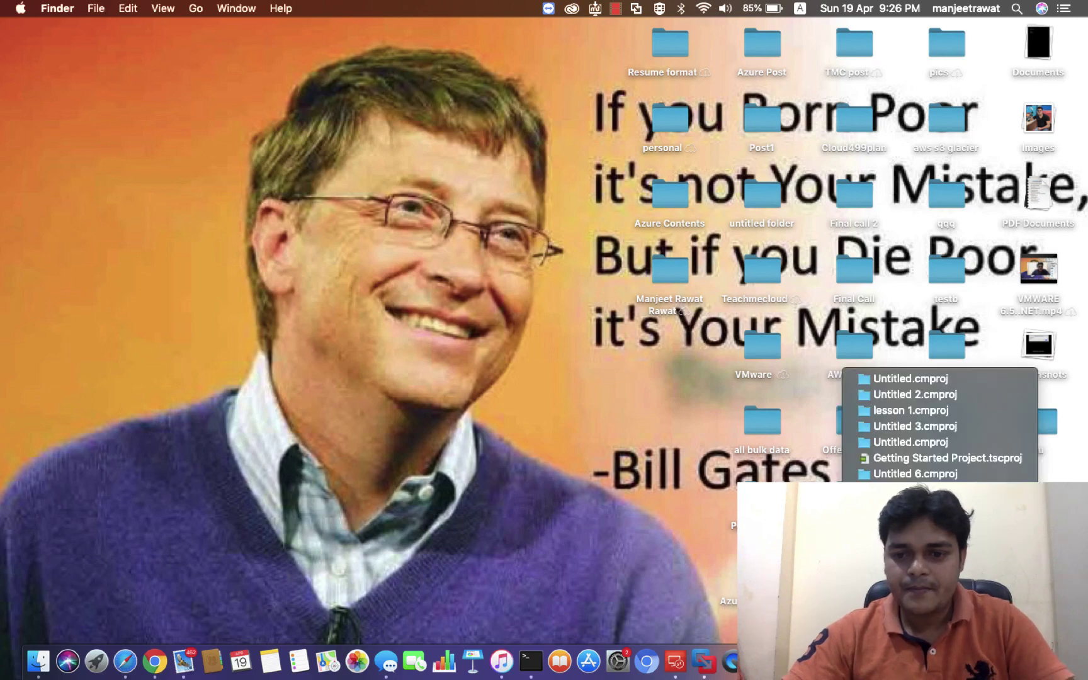
key("Escape")
key("ctrl+Right")
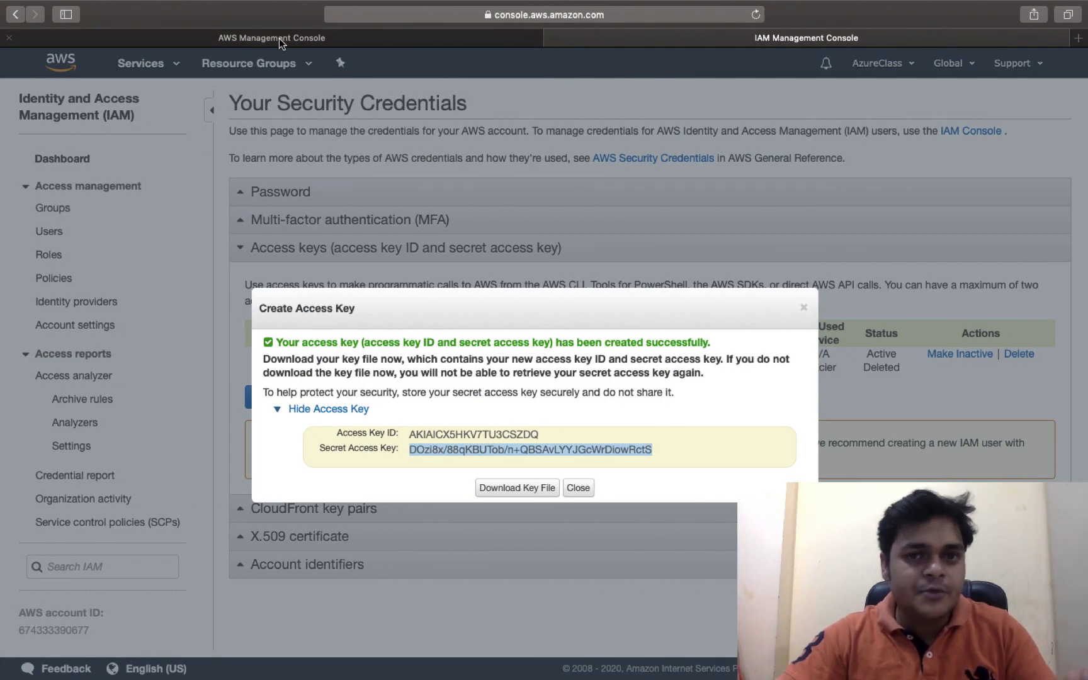
Open the S3 service in the AWS console to review the seven buckets
left_click(427, 43)
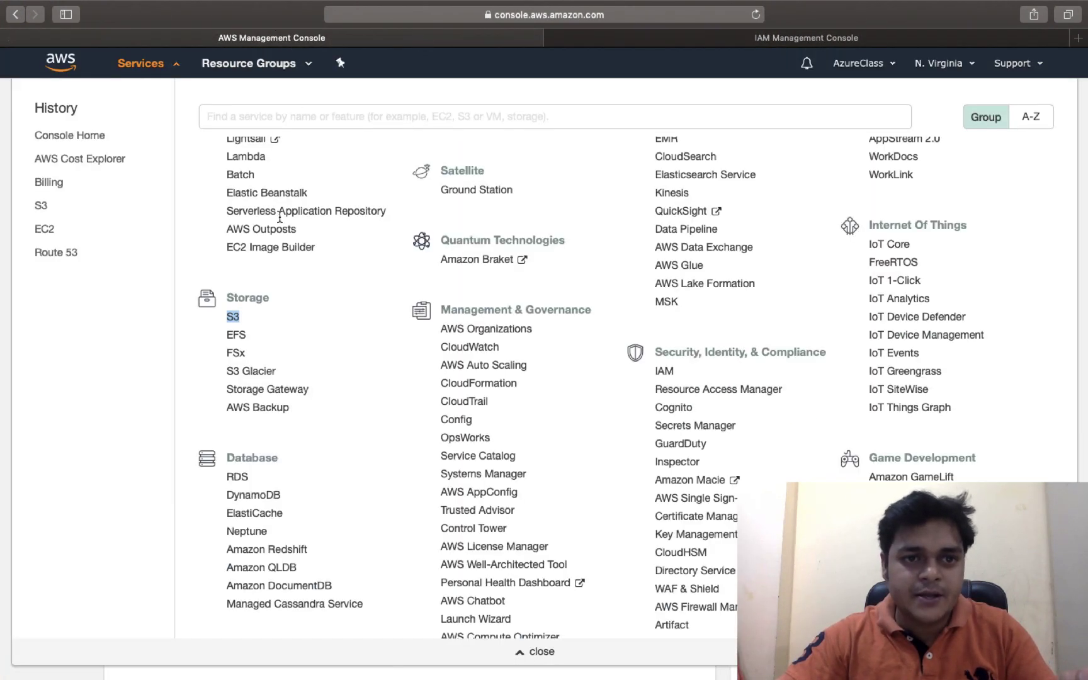
left_click(232, 322)
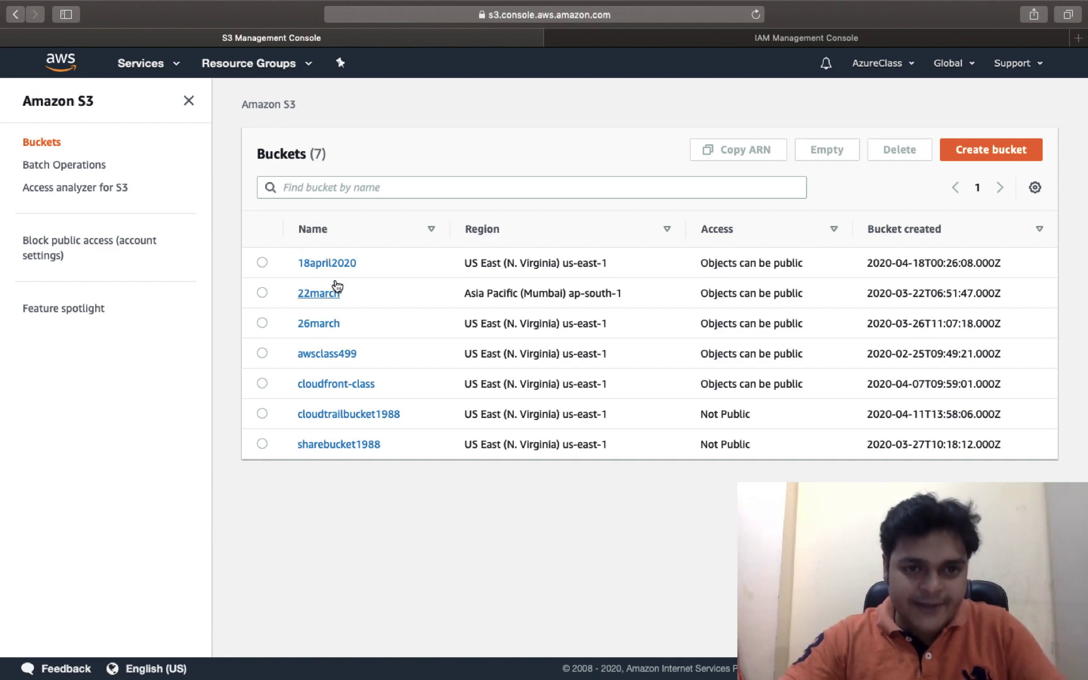
key("ctrl+Left")
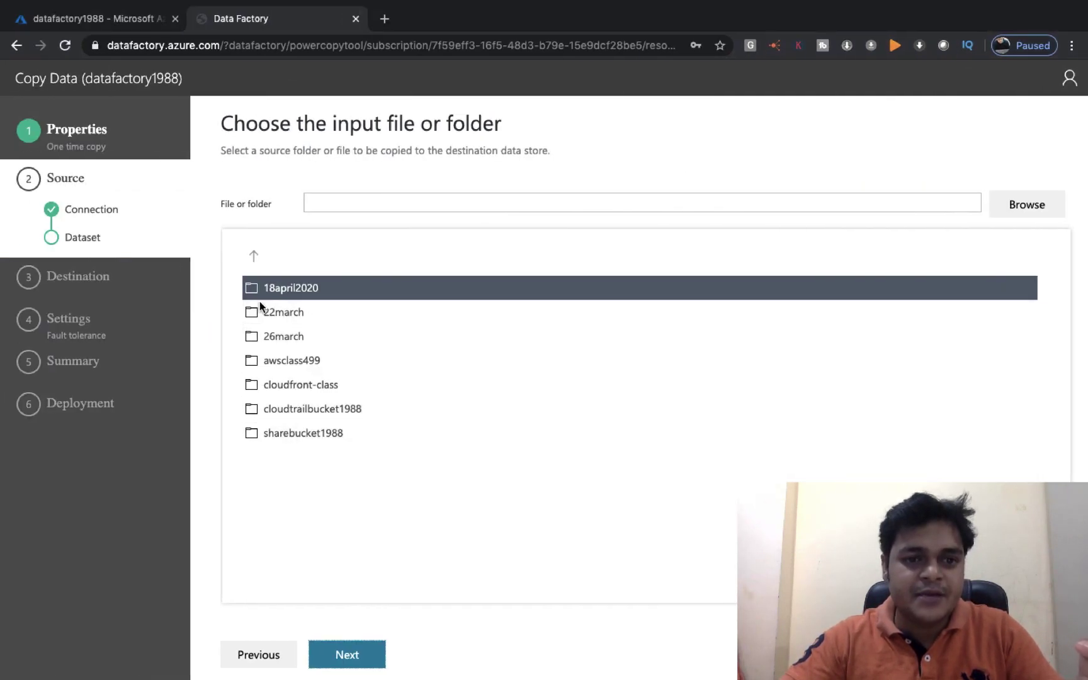
Open the 18april2020 bucket in the input chooser, then go back to Source data store
key("ctrl+Right")
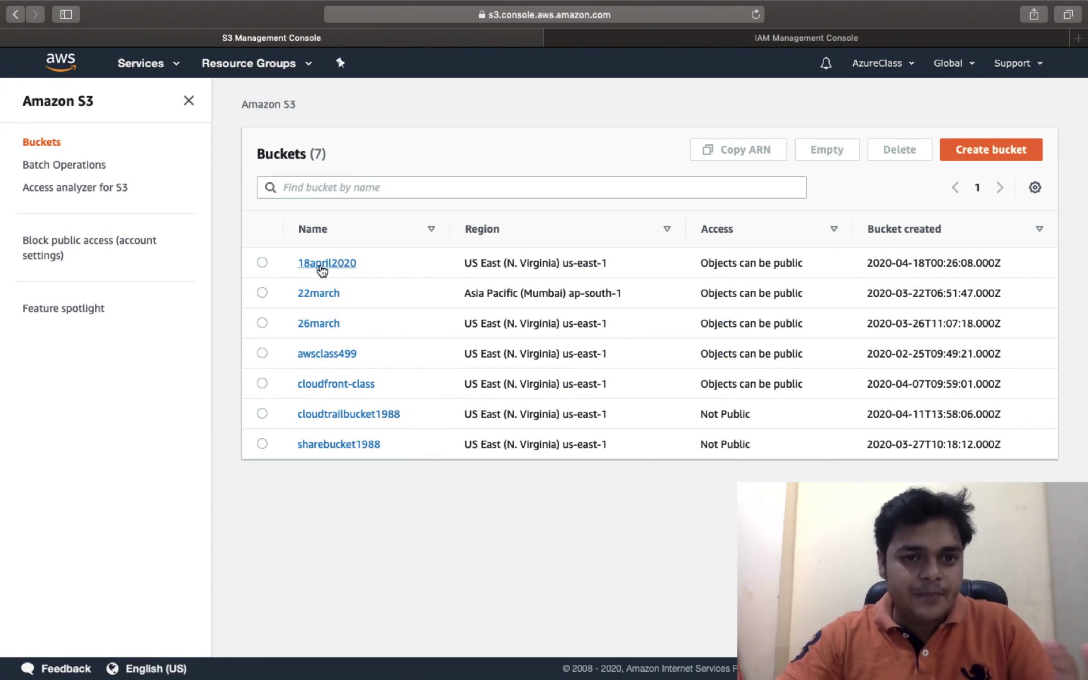
key("ctrl+Left")
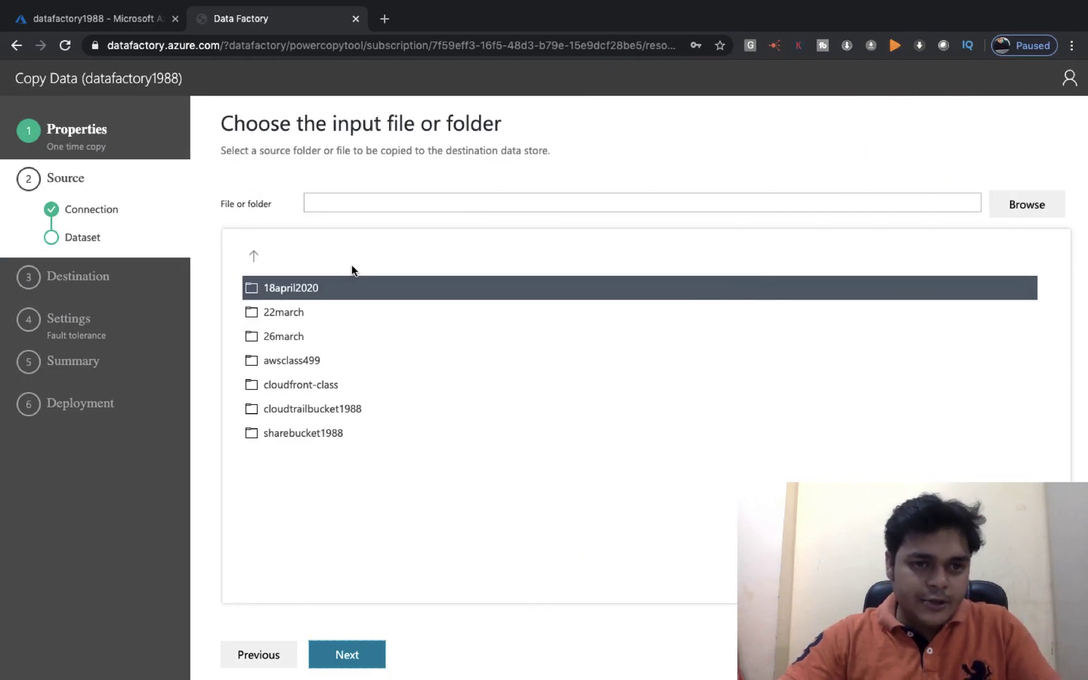
double_click(297, 290)
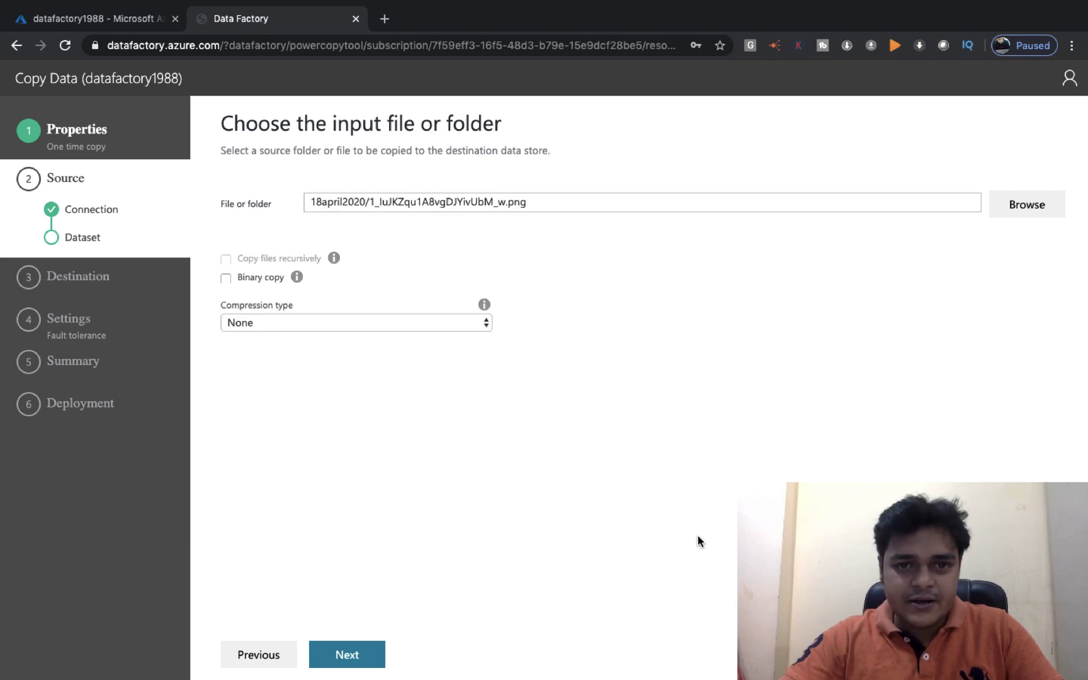
mouse_move(244, 274)
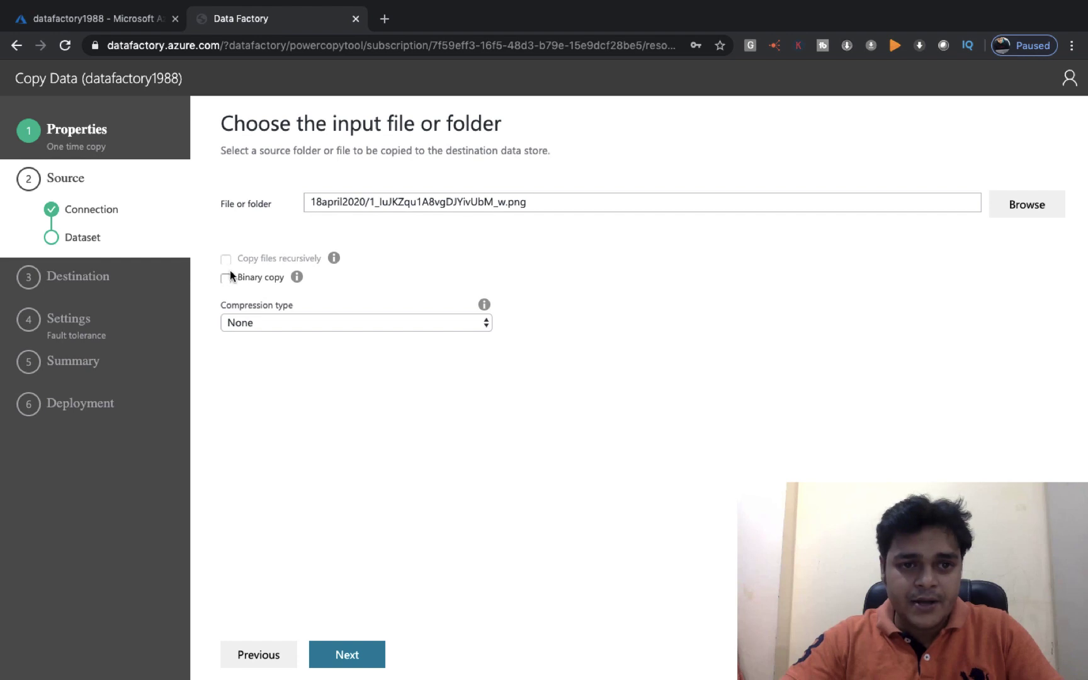
left_click(75, 215)
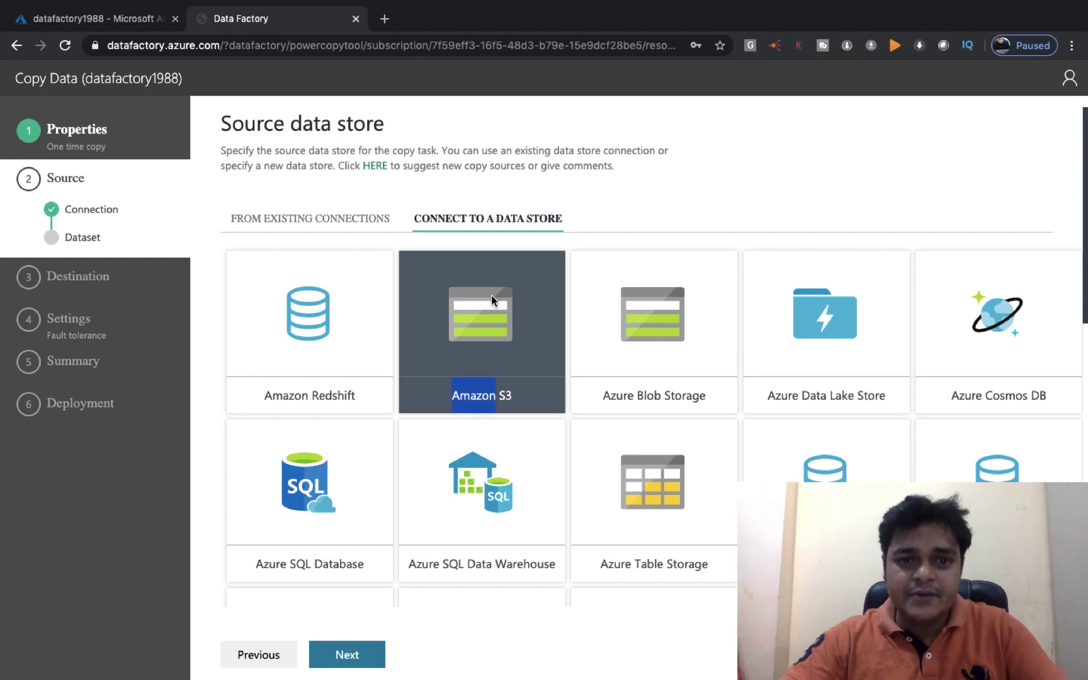
Keep Amazon S3 and the 18april2020 png path, and enable Binary copy without compression
scroll(563, 397, "down", 10)
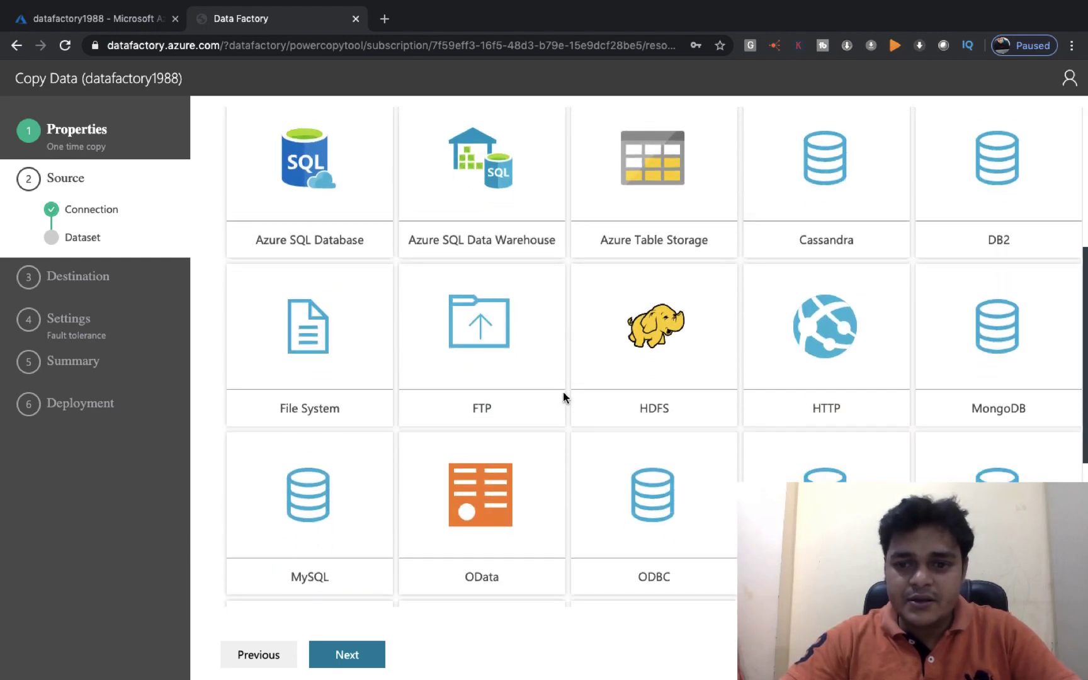
left_click(369, 660)
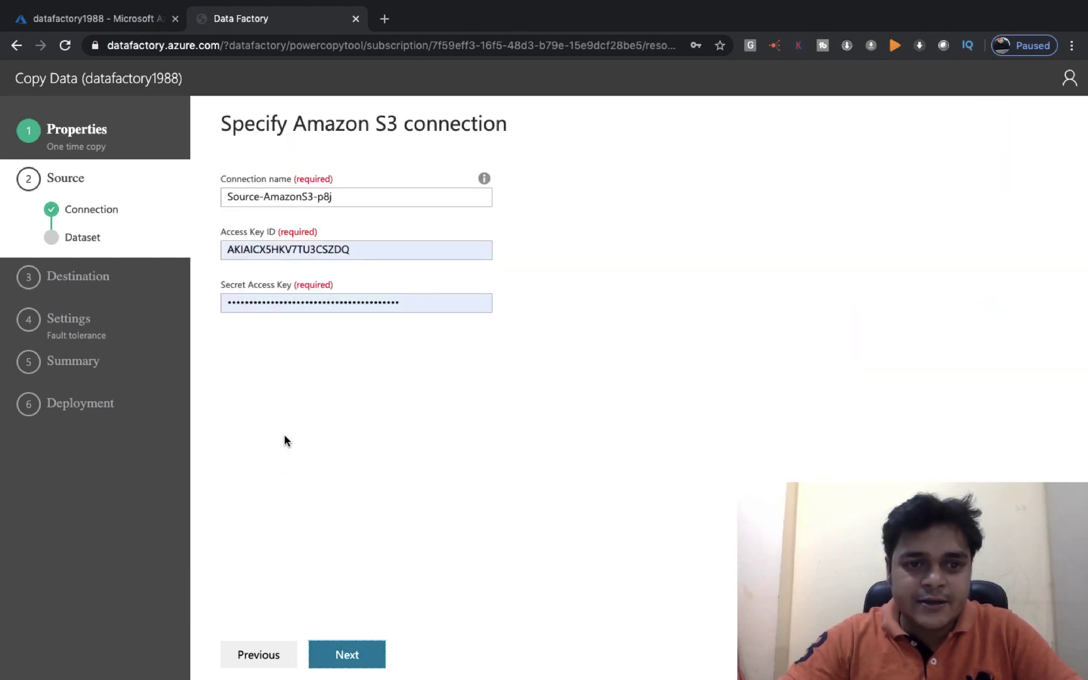
left_click(350, 662)
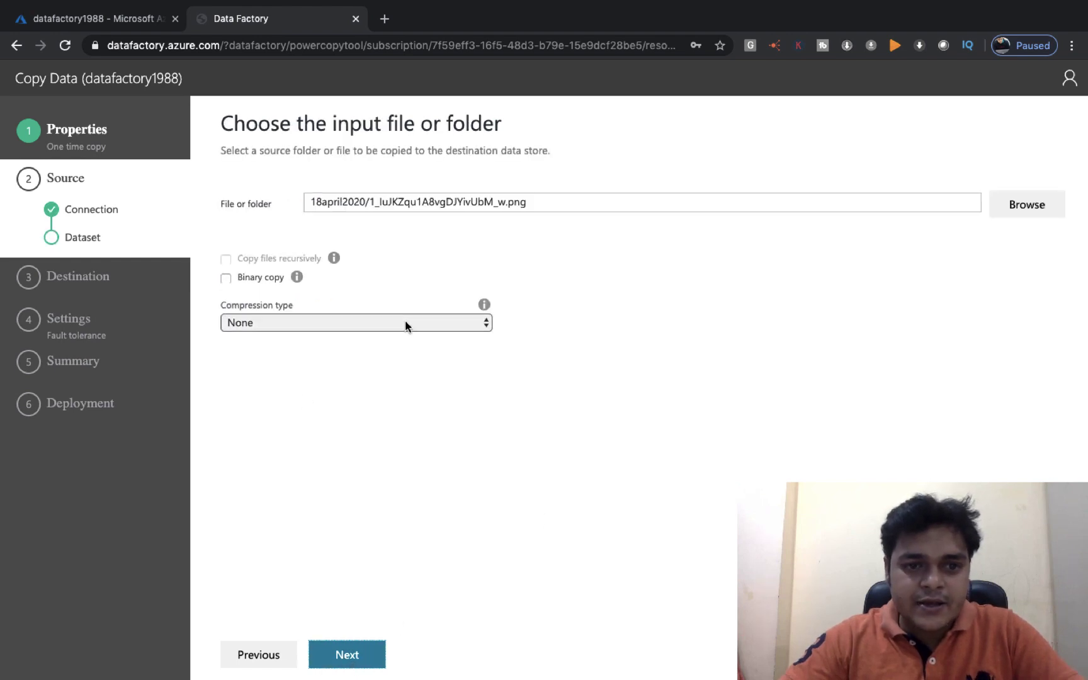
left_click(1027, 210)
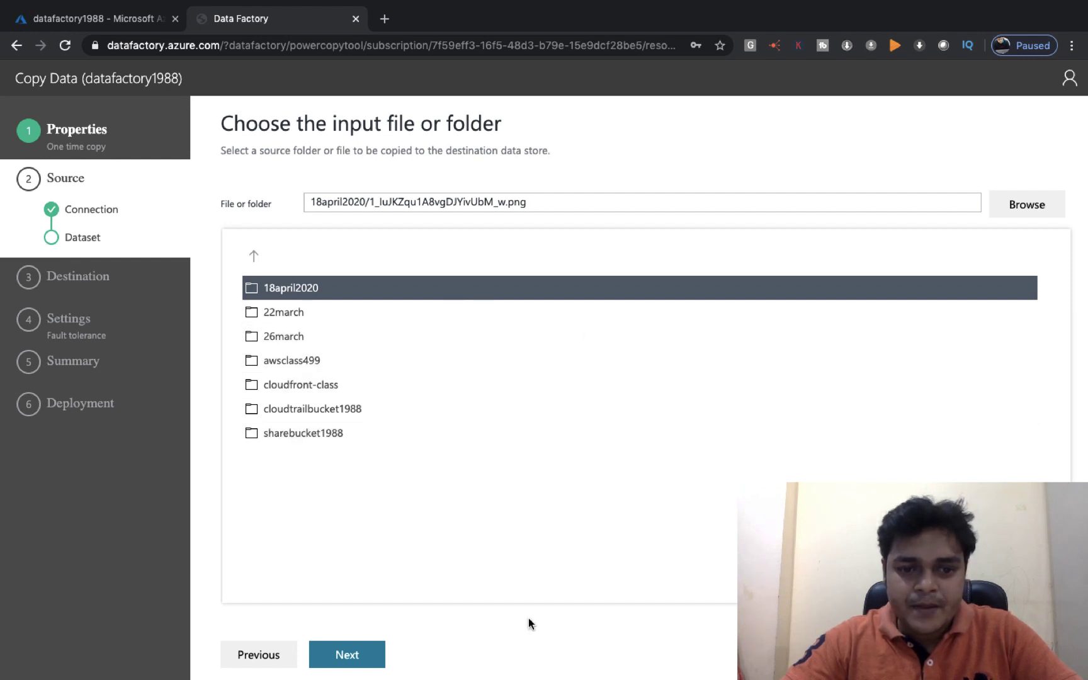
left_click(347, 655)
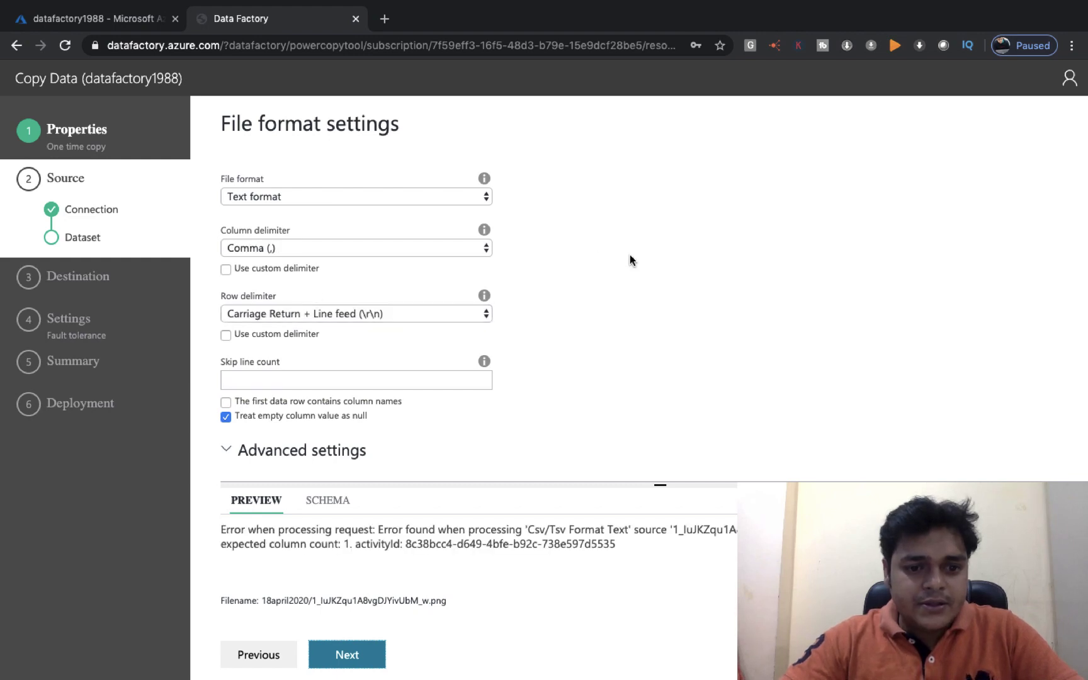
left_click(278, 653)
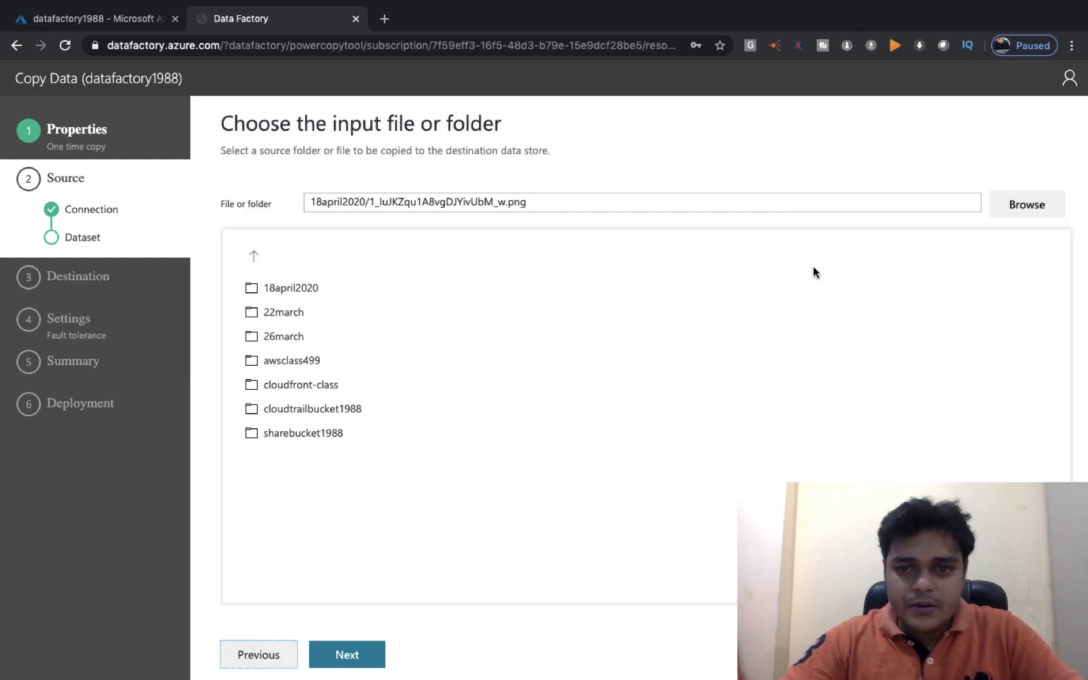
left_click(1015, 204)
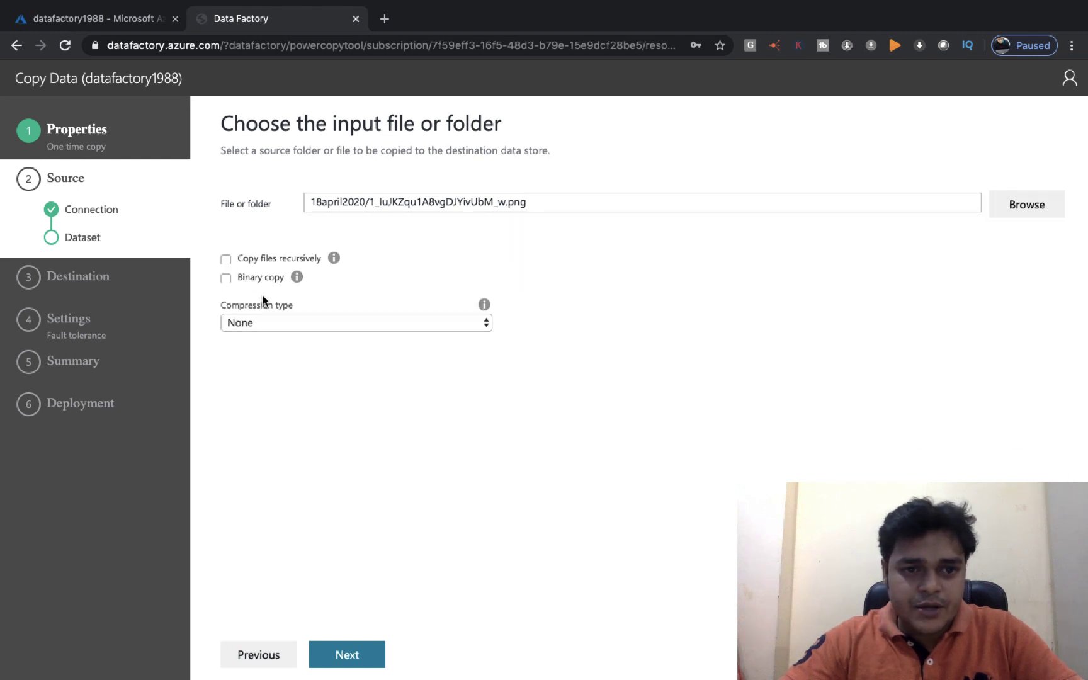
left_click(227, 278)
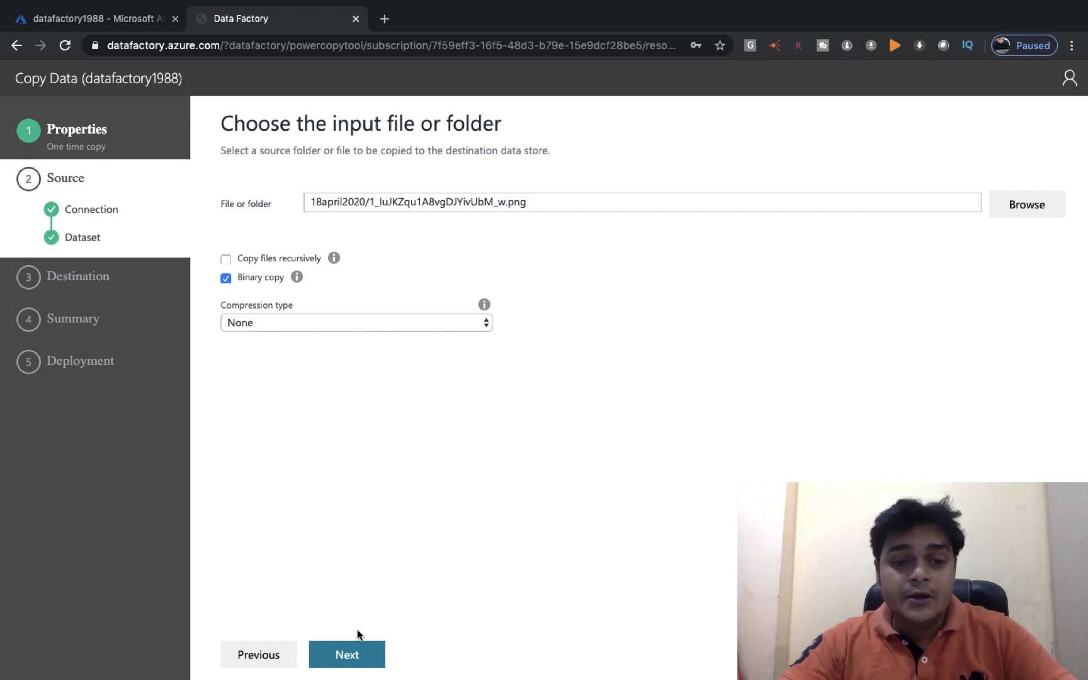
left_click(359, 657)
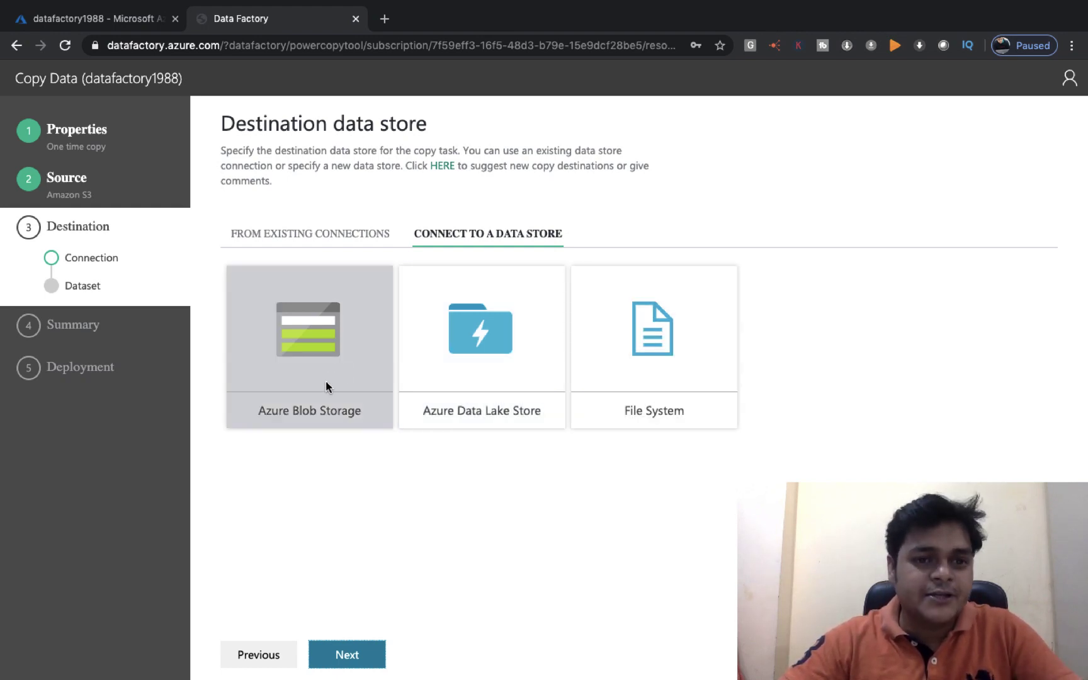
Choose the Azure Blob Storage tile as destination and continue to its connection details
left_click(287, 345)
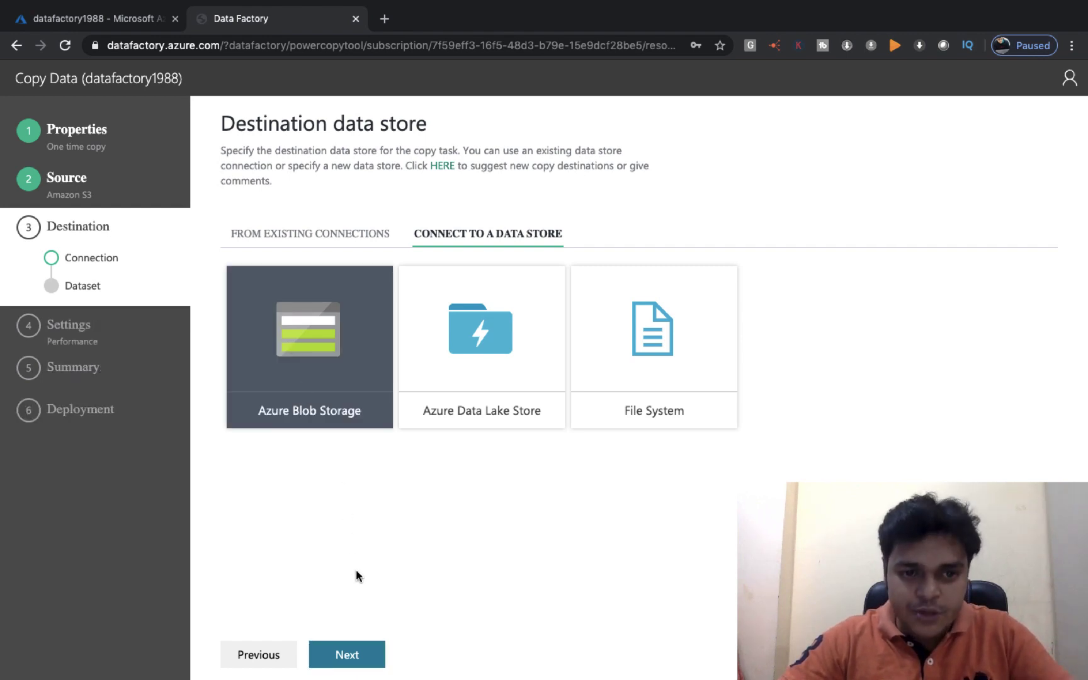
left_click(350, 654)
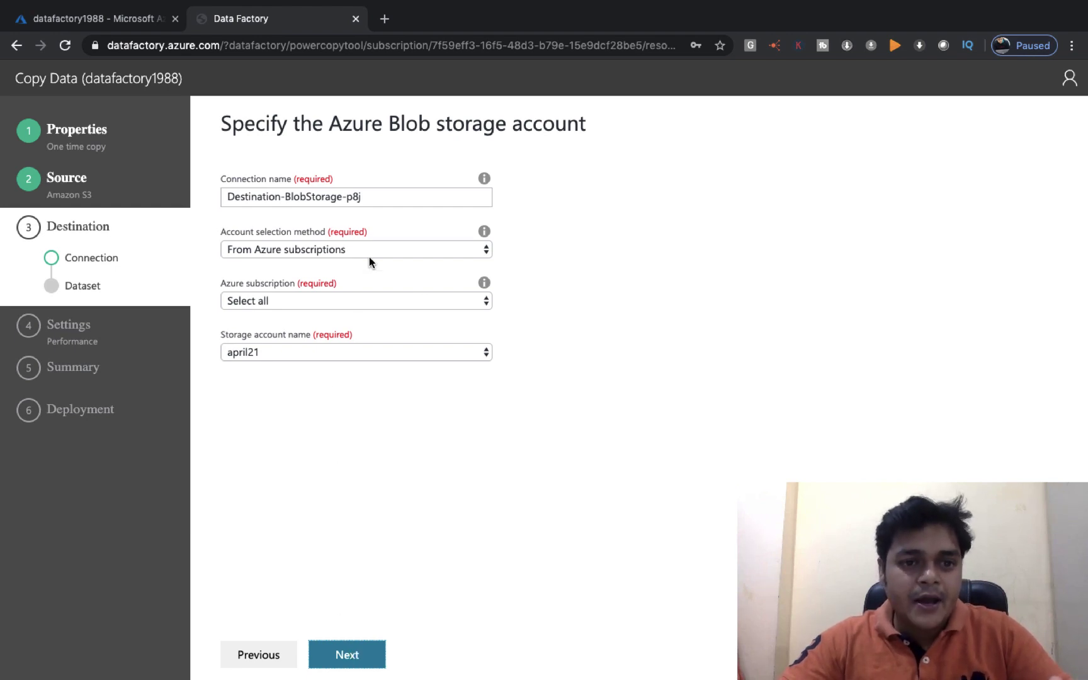
Select the Pay-As-You-Go subscription and the training1988 storage account for the destination
left_click(360, 301)
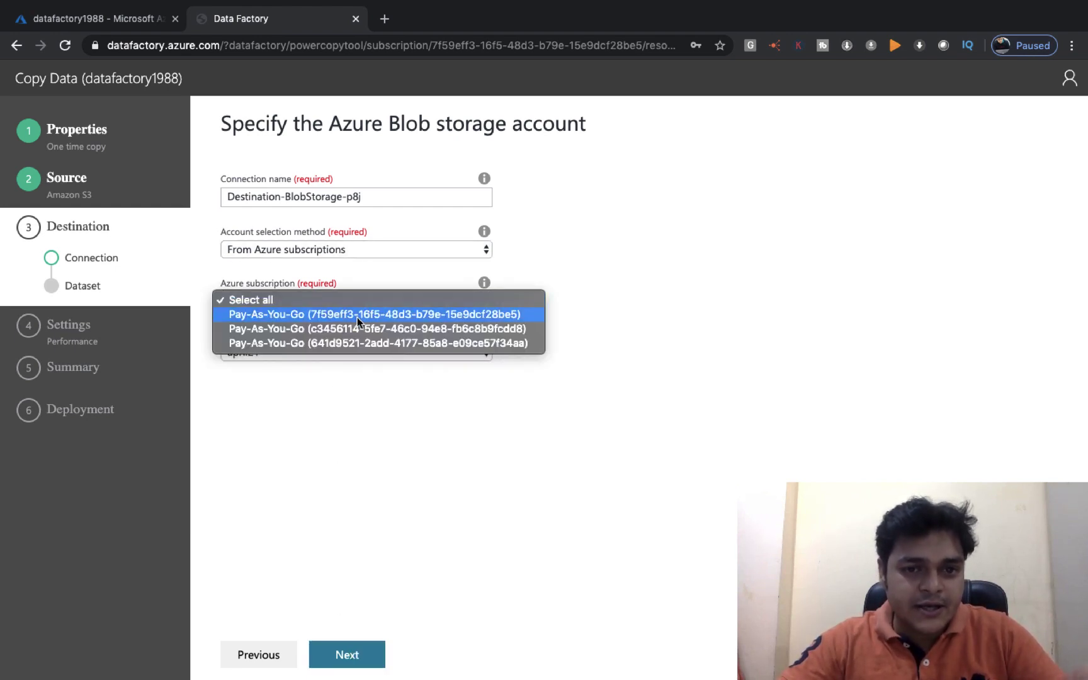
left_click(357, 318)
left_click(311, 355)
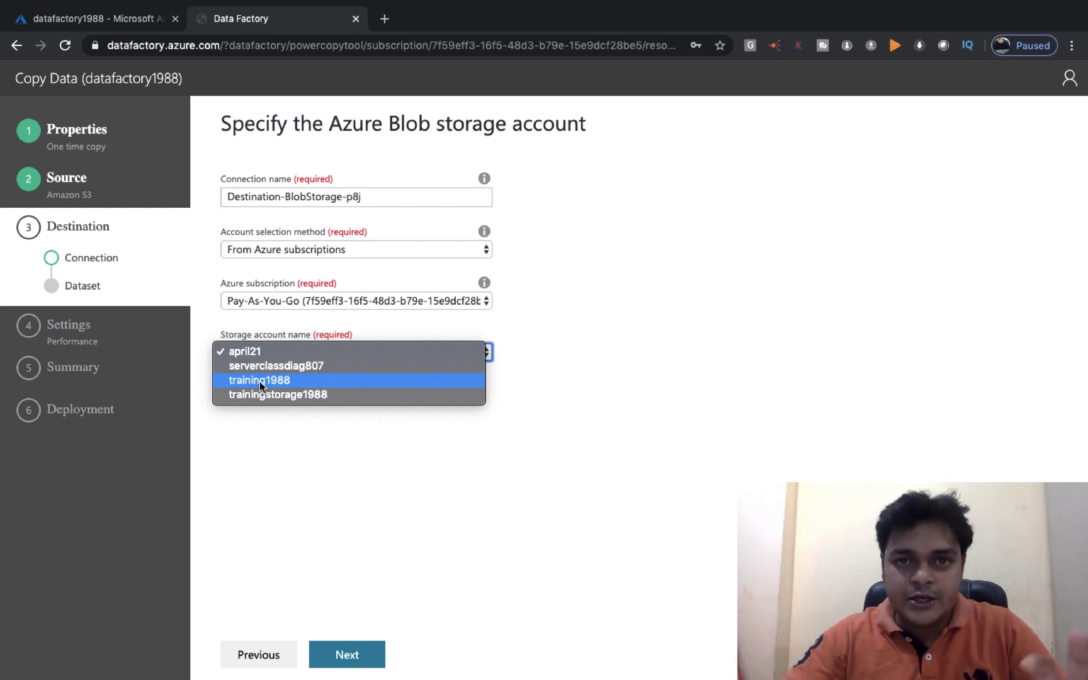
left_click(260, 381)
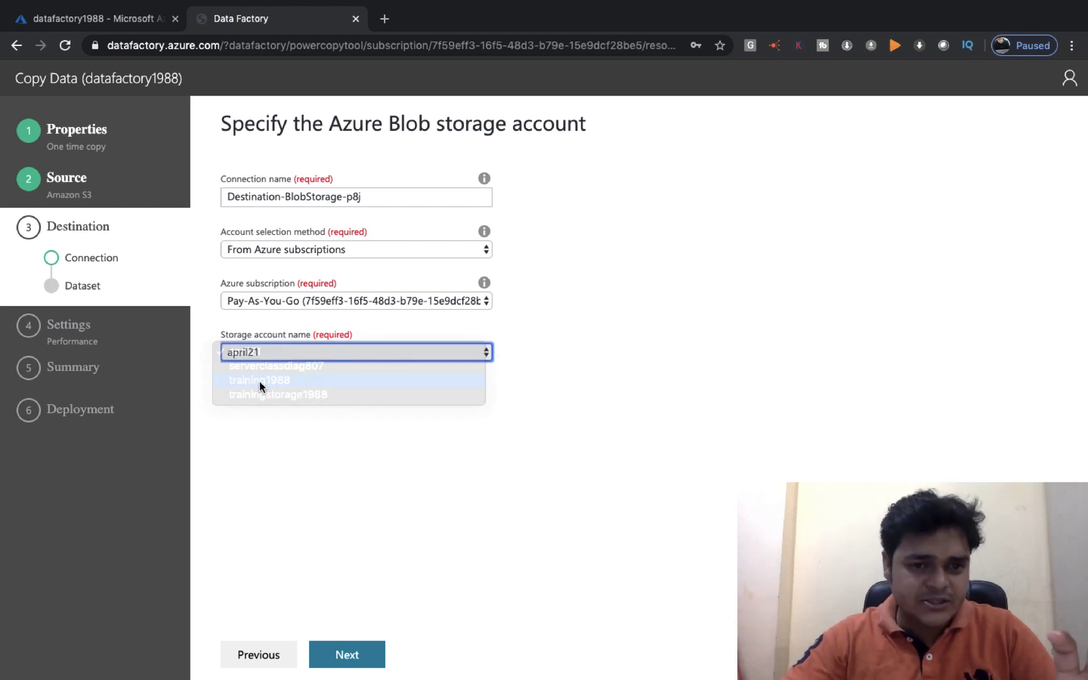
left_click(349, 655)
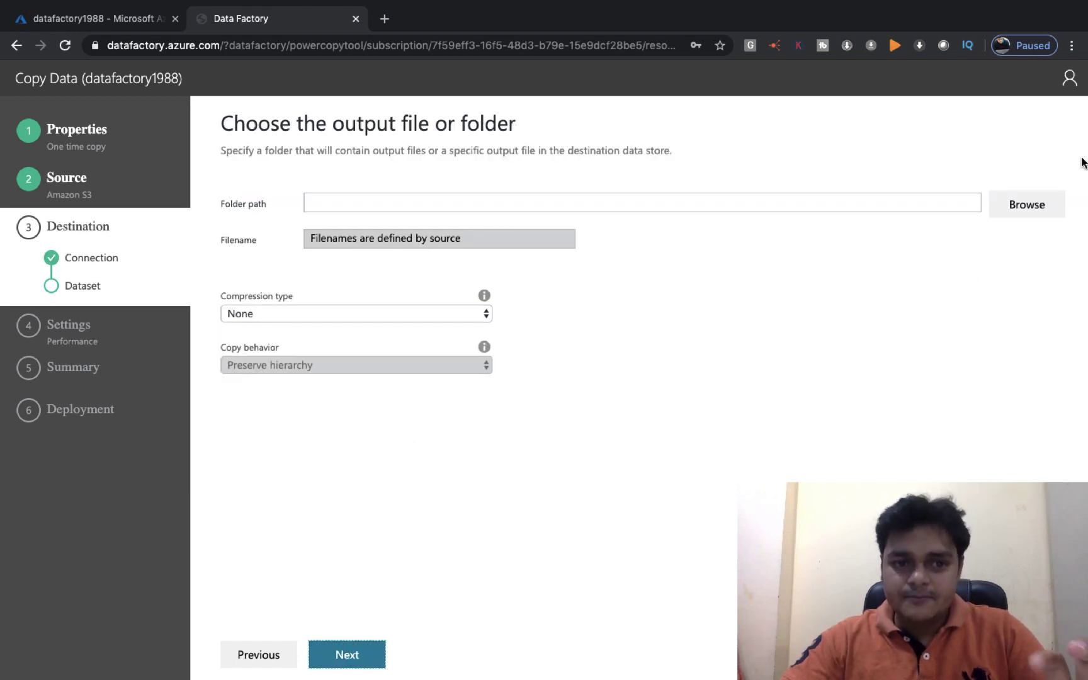
Browse to the training container and set it as the output folder
left_click(1035, 205)
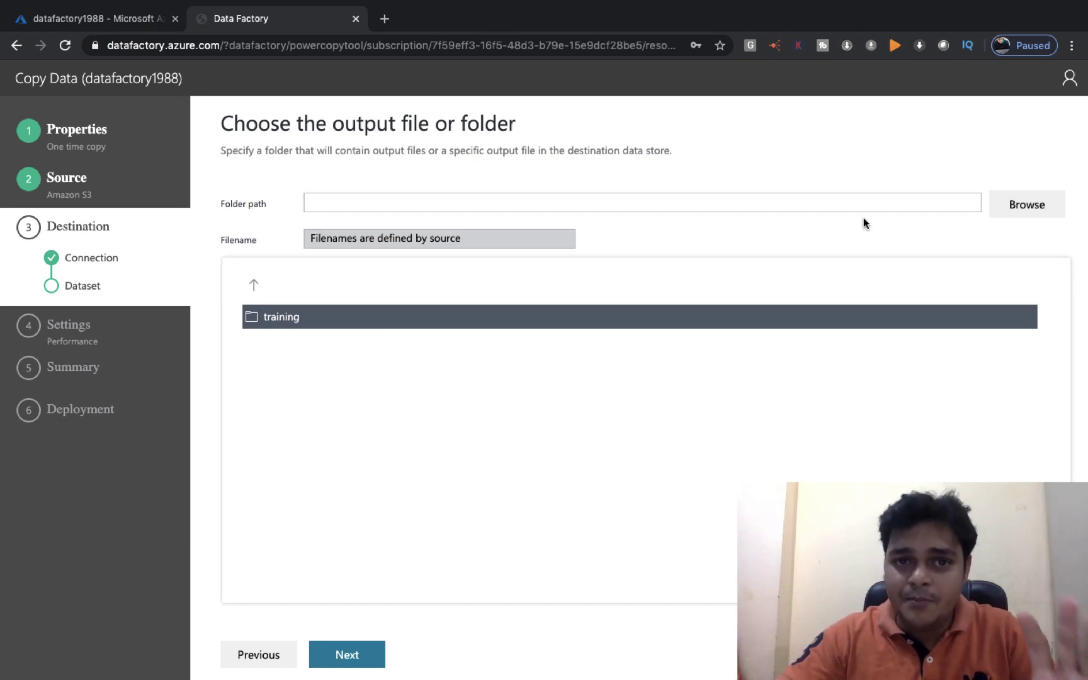
left_click(282, 317)
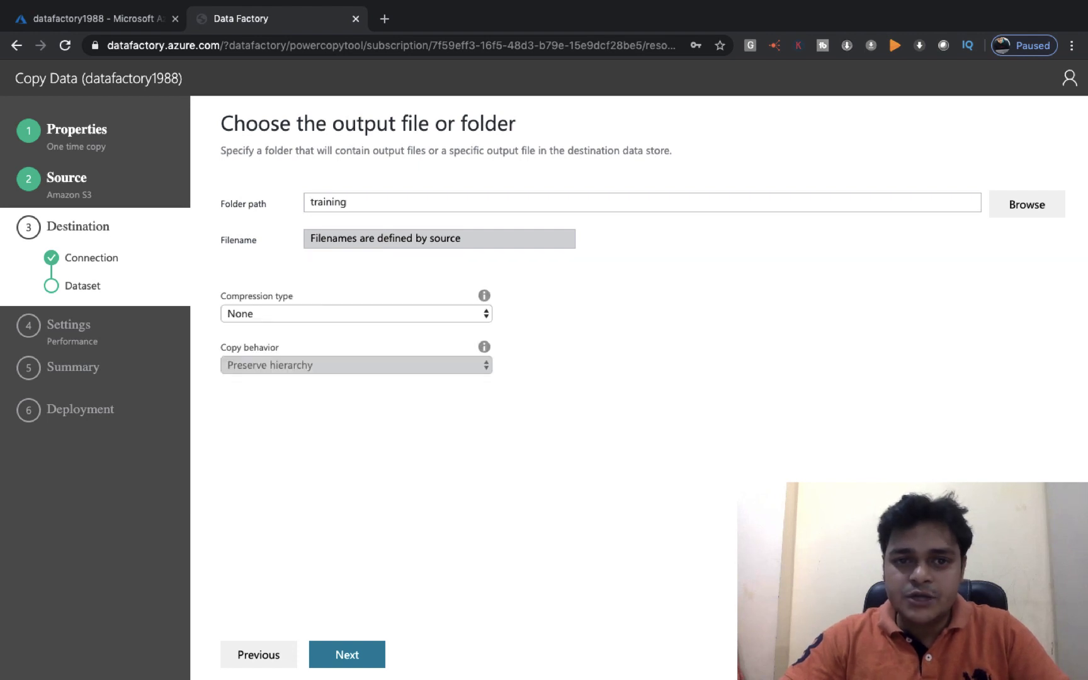
left_click(362, 657)
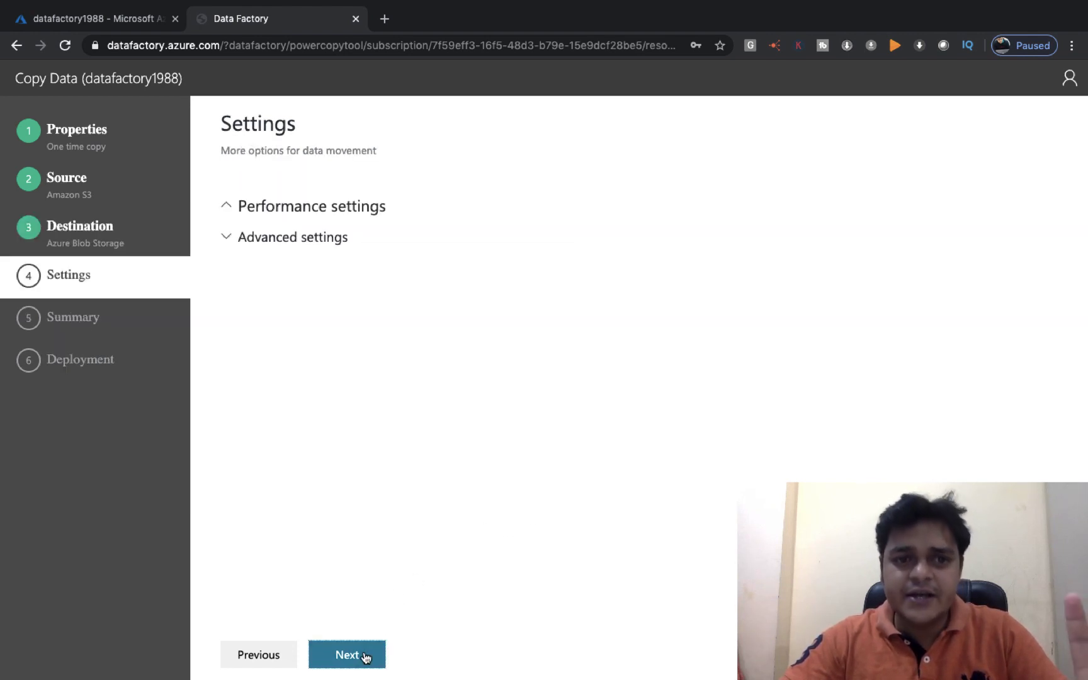
Keep default settings, deploy the pipeline from the summary, and switch to the S3 bucket list
left_click(348, 655)
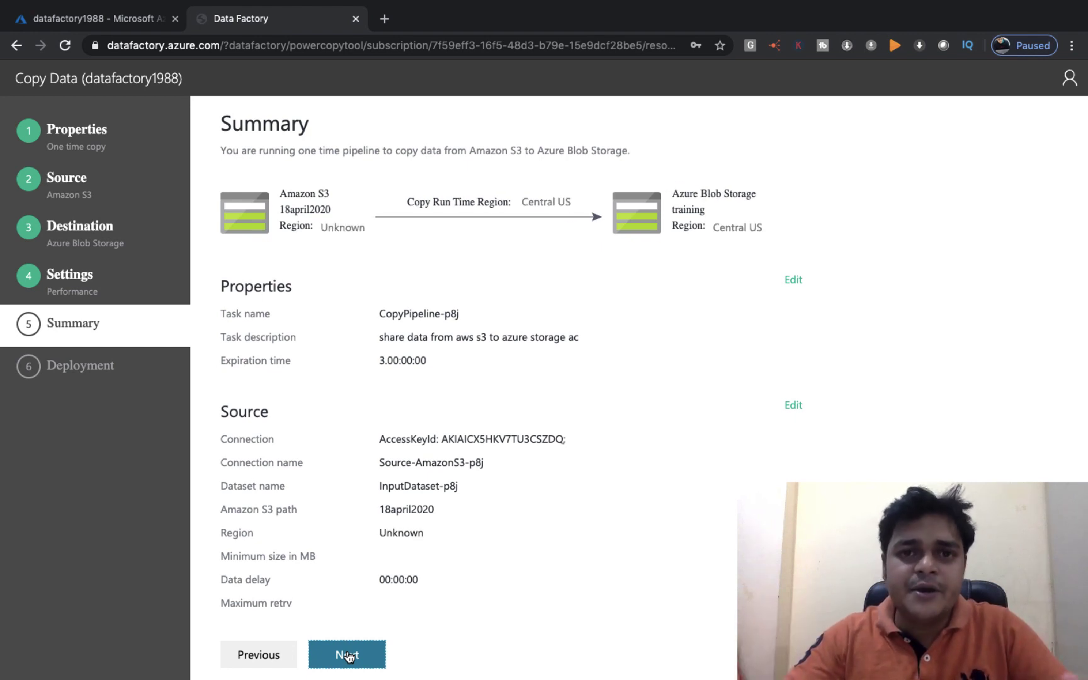
left_click(348, 655)
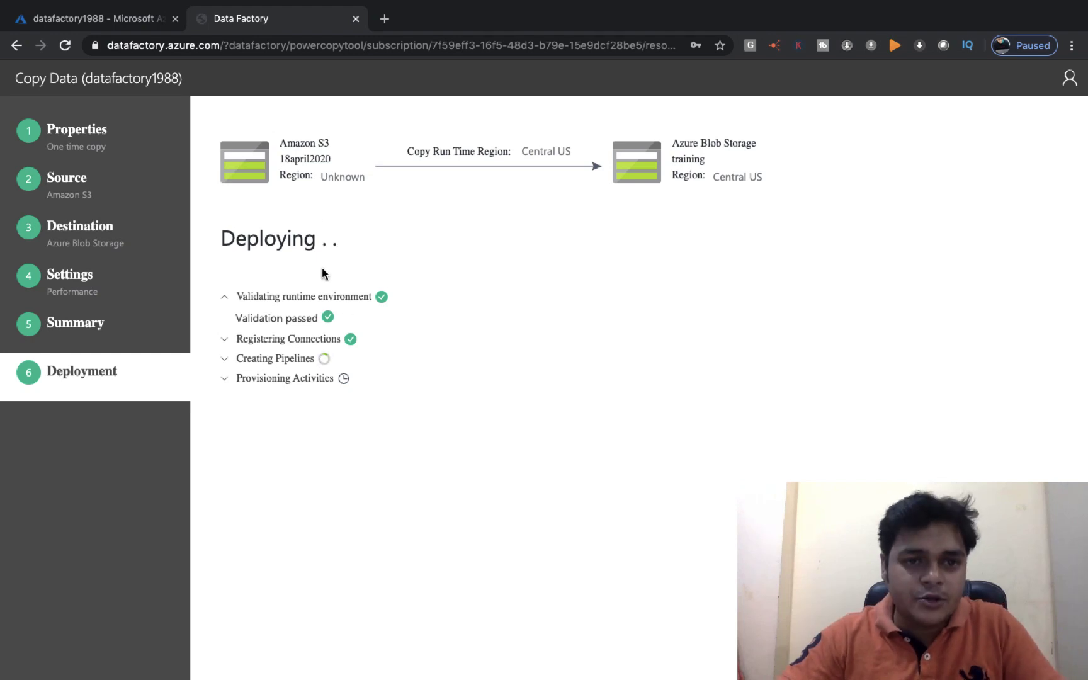
key("ctrl+Right")
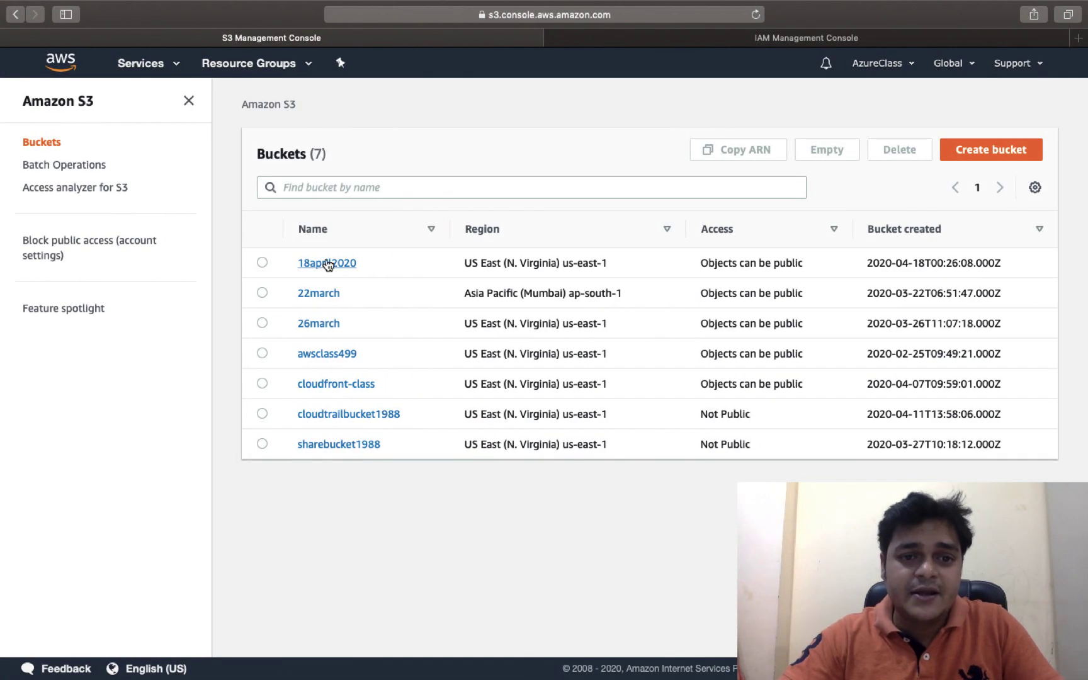
Open the 18april2020 bucket, then check the Data Factory deployment progress
left_click(328, 265)
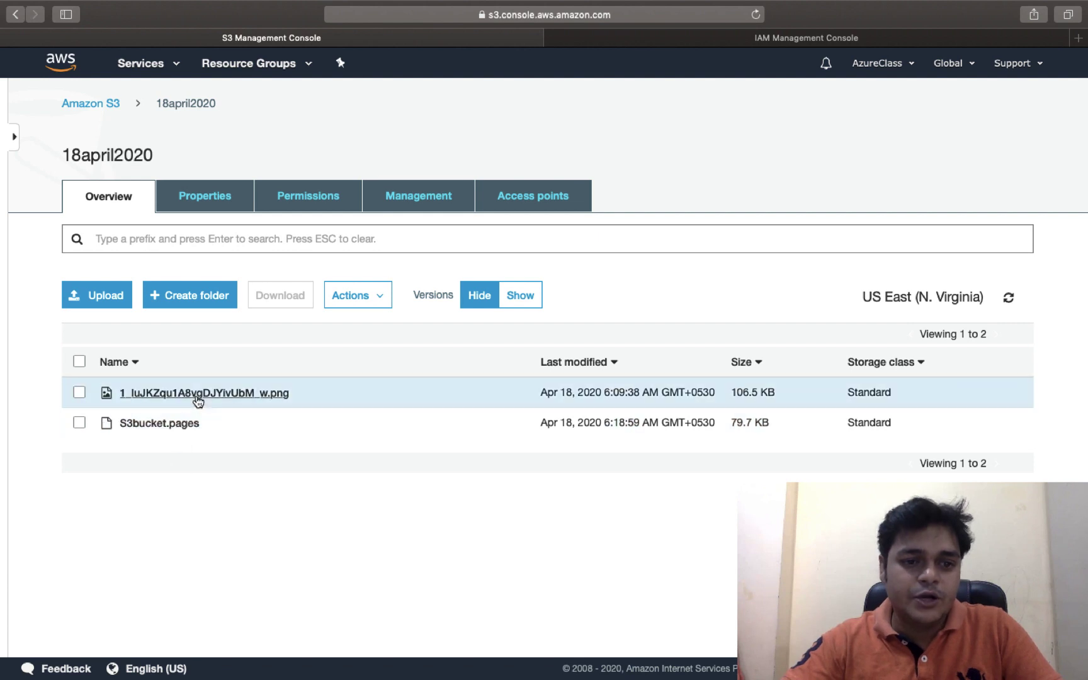
key("ctrl+Left")
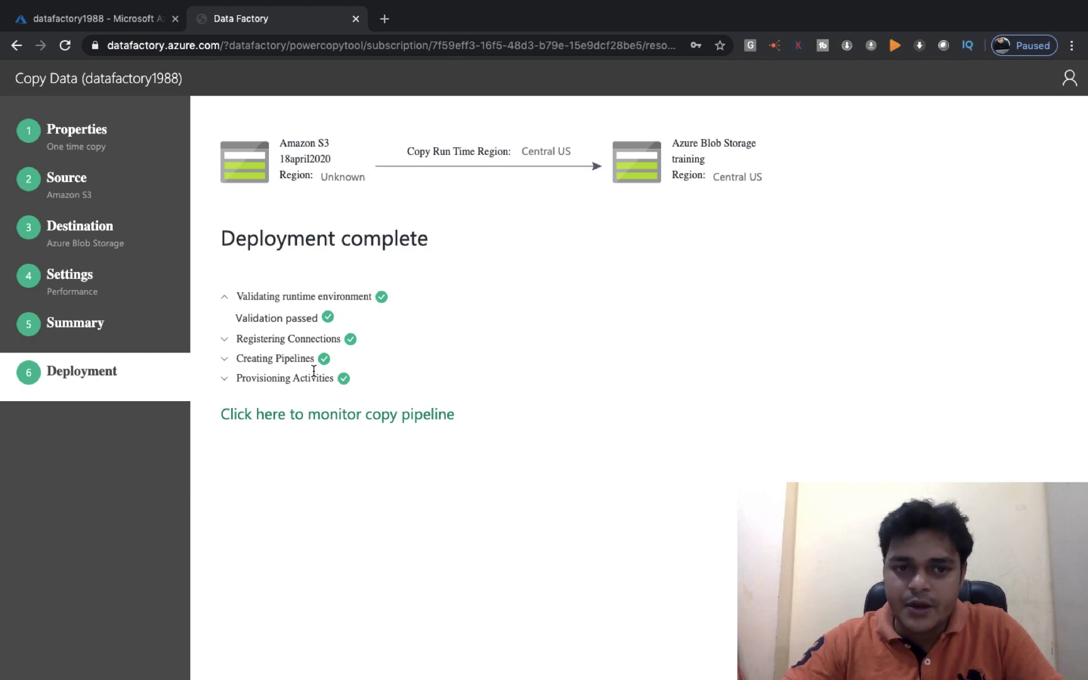
Monitor CopyPipeline-p8j, hide the properties pane, and reload twice to refresh the copy activity window
left_click(338, 415)
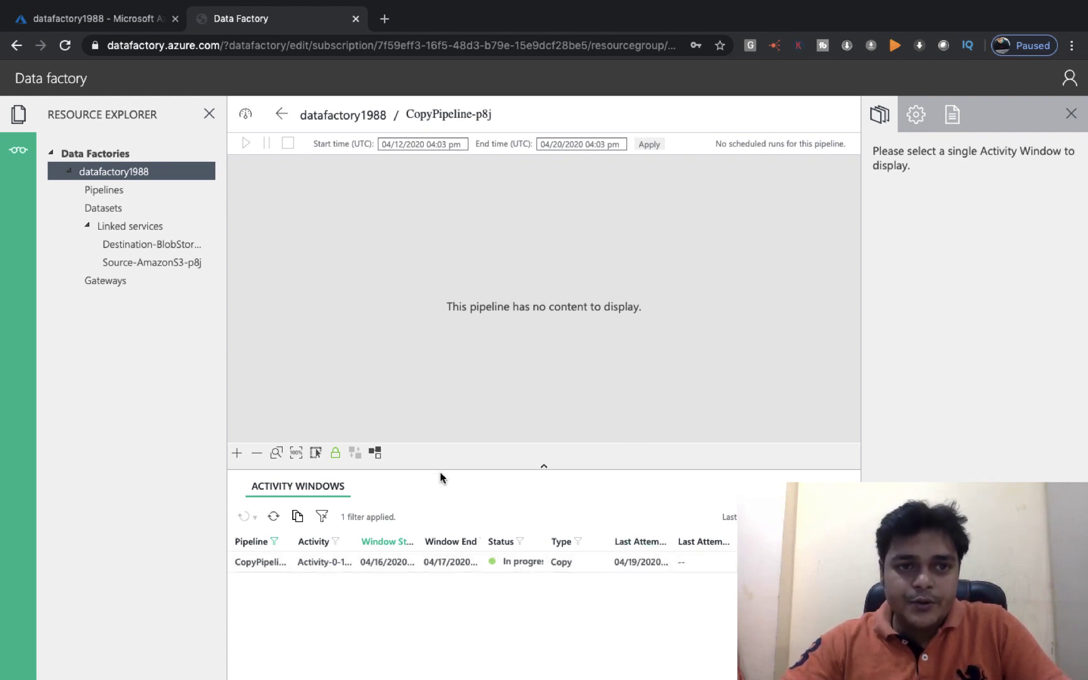
left_click(1072, 114)
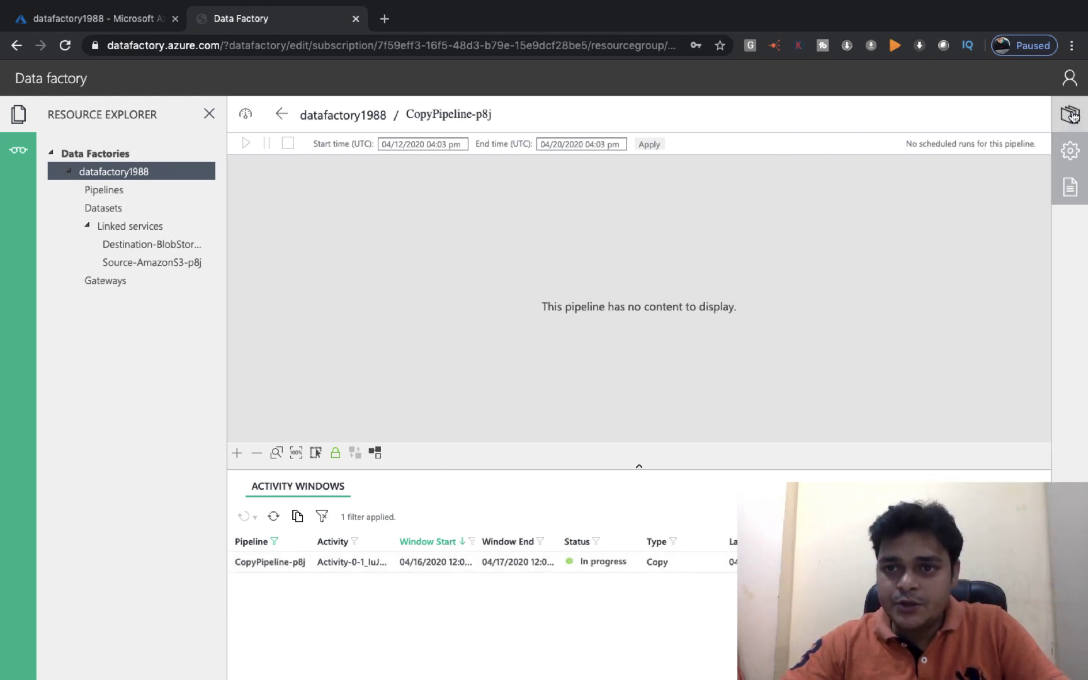
right_click(535, 606)
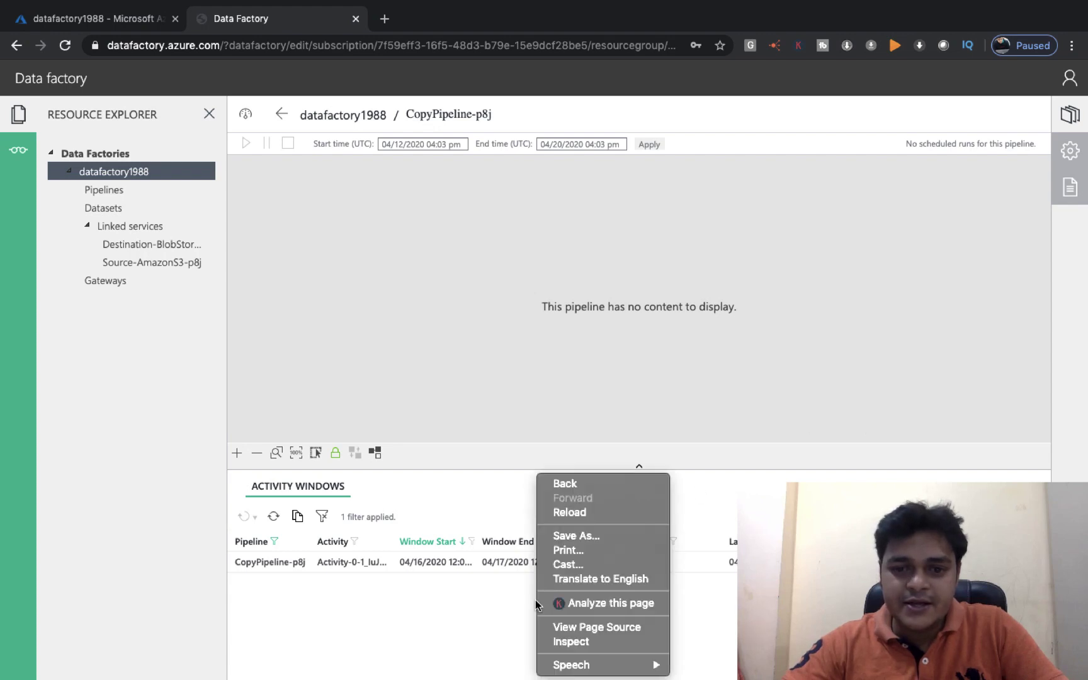
left_click(588, 513)
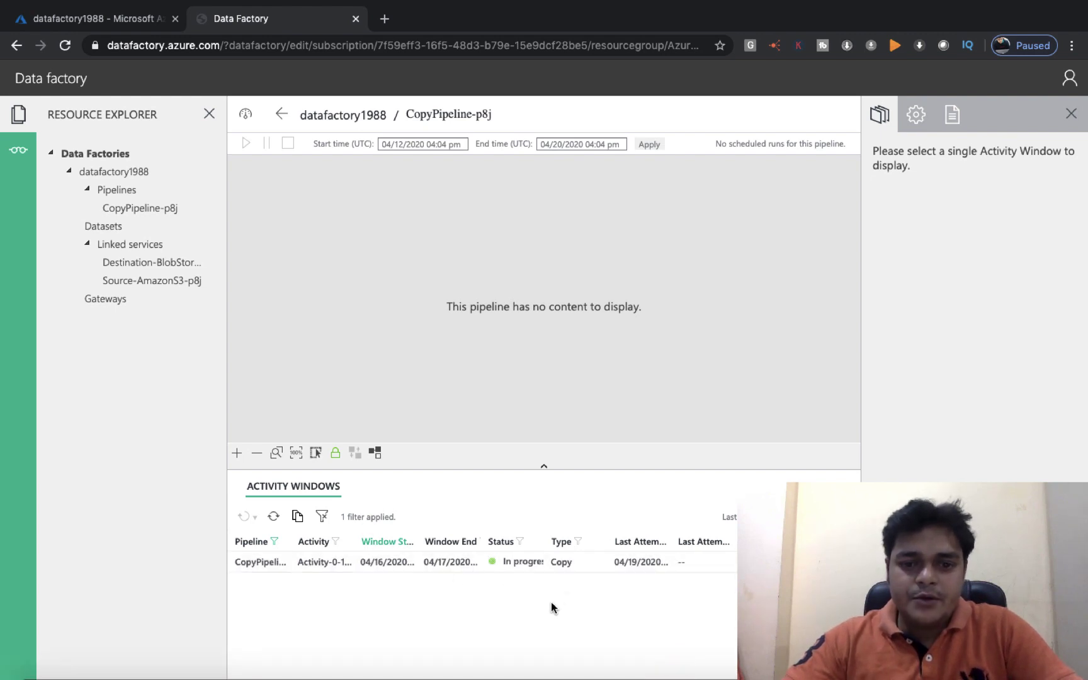
right_click(510, 595)
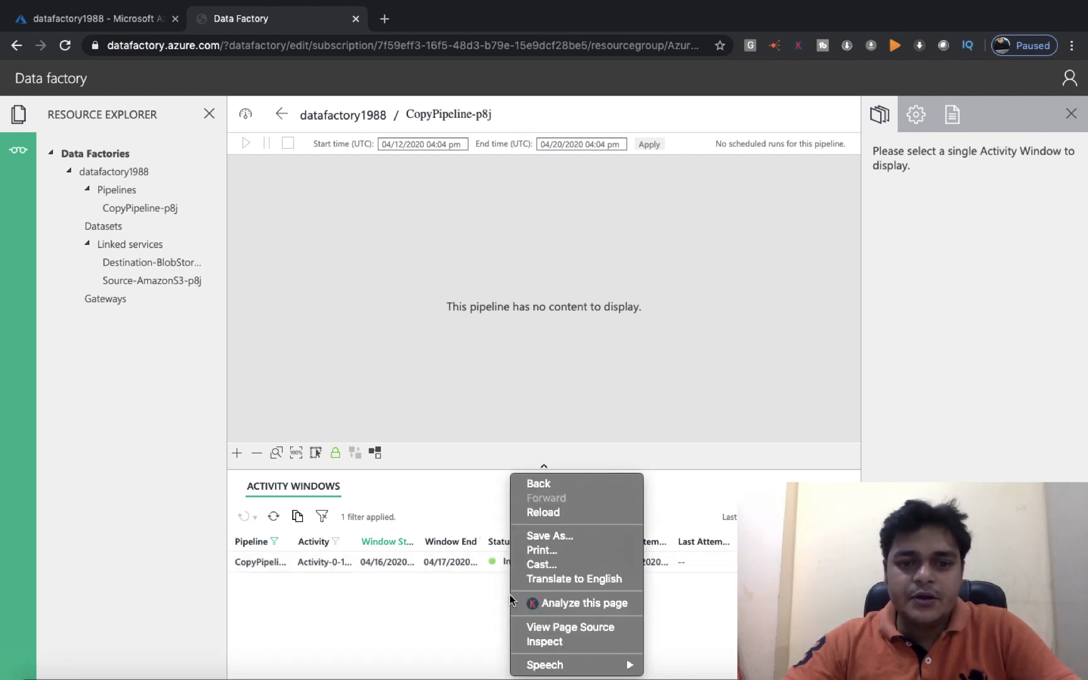
left_click(559, 515)
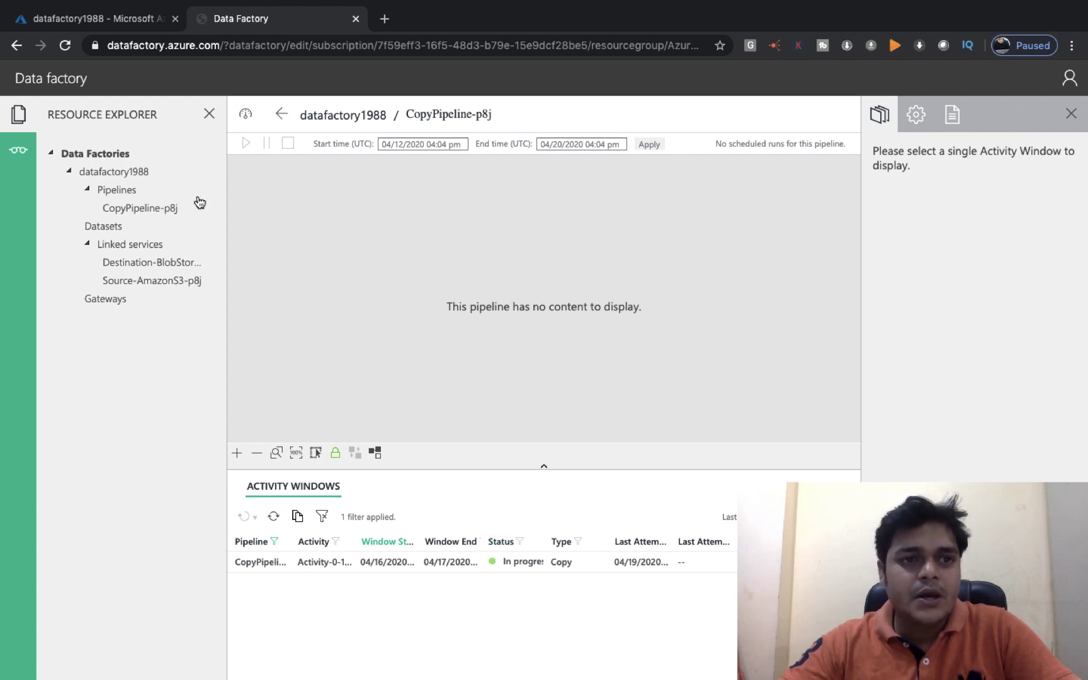
Go to All services > Storage > Storage accounts, open training1988, and show its Containers
left_click(105, 25)
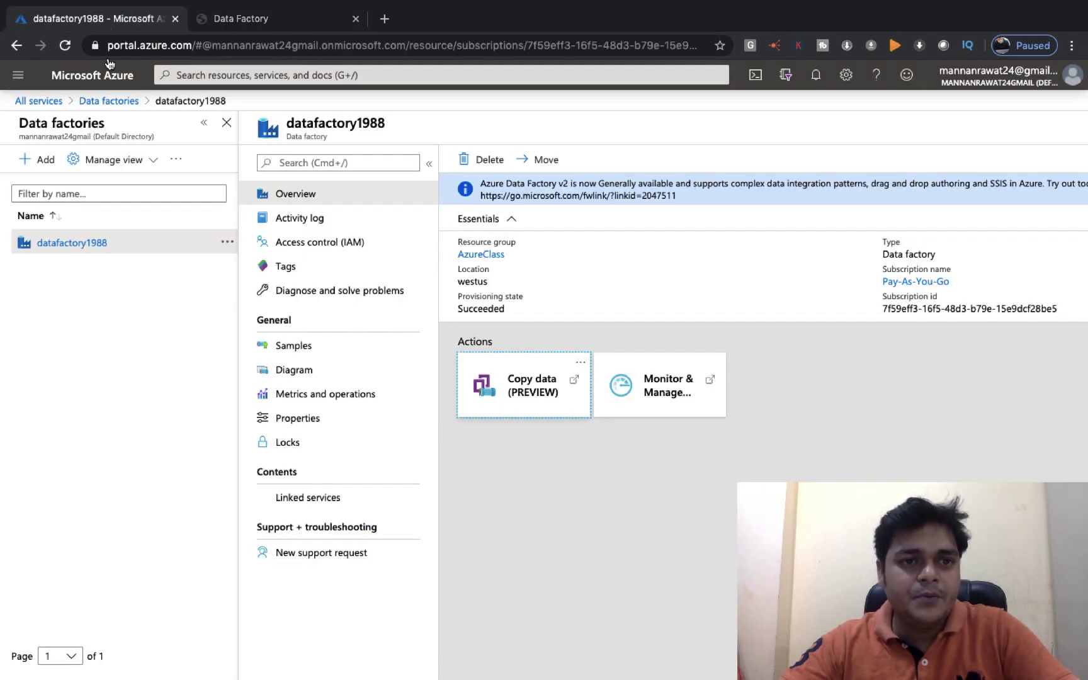
left_click(43, 105)
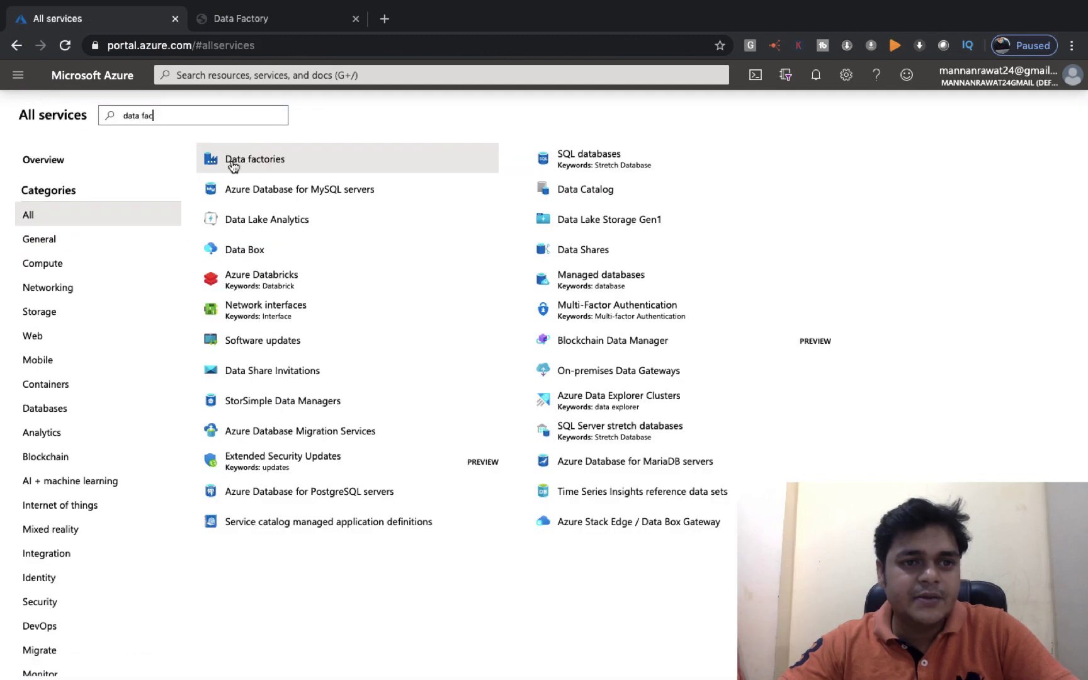
left_click(42, 312)
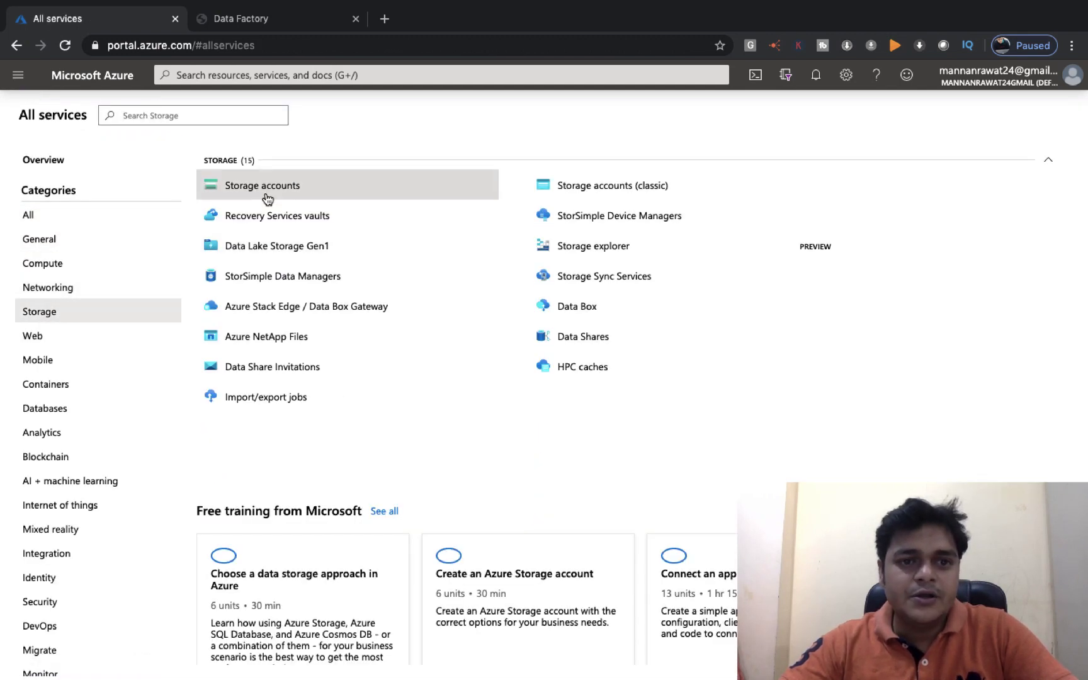
left_click(273, 195)
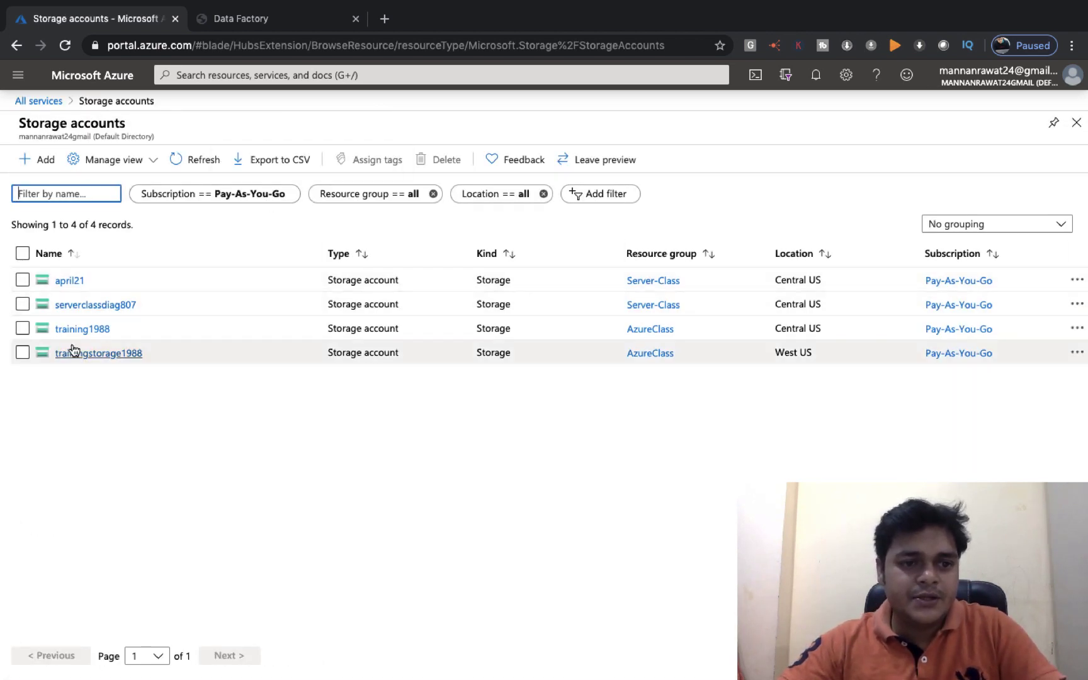
left_click(75, 335)
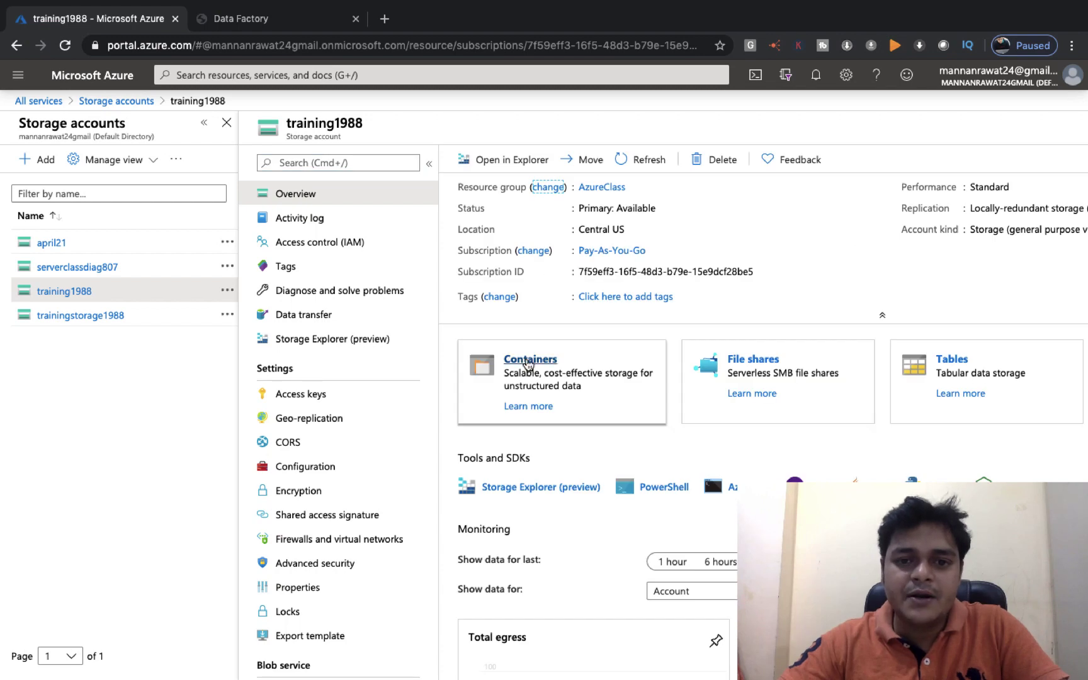
left_click(521, 359)
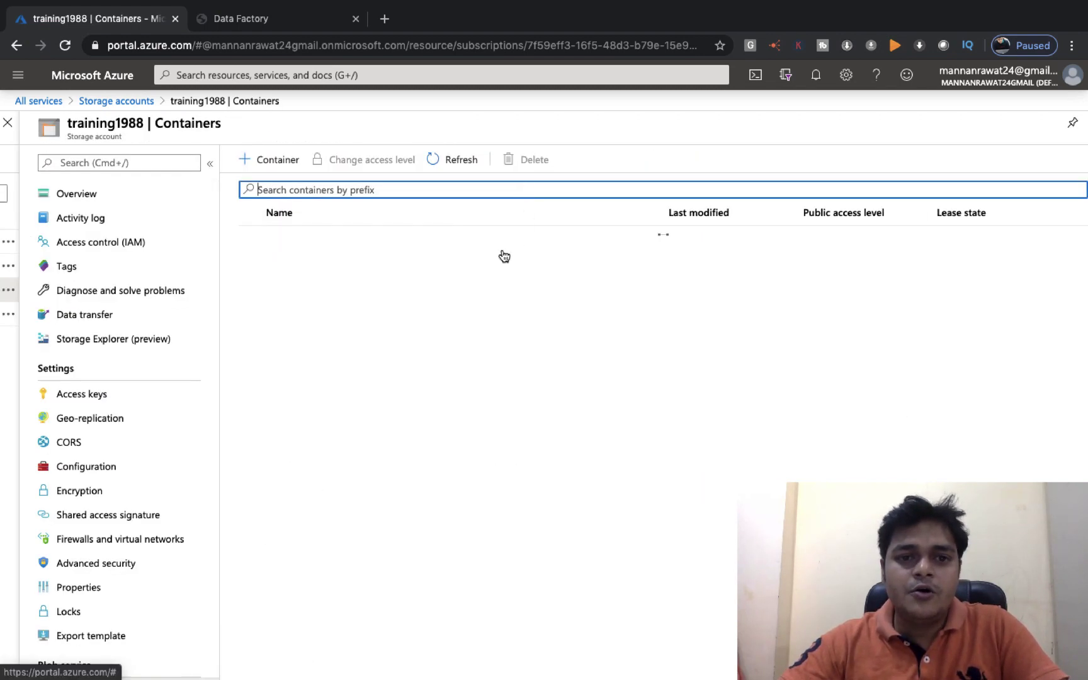
Open the training container and refresh its blob list twice, comparing it against the S3 bucket
left_click(282, 239)
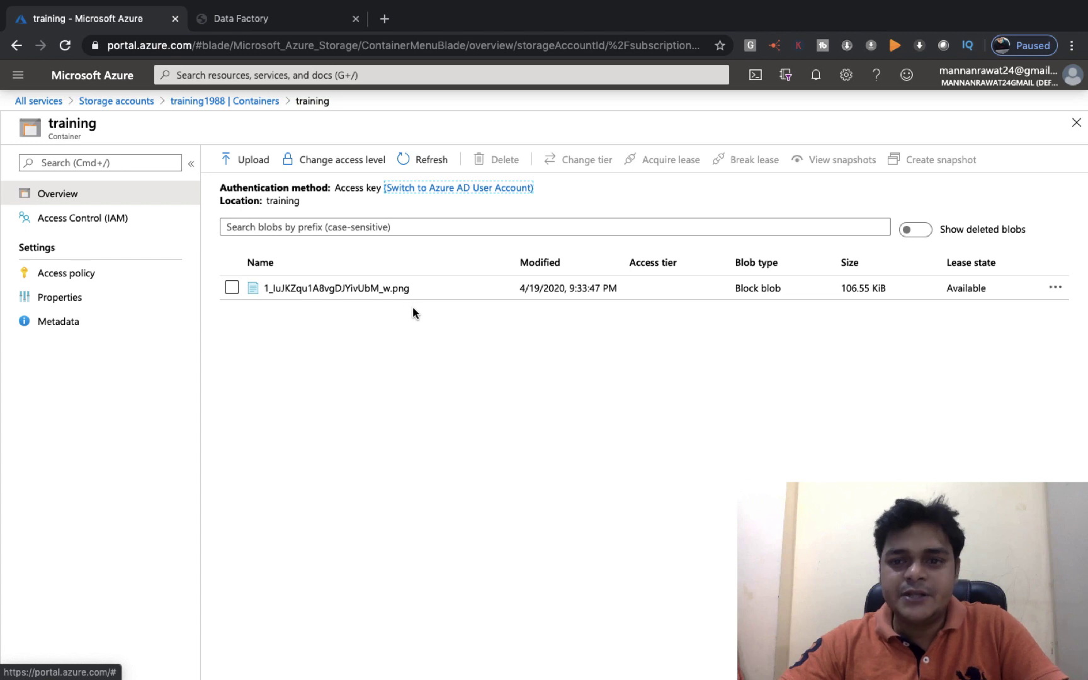
left_click(416, 161)
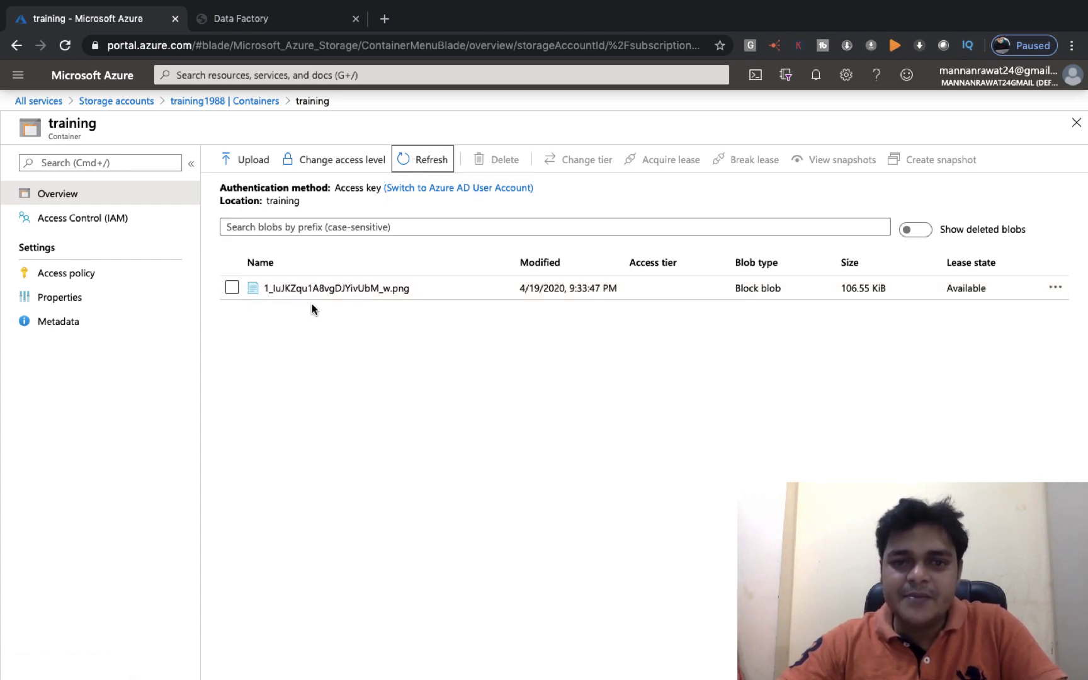
key("ctrl+Right")
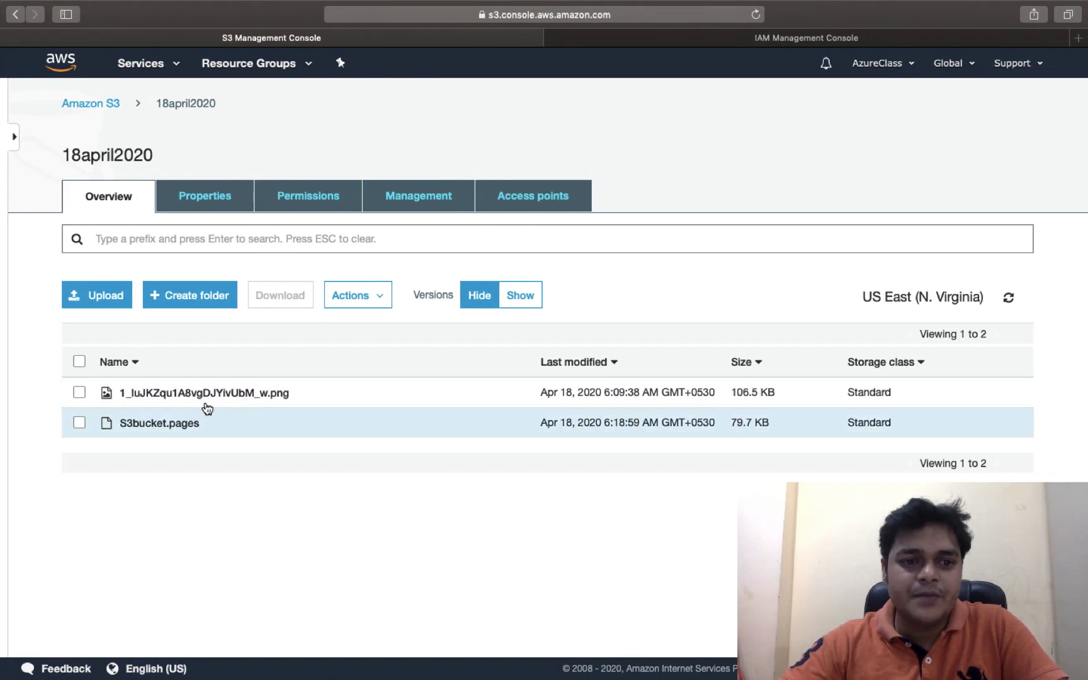
key("ctrl+Left")
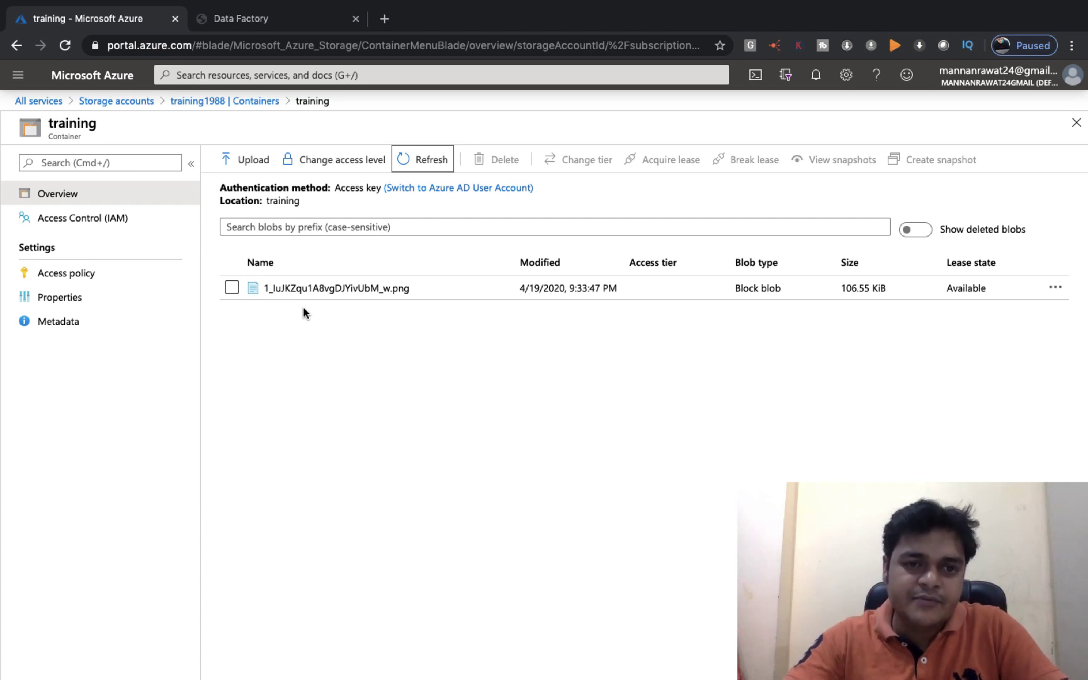
left_click(421, 167)
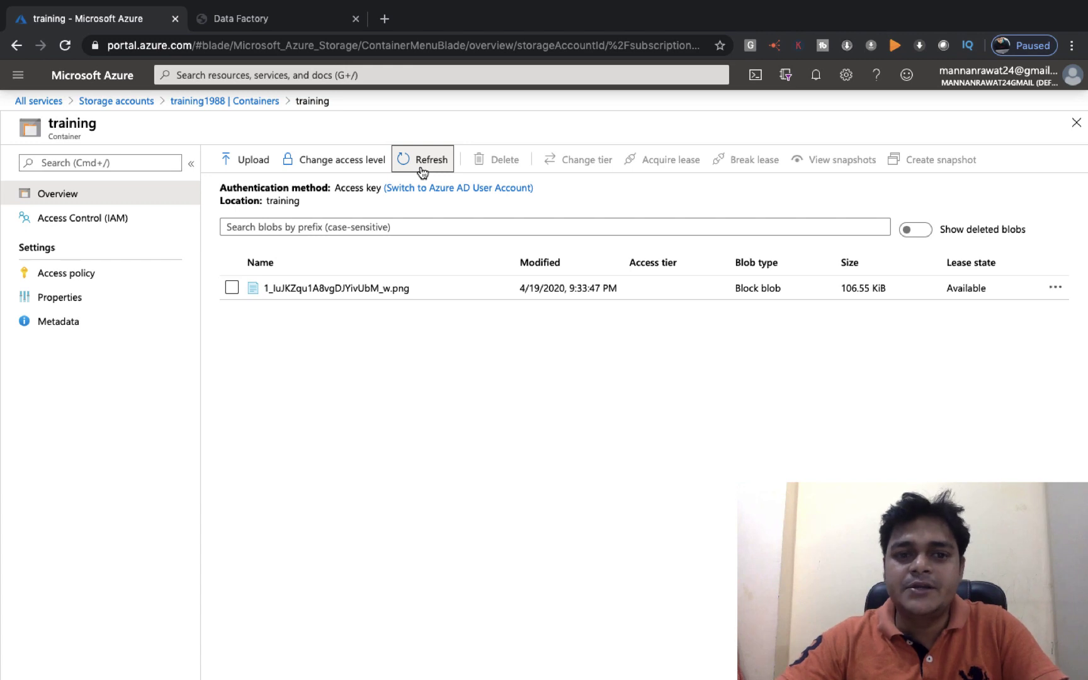
key("ctrl+Right")
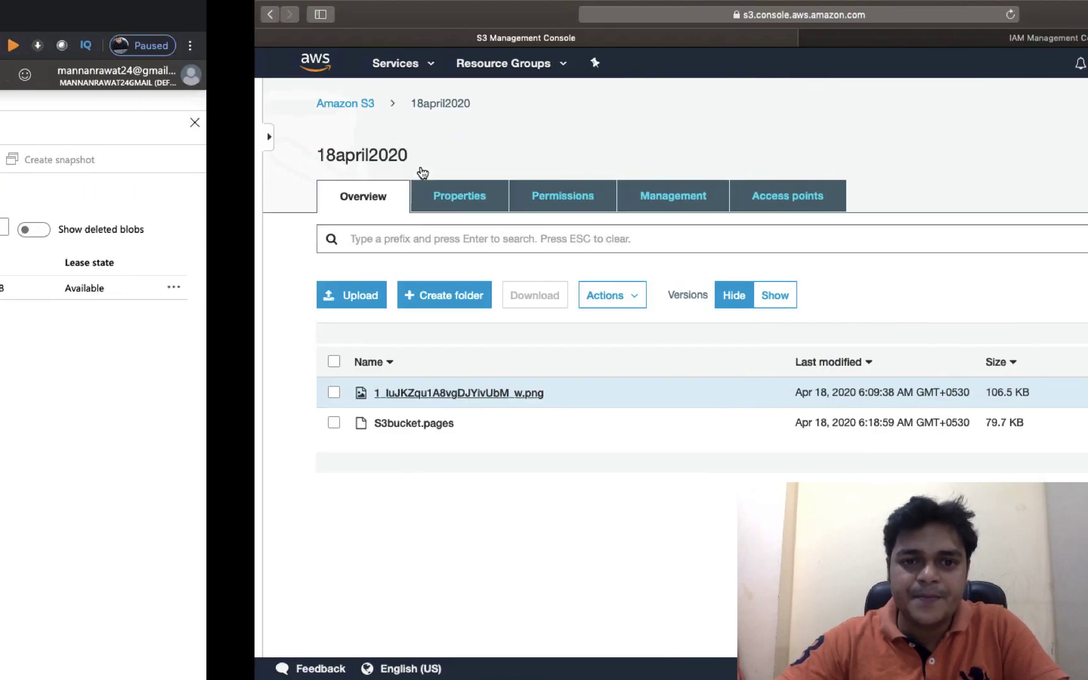
View the source png through its Object URL in a new tab, then return to Azure
left_click(221, 396)
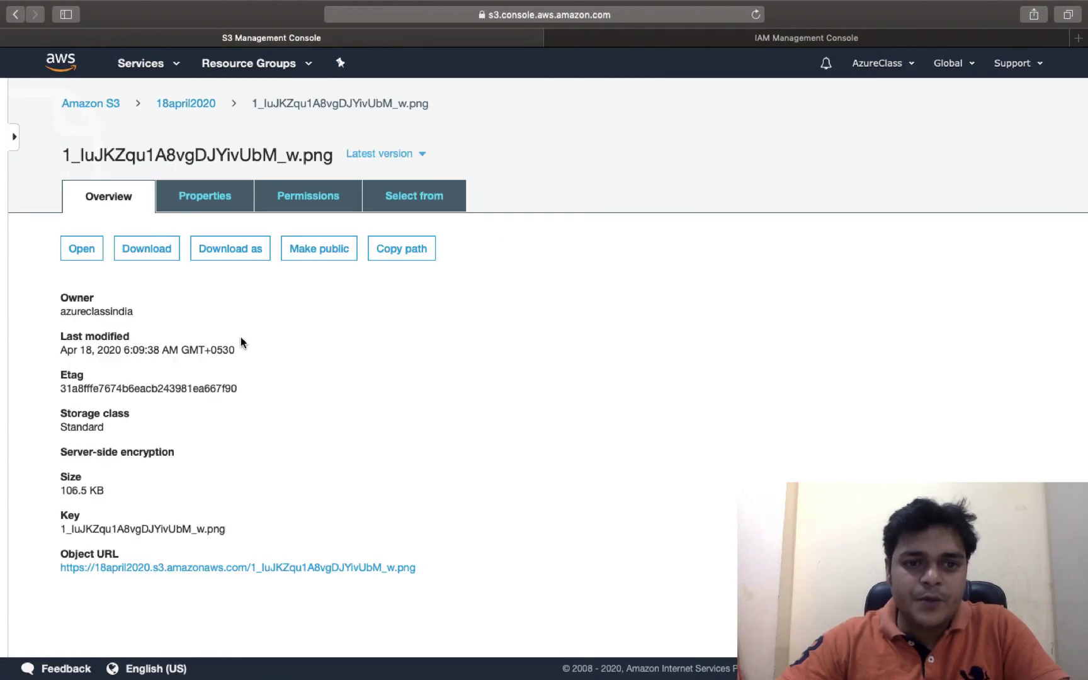
right_click(260, 581)
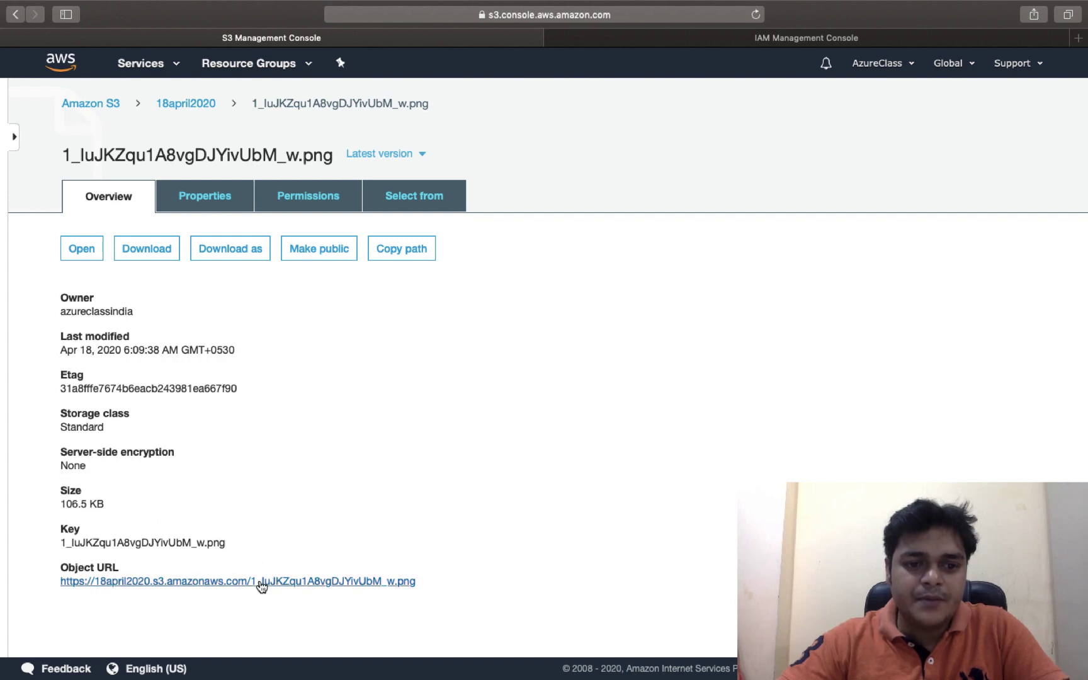
left_click(322, 524)
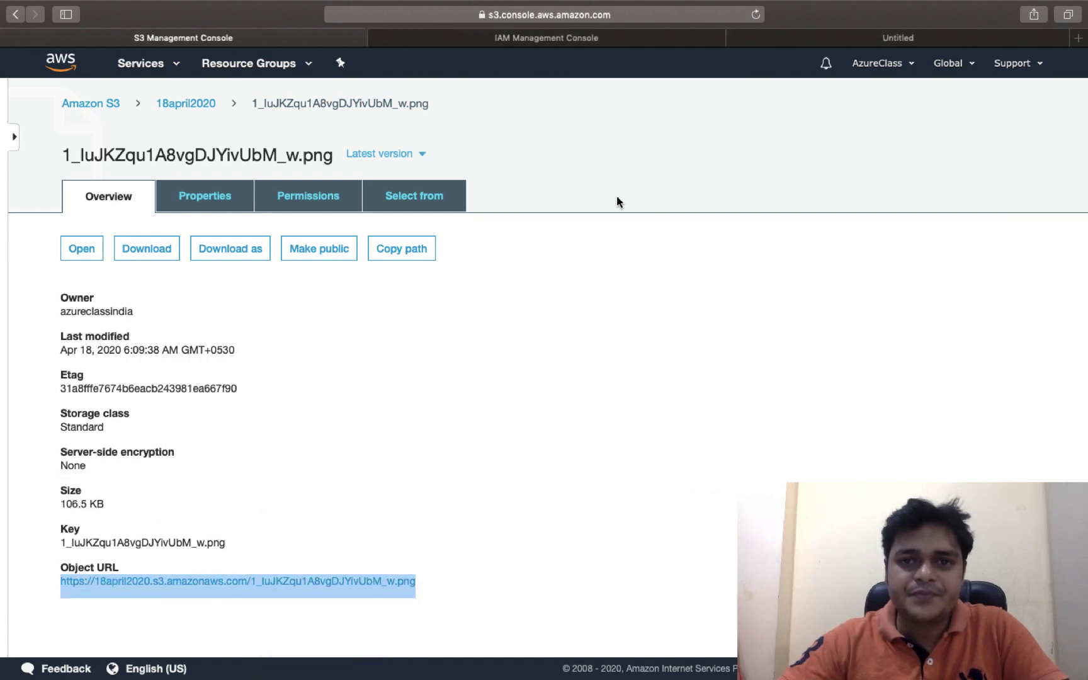
left_click(826, 38)
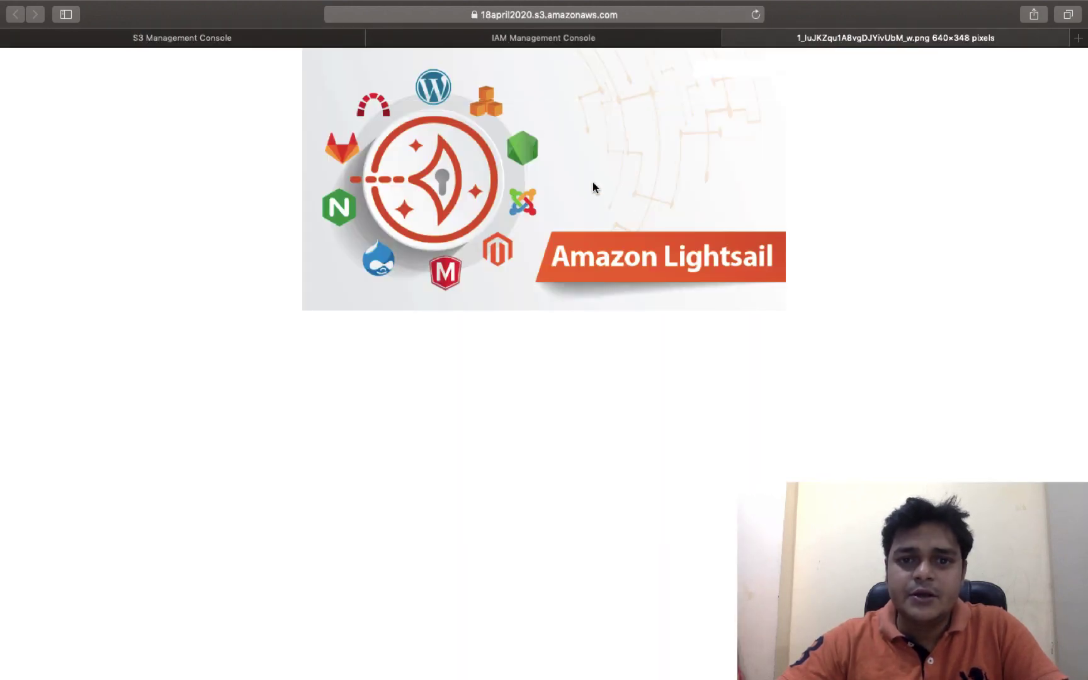
key("ctrl+Left")
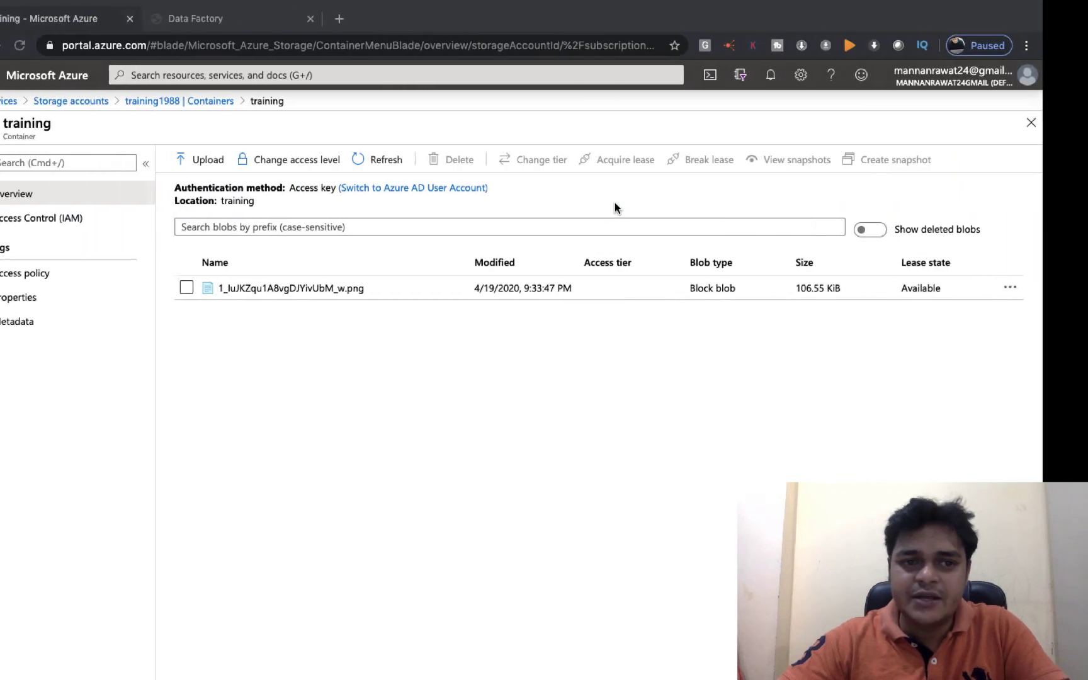